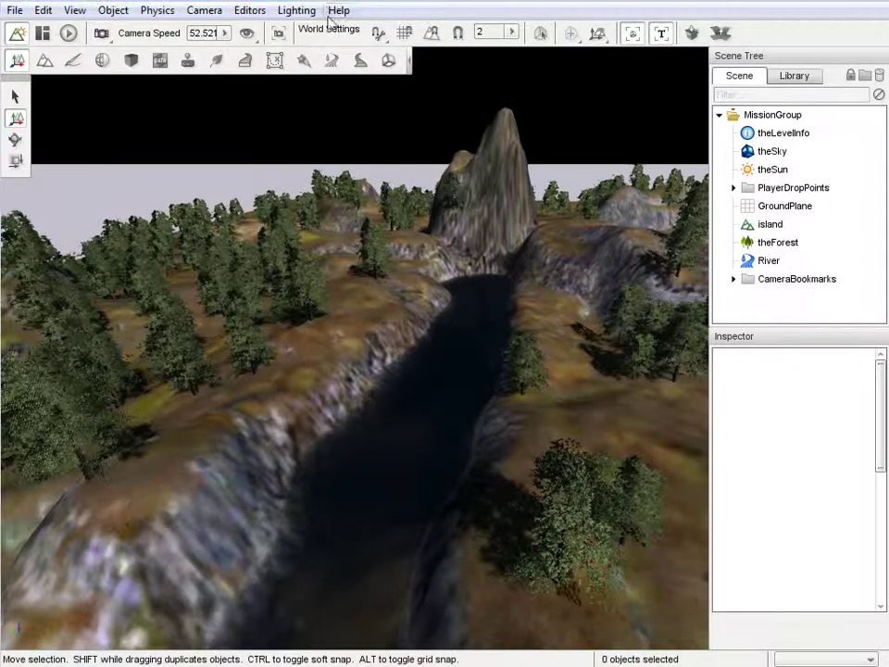
Step: Look around the river valley and the surrounding forested terrain
right_drag(445, 326, 445, 326)
key(w)
key(s)
key(s)
key(s)
key(w)
key(w)
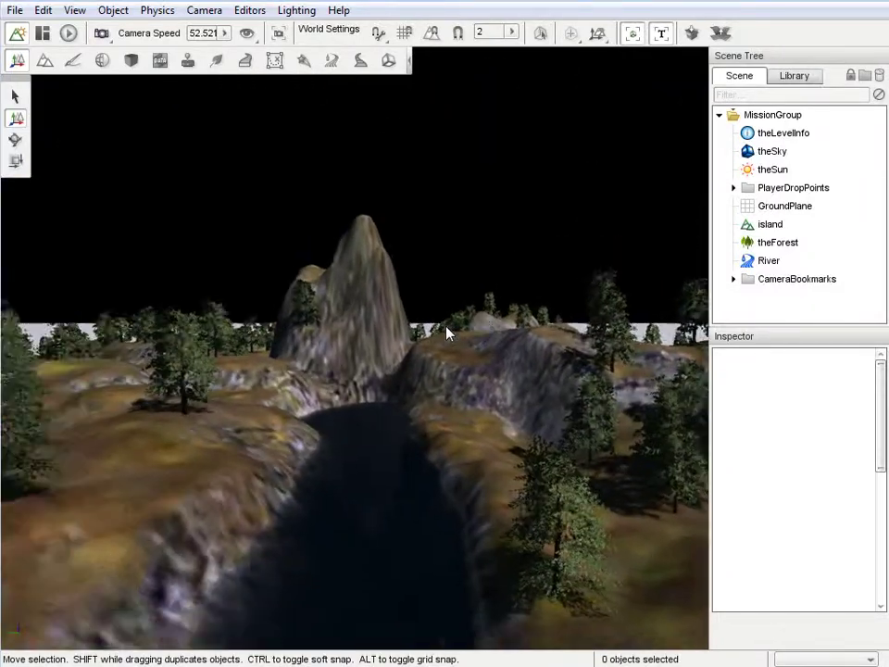
key(s)
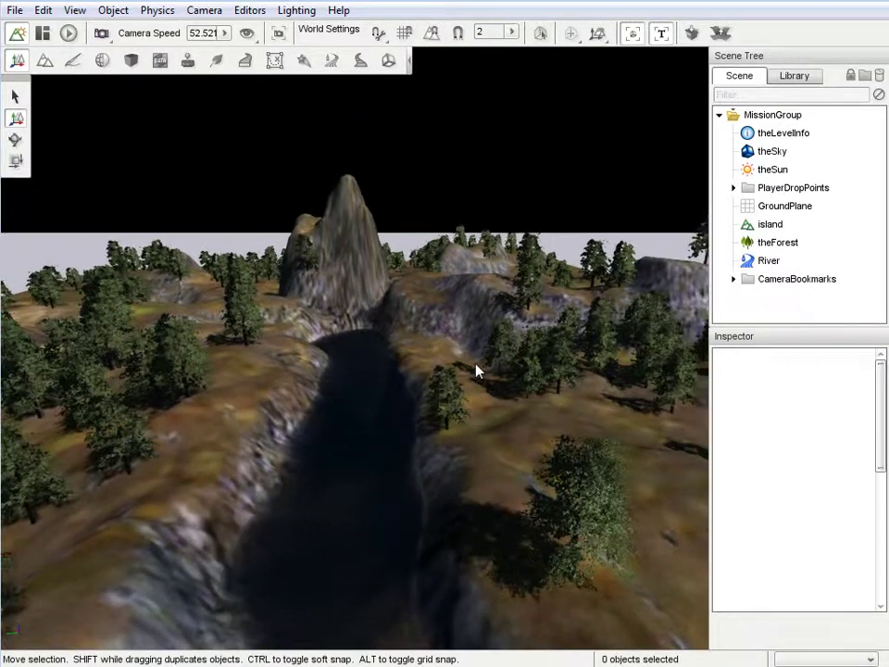
Step: Open the Particle Editor, select the particle emitter node beside the river, and move it toward the rocky peak at the river's far end
click(304, 61)
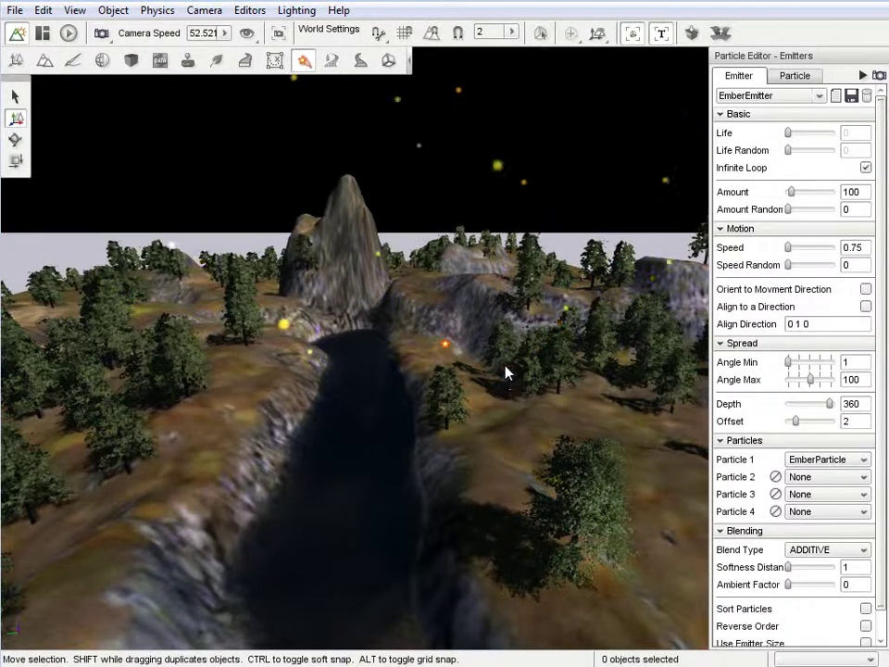
click(448, 346)
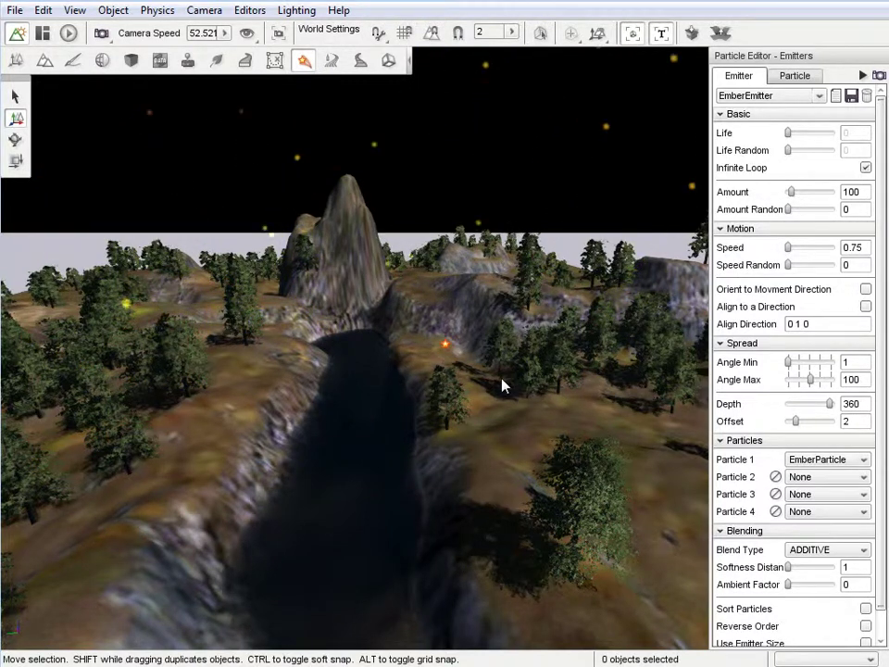
click(446, 348)
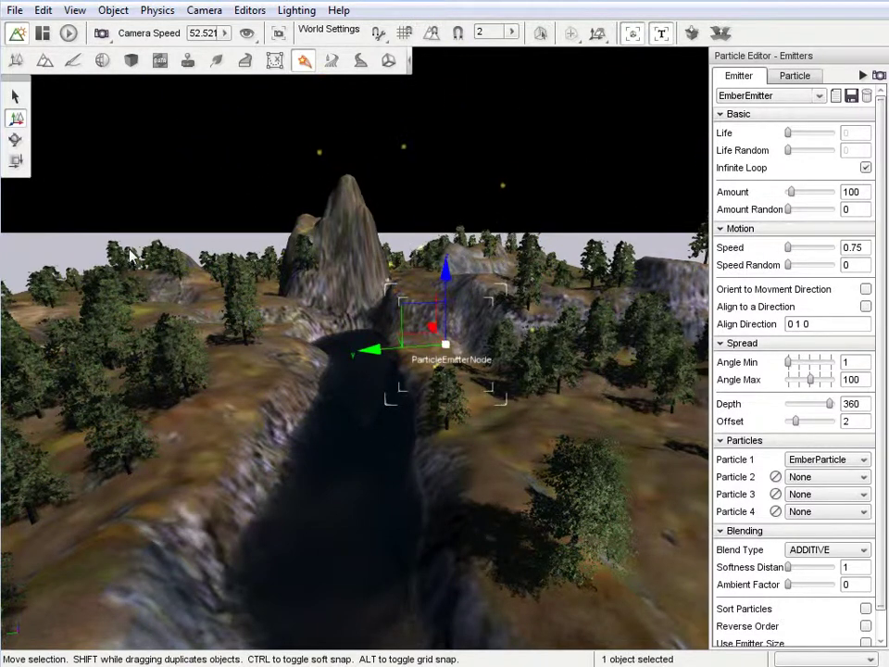
drag(421, 343, 329, 343)
drag(340, 275, 353, 222)
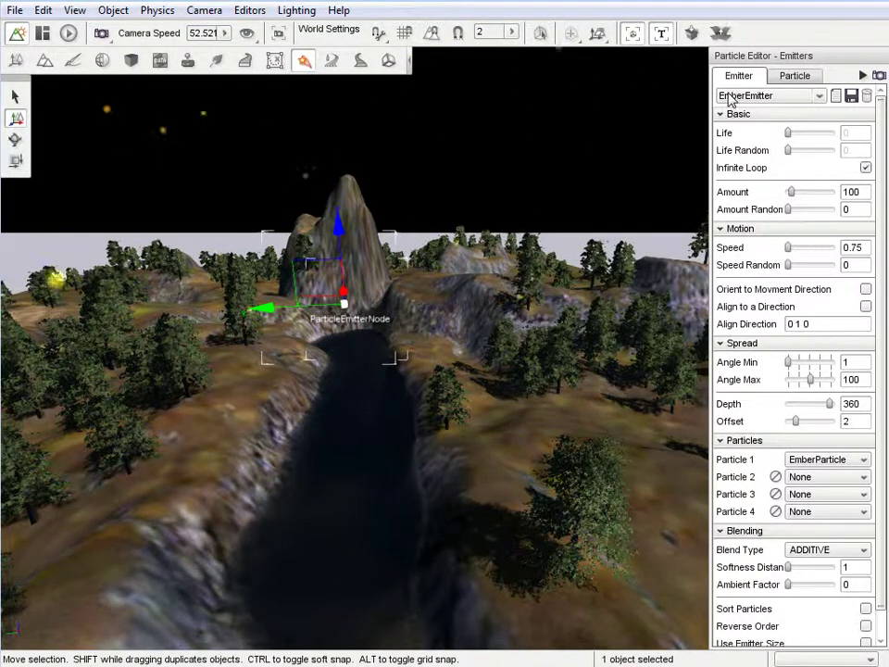
Step: Try EmberEmitter with life 1000, life random 479.2, amount 646.2, amount random 270.6 and speed 62.50
click(771, 77)
click(739, 79)
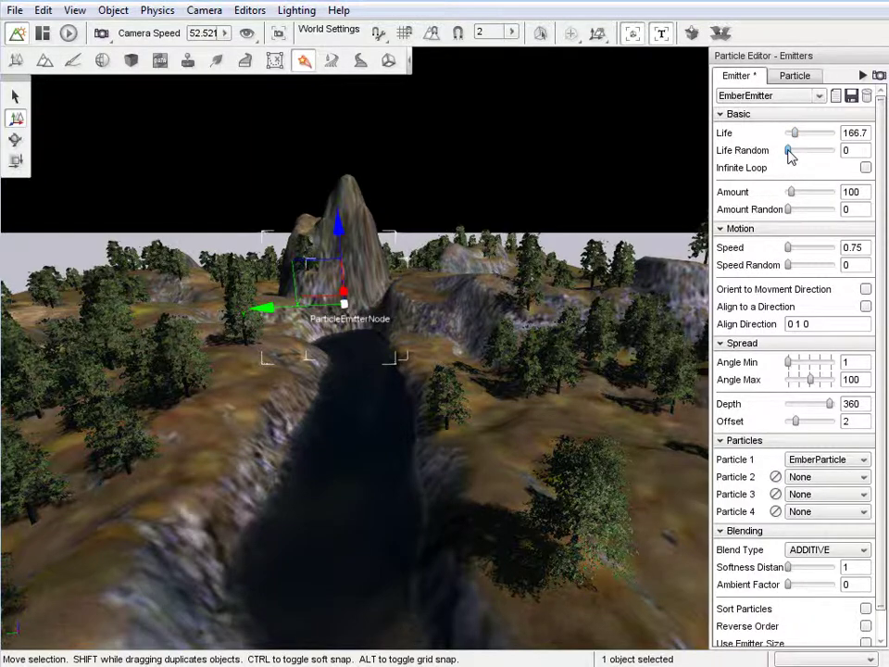
right_drag(447, 326, 447, 327)
key(w)
key(s)
key(w)
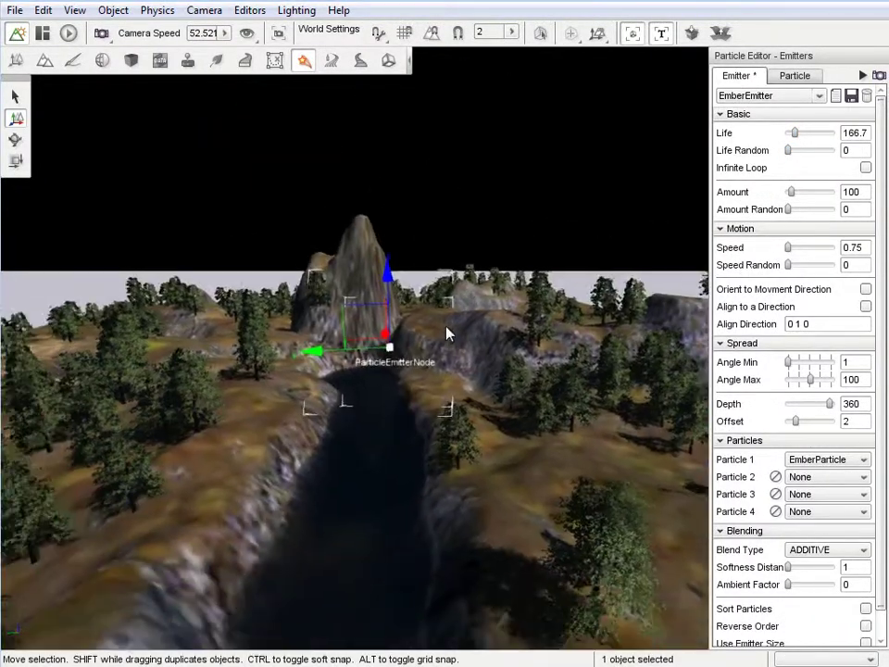
key(w)
key(s)
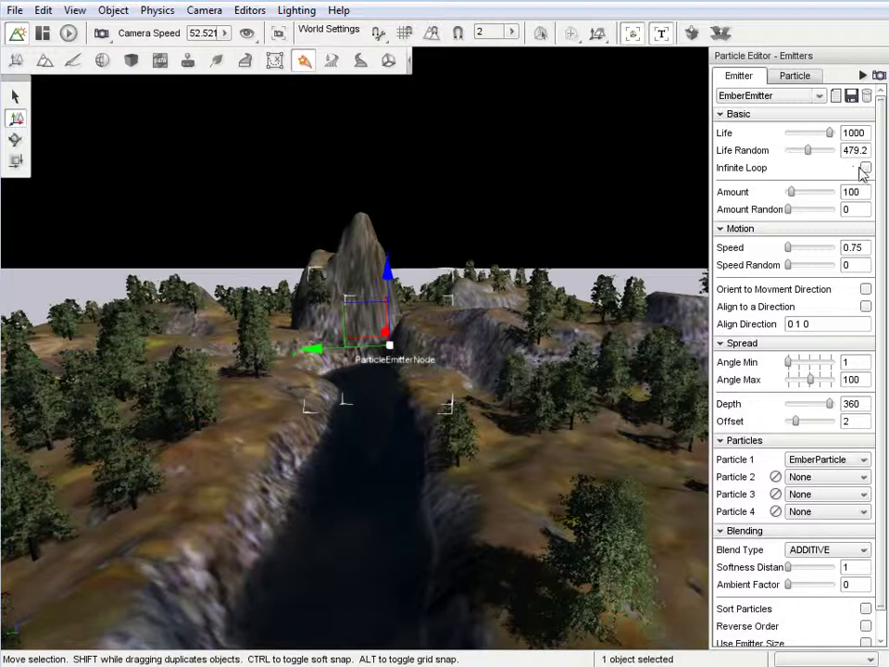
right_drag(446, 334, 446, 333)
key(s)
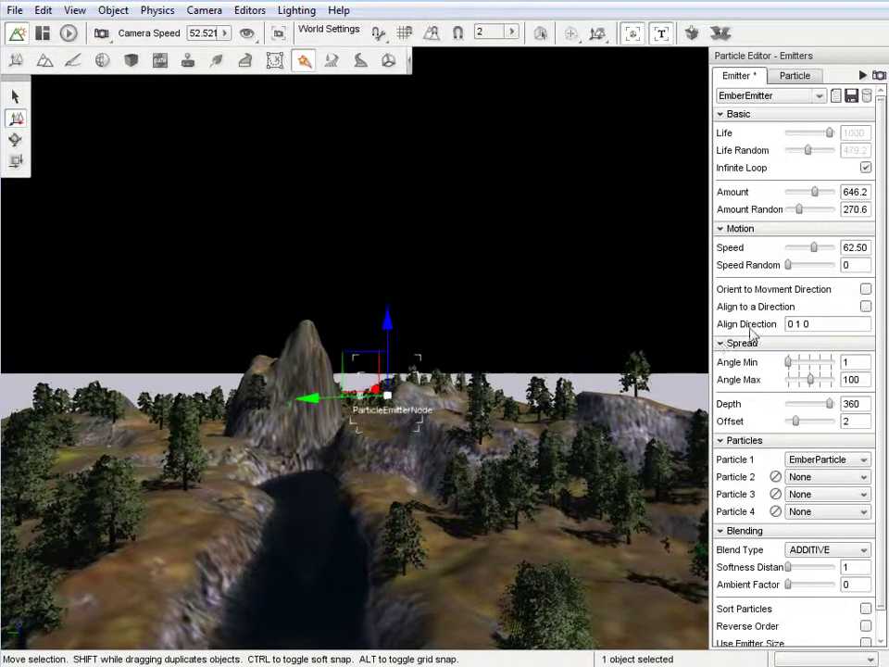
Step: Switch the emitter to SmokeEmitter and discard the changes made to EmberEmitter
click(819, 96)
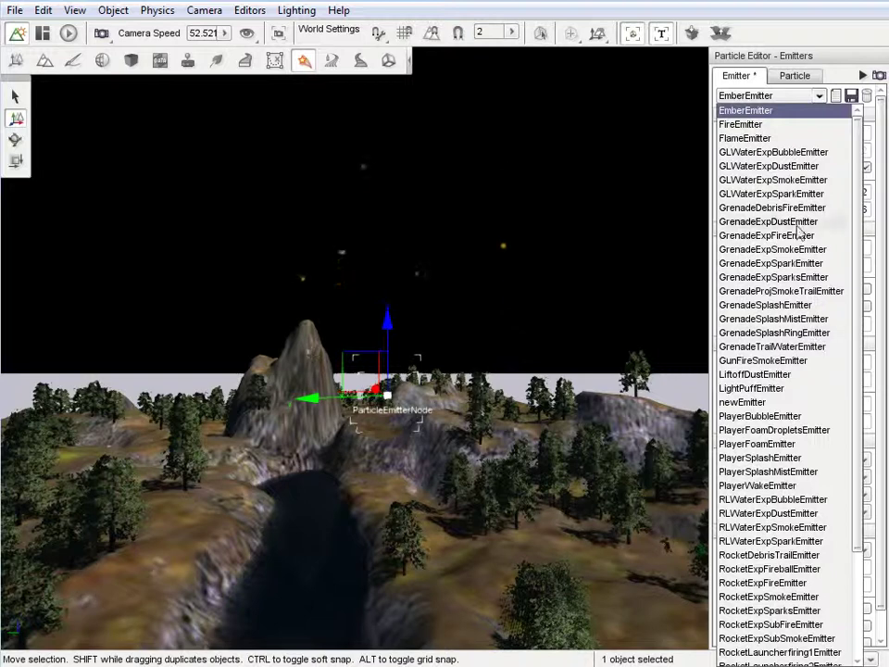
scroll(769, 231, down, 3)
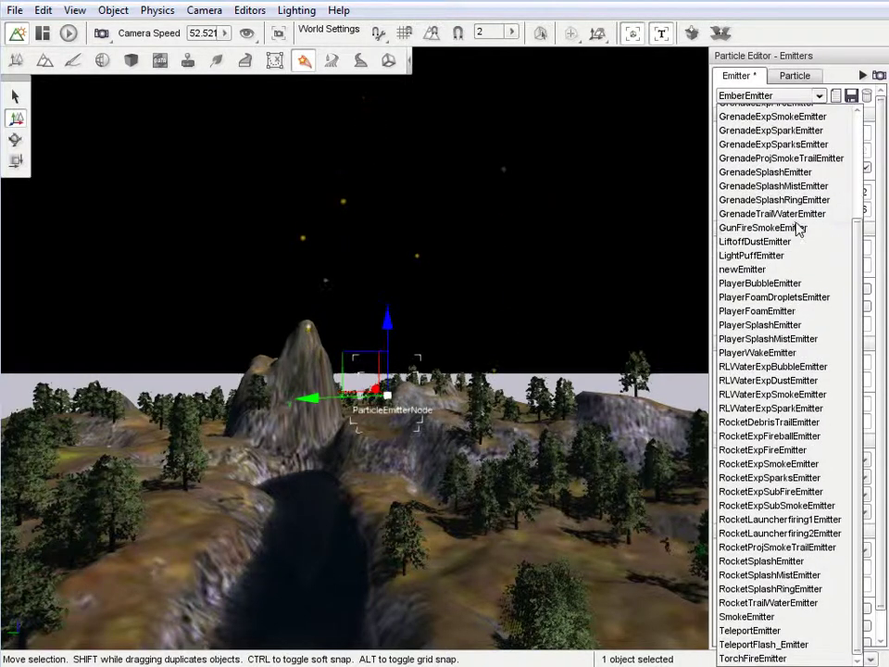
click(739, 617)
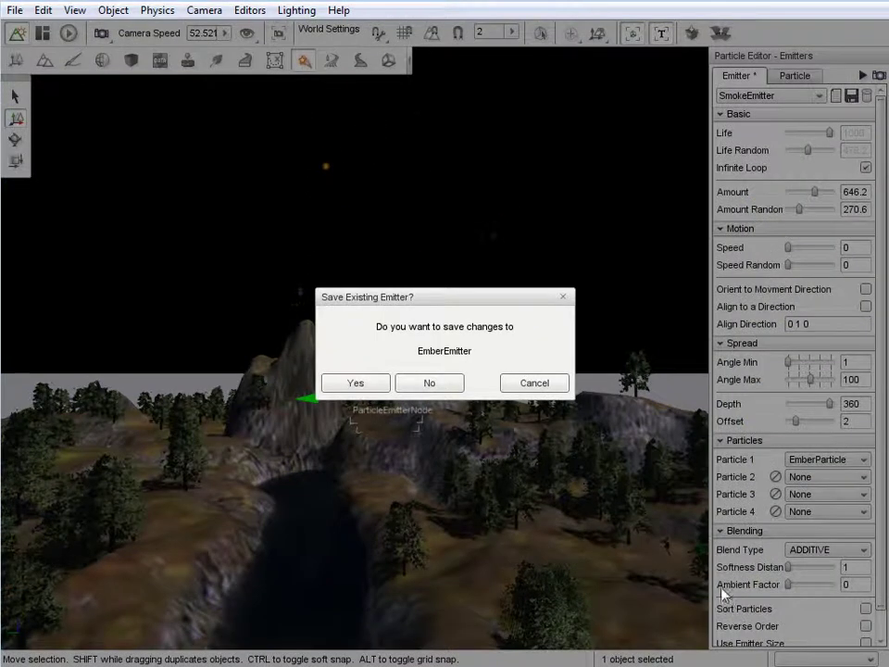
click(449, 387)
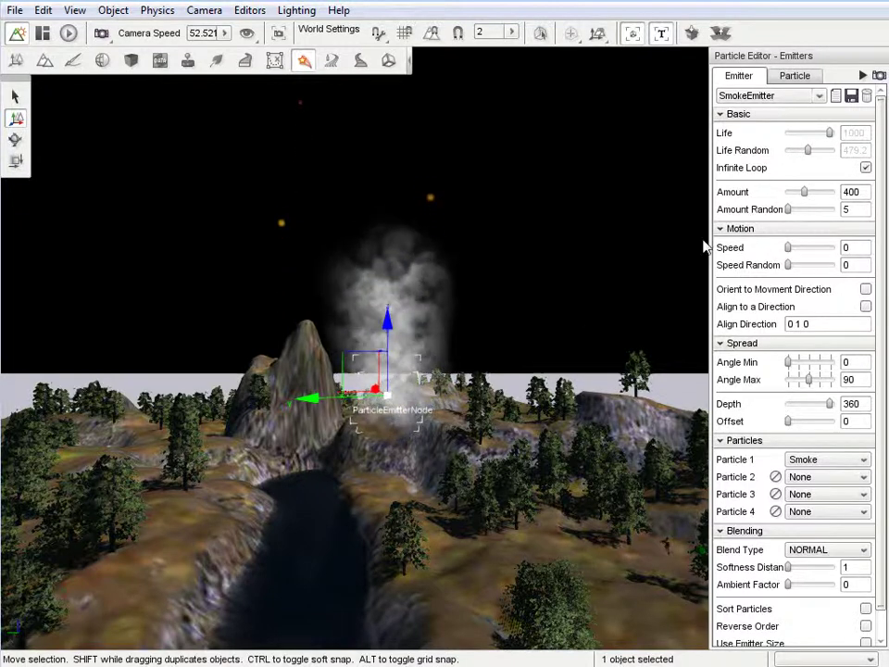
Step: Set SmokeEmitter's life to 895.8 and life random to 269.8, keep it looping infinitely, and test a speed of 47.92 before resetting it to 0
click(864, 167)
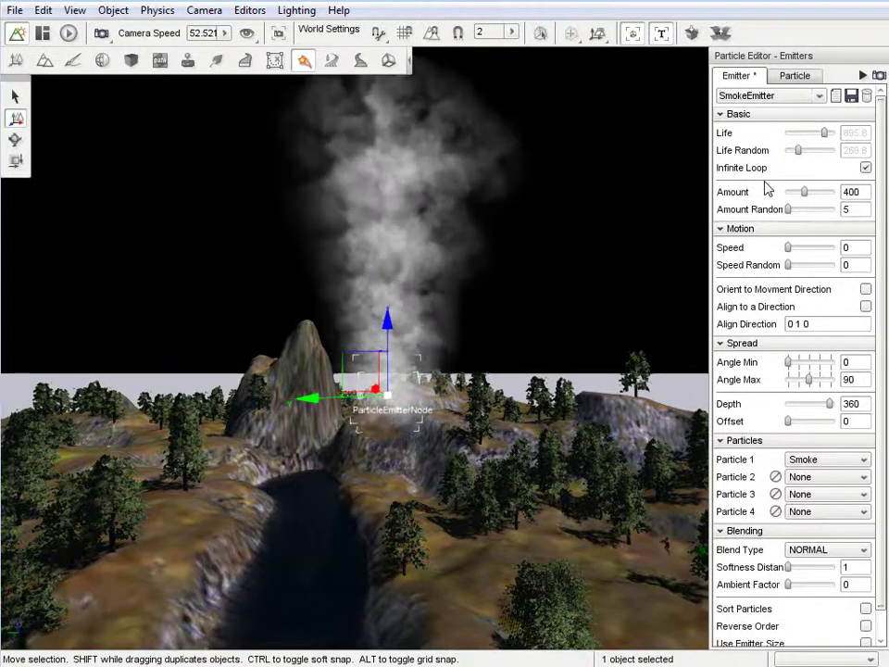
drag(788, 248, 801, 250)
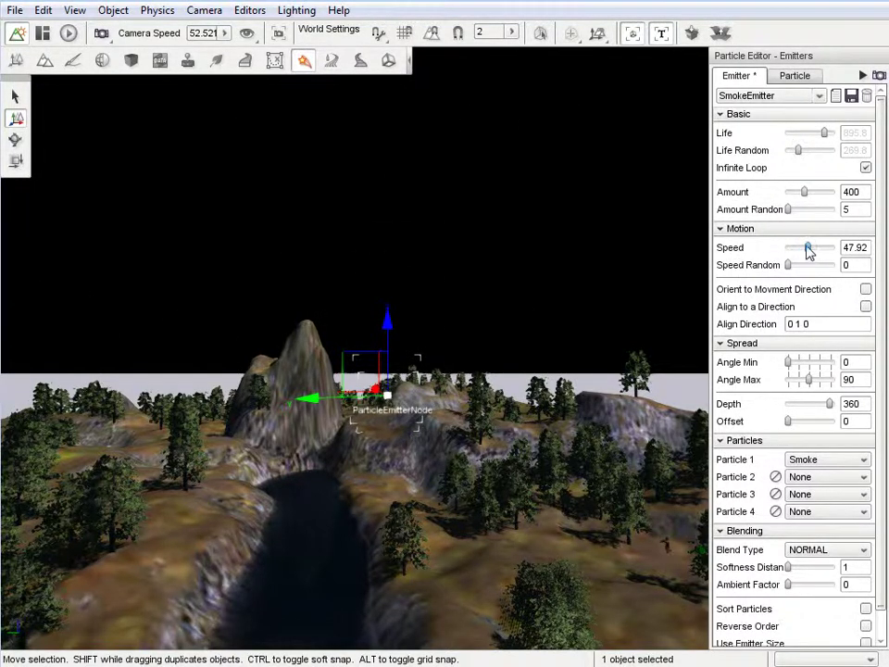
drag(808, 250, 748, 250)
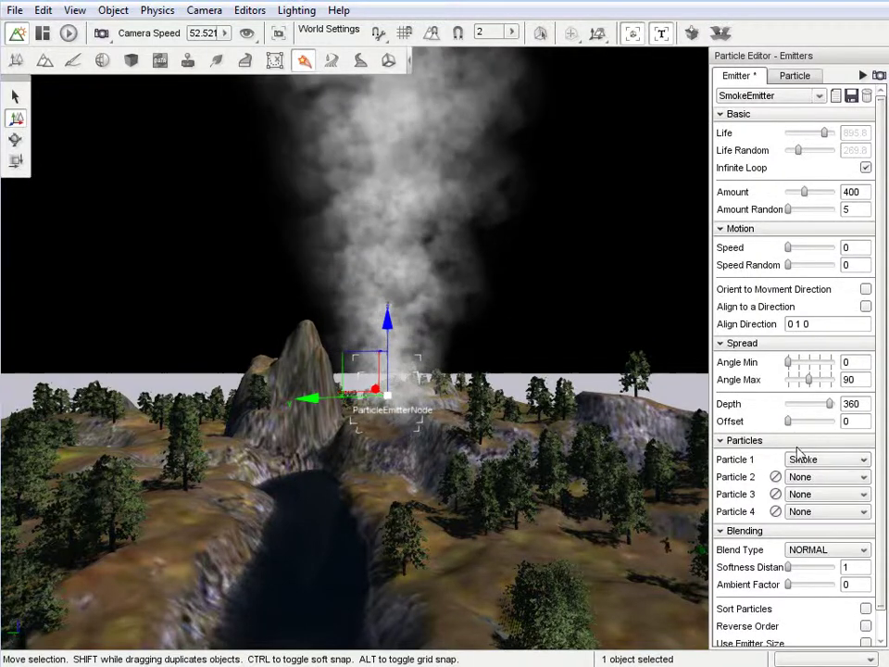
Step: Set the smoke's spread to a minimum angle of 56.25, a maximum angle of 180 and a depth of 75
scroll(877, 318, down, 1)
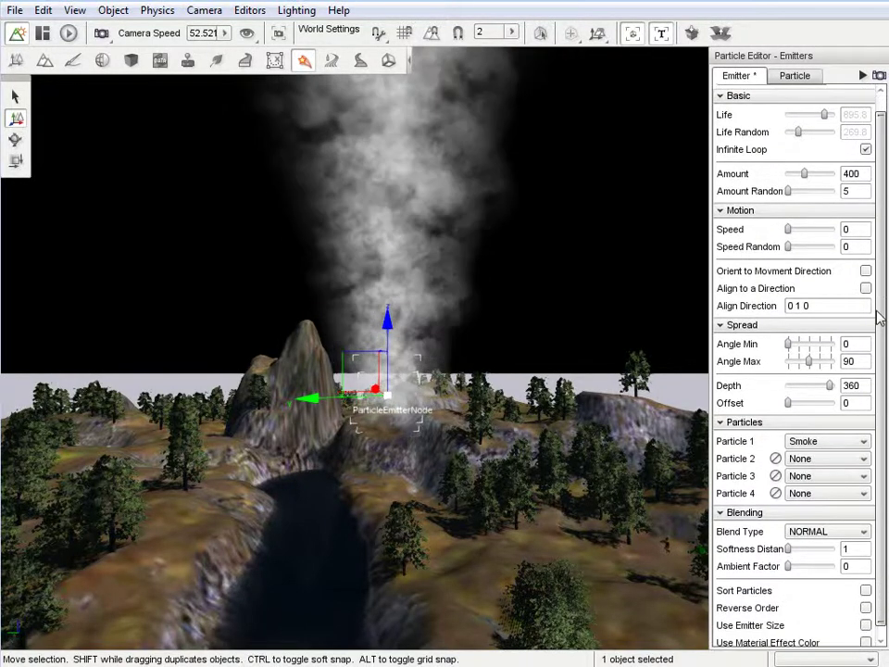
scroll(878, 317, down, 1)
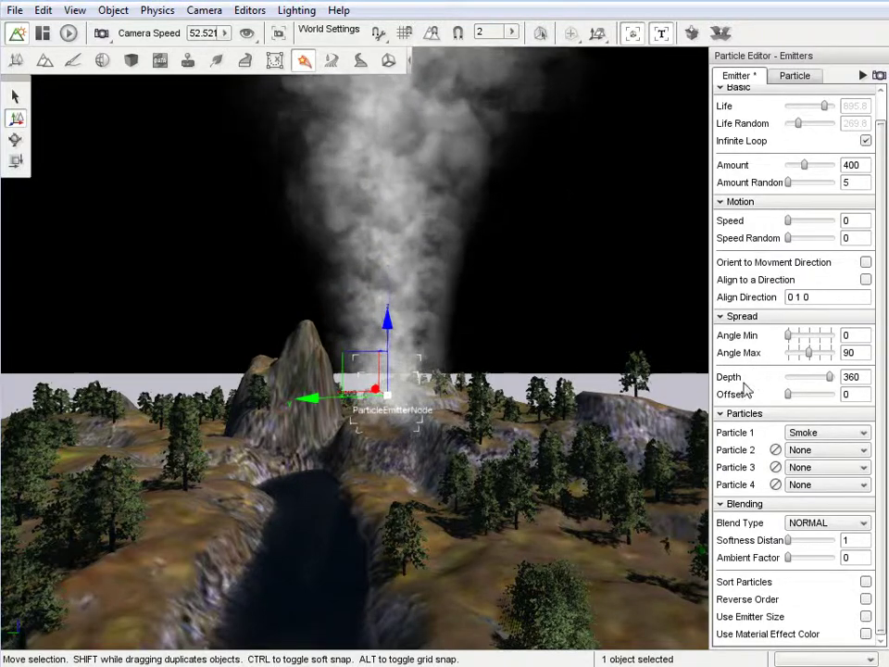
drag(788, 335, 804, 339)
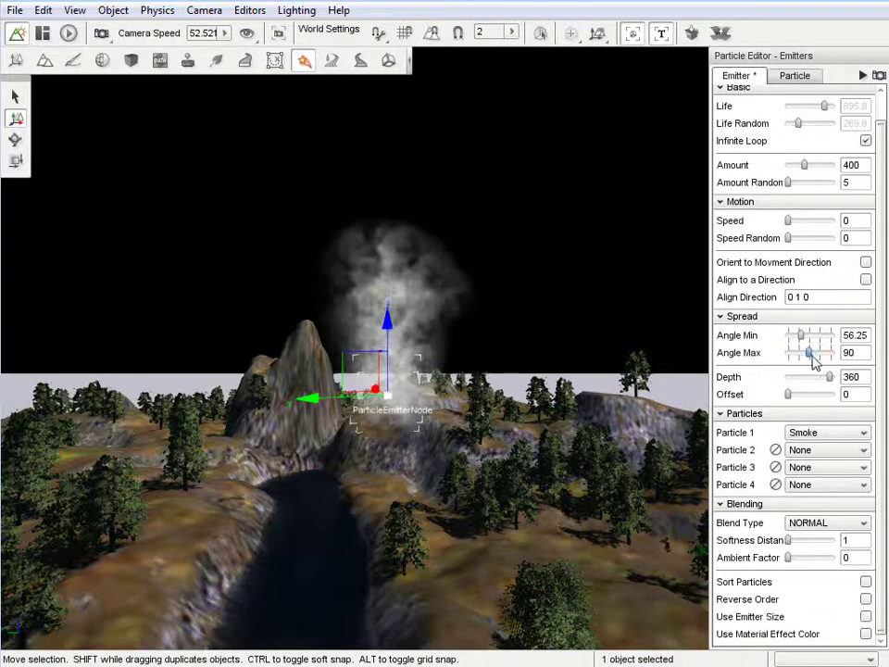
drag(809, 353, 844, 360)
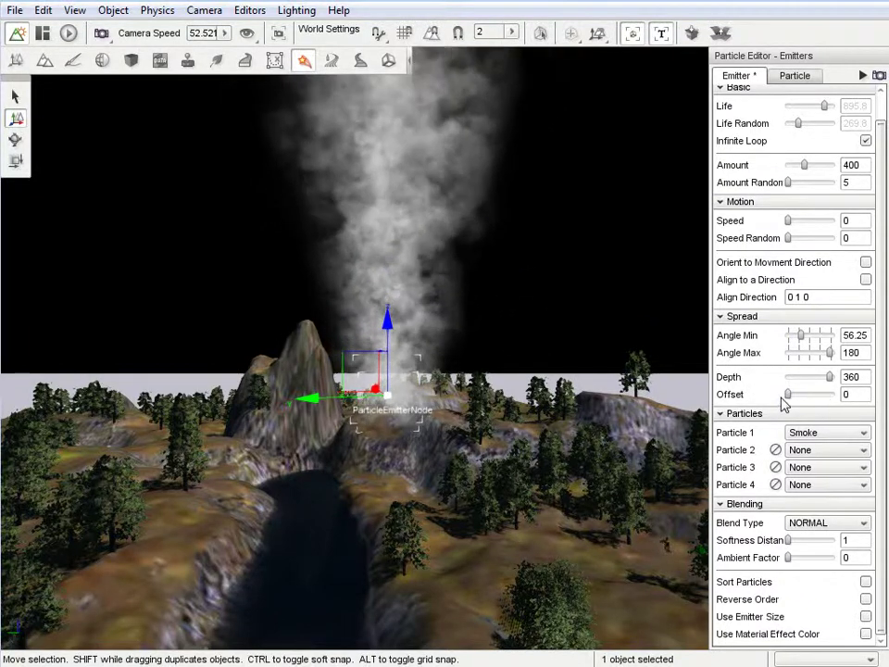
drag(828, 378, 798, 380)
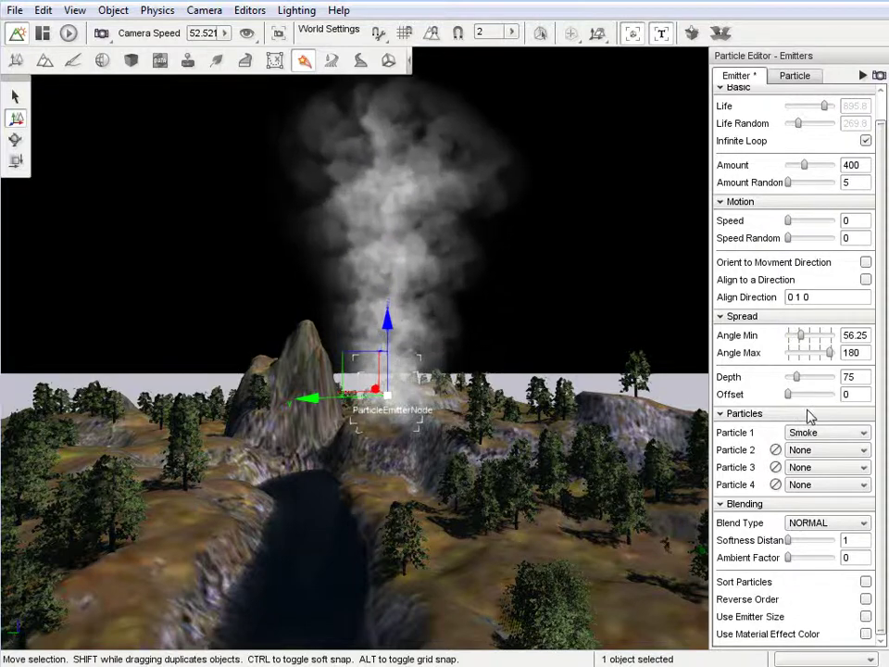
Step: Try PlayerSplashMist as the emitter's second particle, and clear that slot again
scroll(797, 424, up, 1)
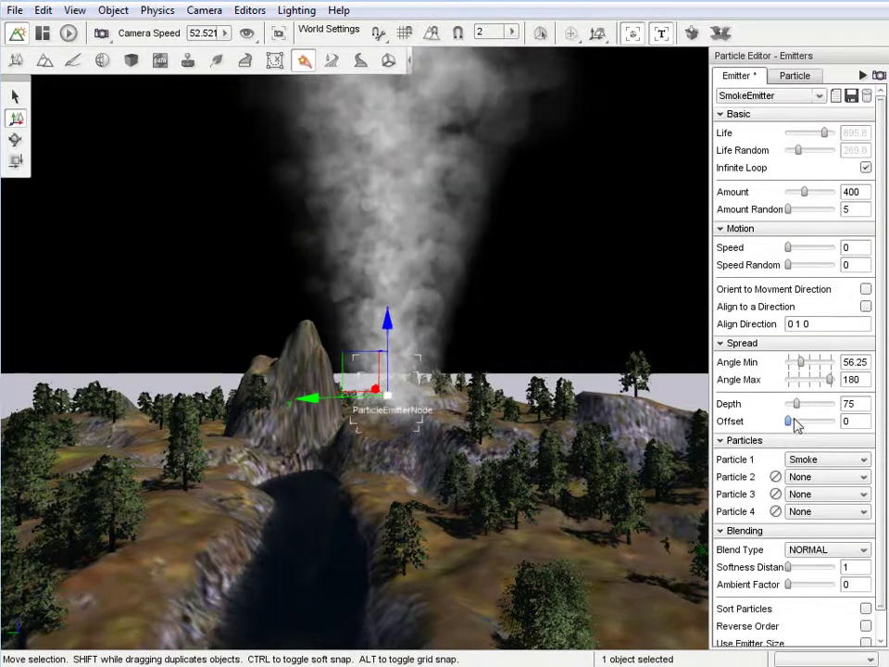
scroll(798, 431, down, 1)
click(835, 452)
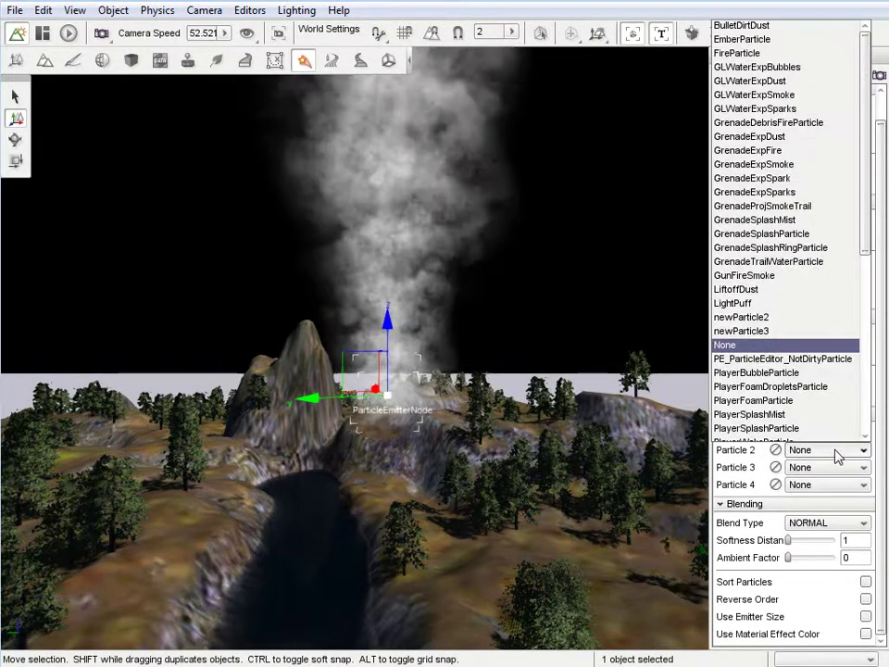
click(787, 414)
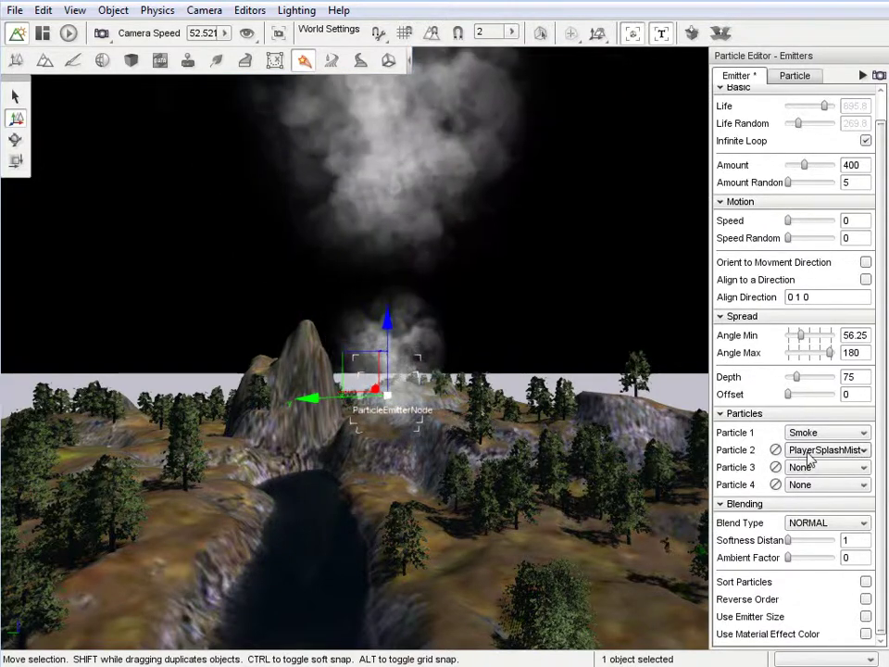
click(774, 449)
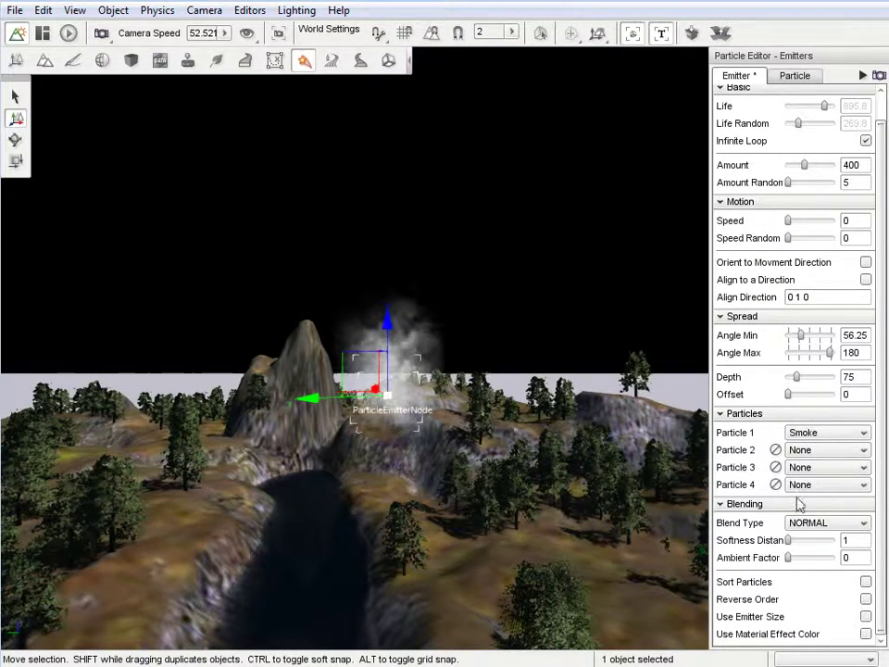
Step: Try the ADDITIVE, SUBTRACTIVE and PREMULTALPHA blend types on the smoke emitter, and return it to NORMAL
click(857, 523)
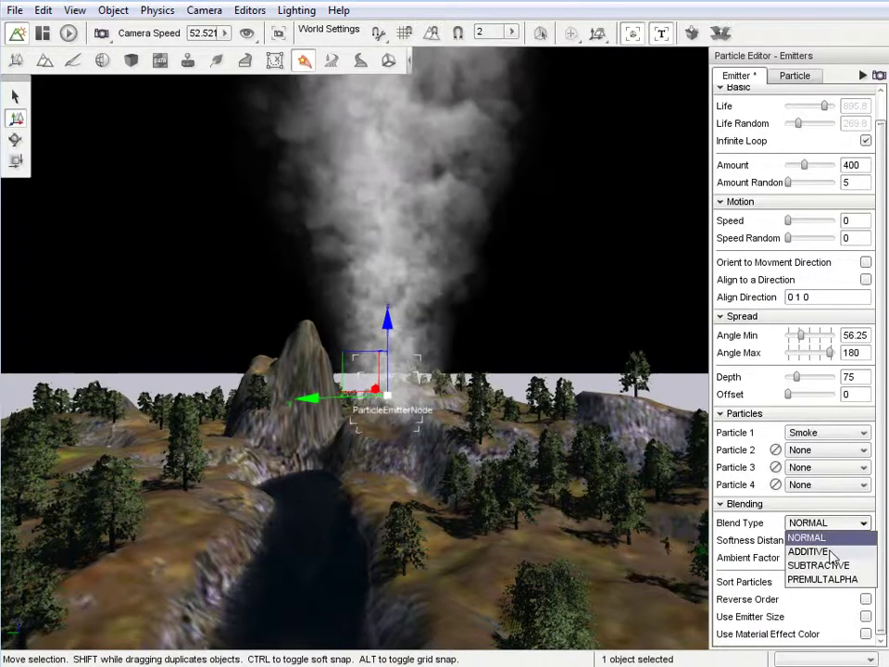
click(828, 552)
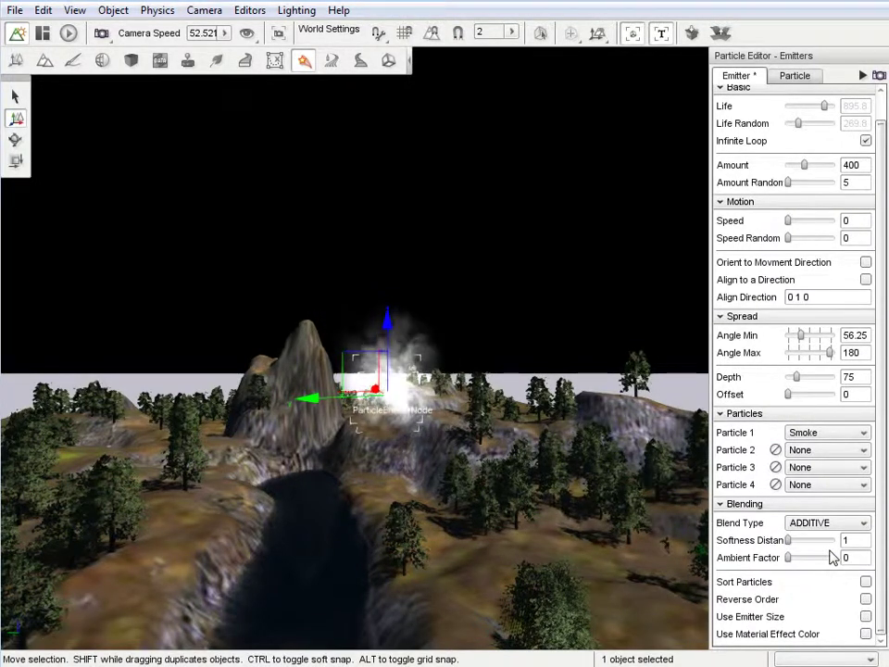
click(840, 525)
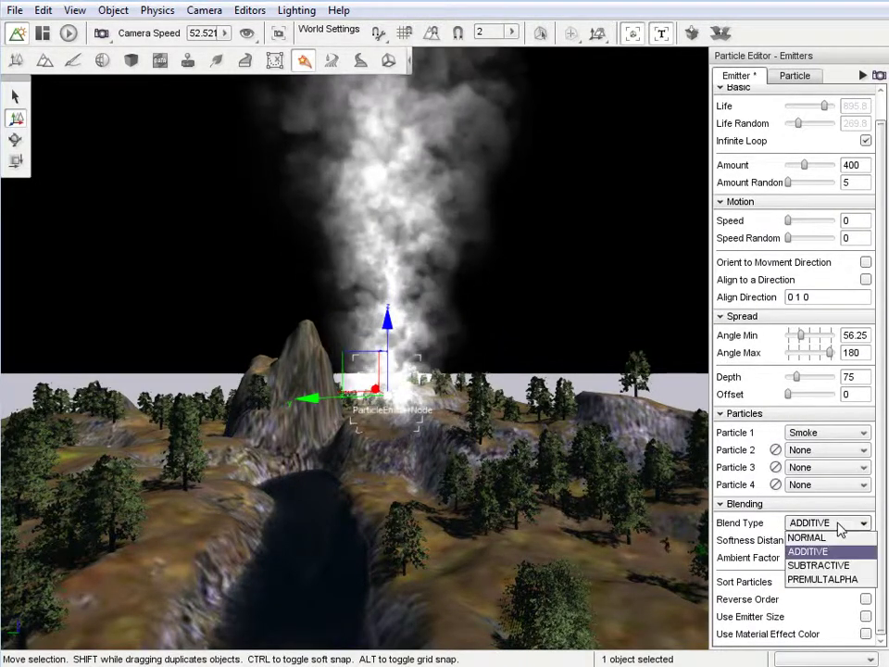
click(823, 564)
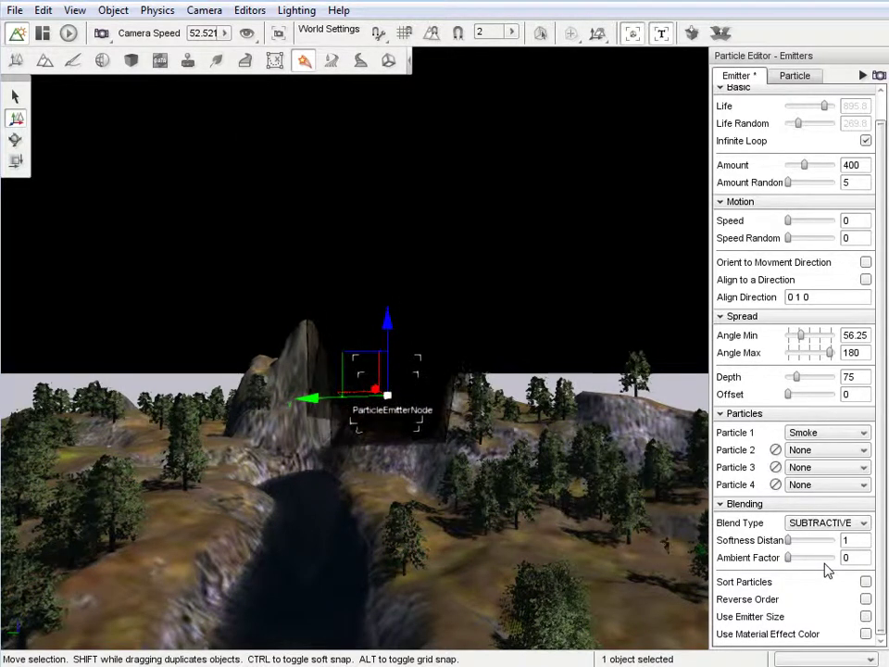
click(847, 523)
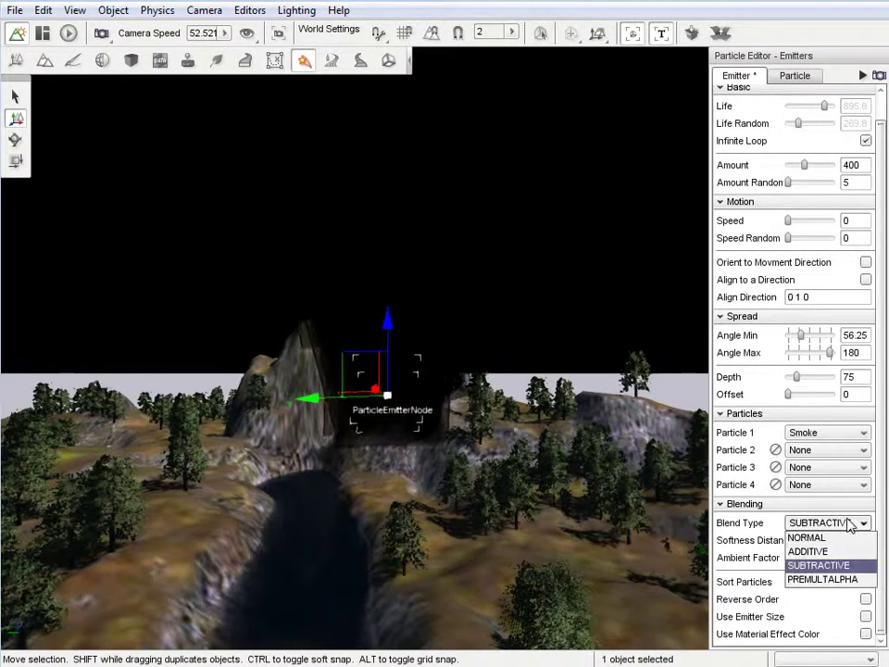
click(839, 576)
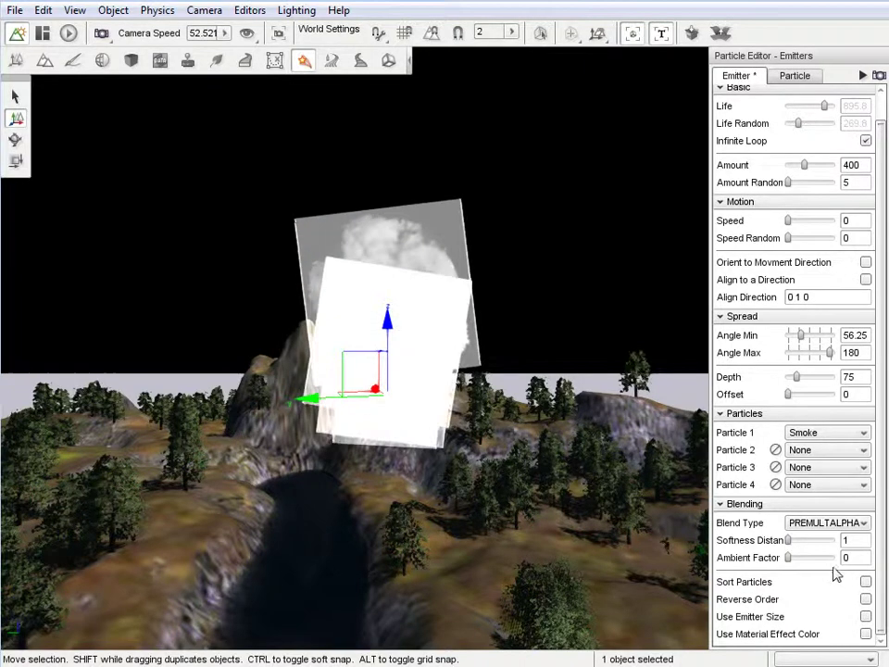
click(861, 524)
click(842, 537)
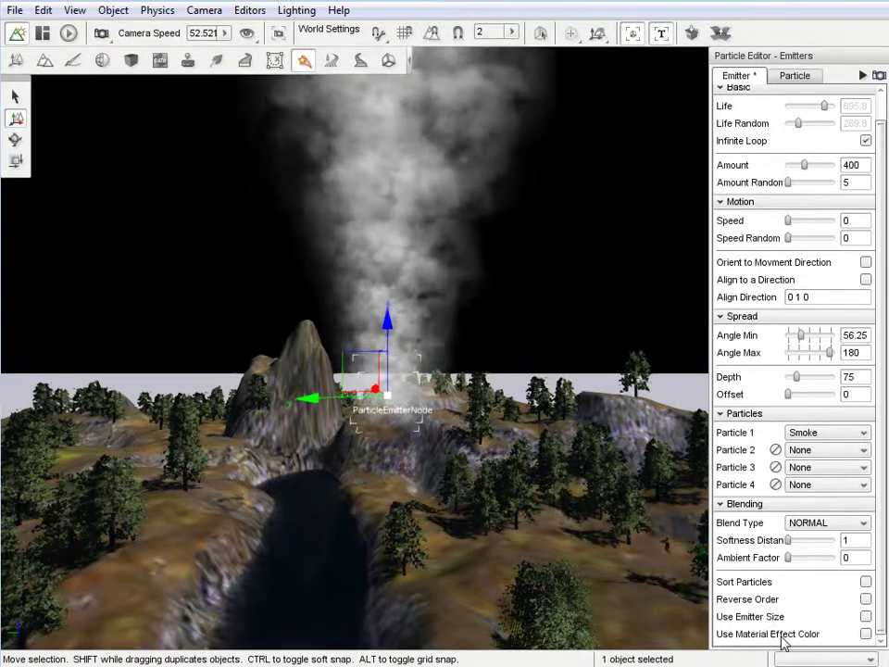
Step: Open the particle settings and check which particles are available to edit besides Smoke
click(791, 76)
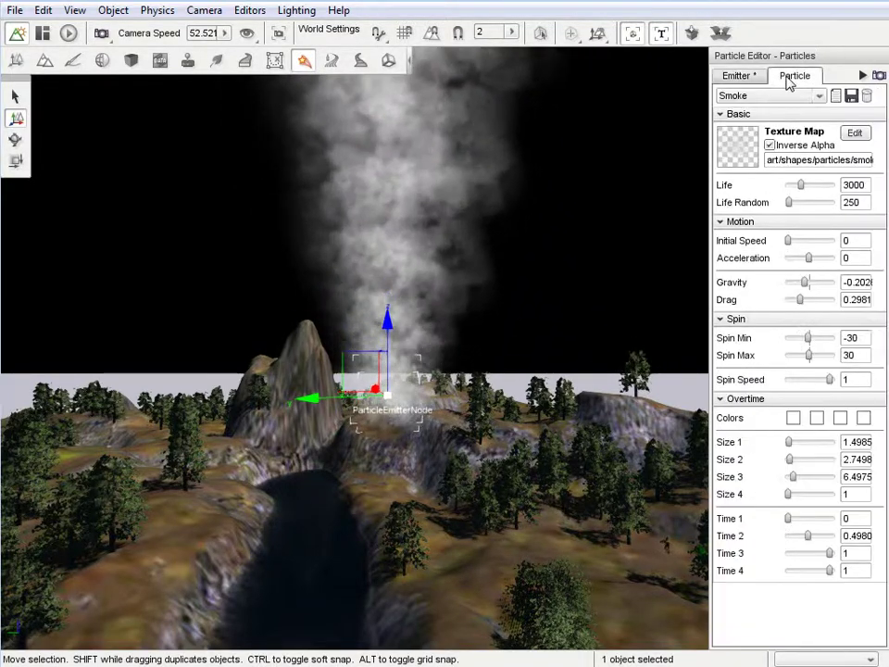
click(820, 96)
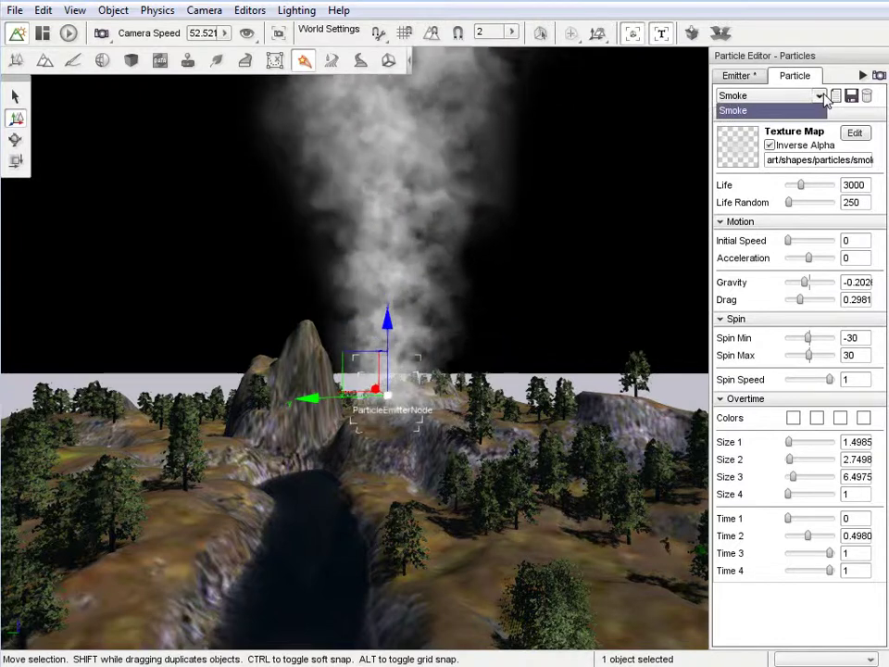
click(785, 97)
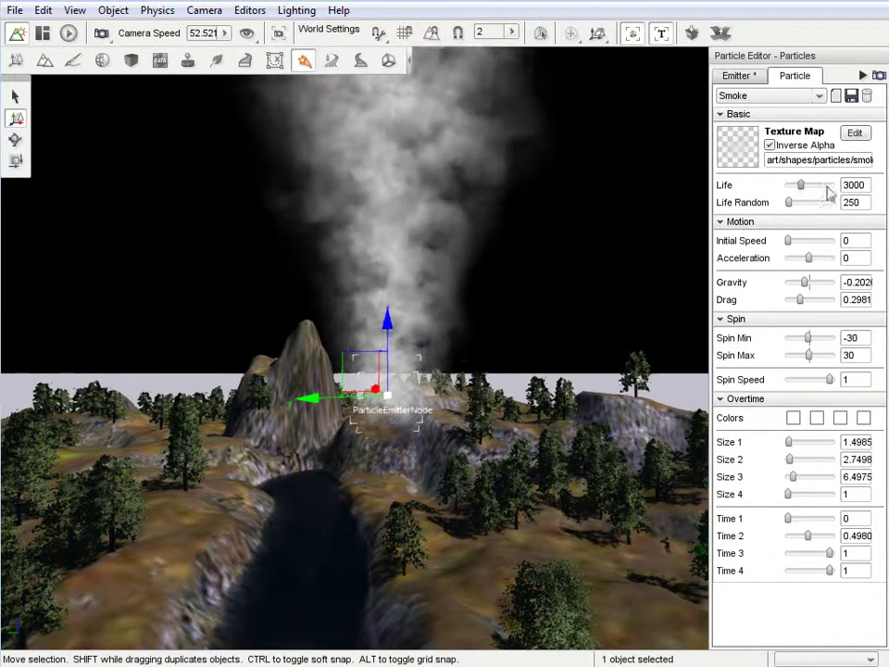
Step: Browse the images in art/shapes/particles as texture maps for the Smoke particle, and leave without choosing one
click(854, 135)
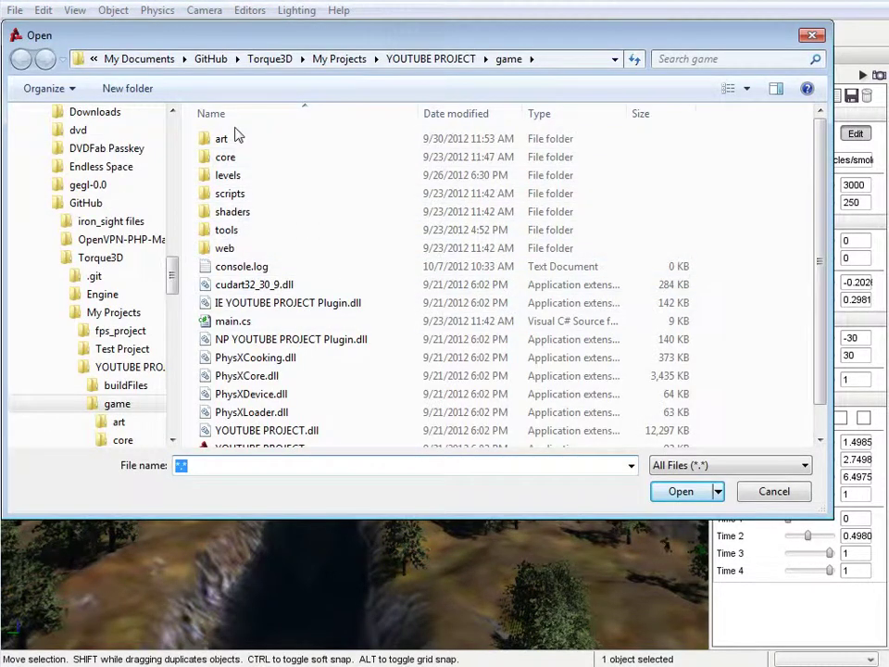
double_click(215, 138)
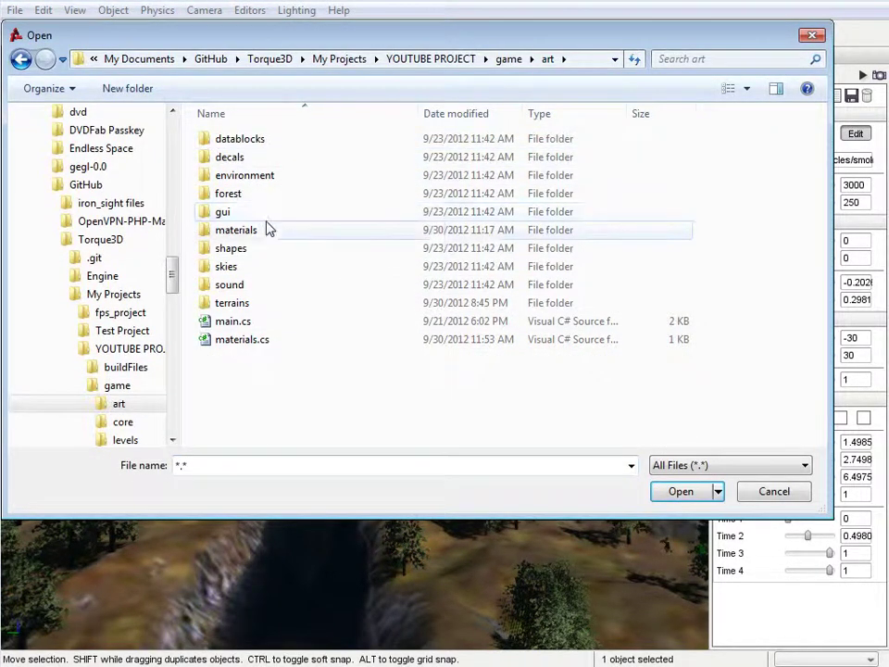
double_click(232, 248)
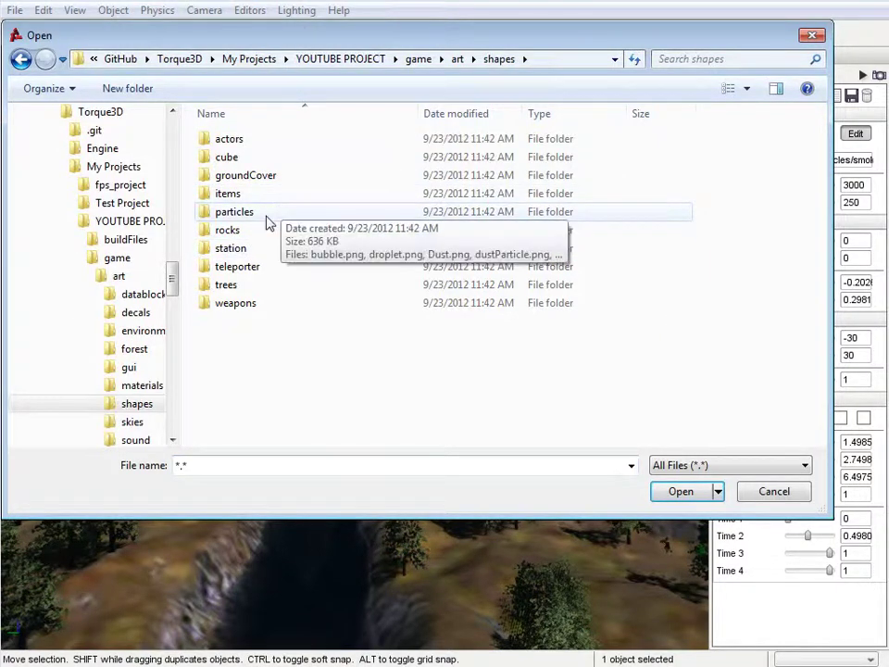
double_click(242, 213)
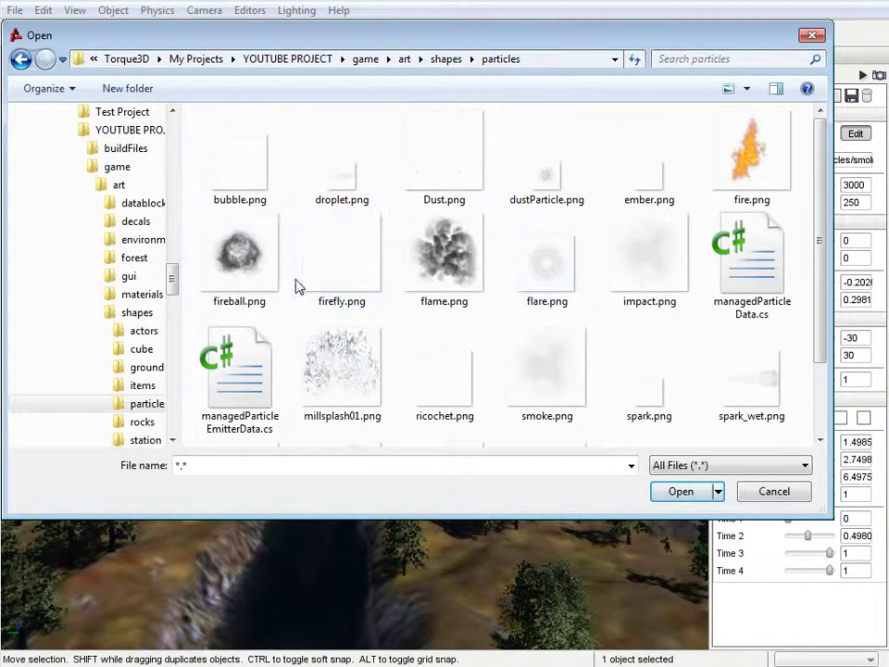
scroll(675, 304, down, 1)
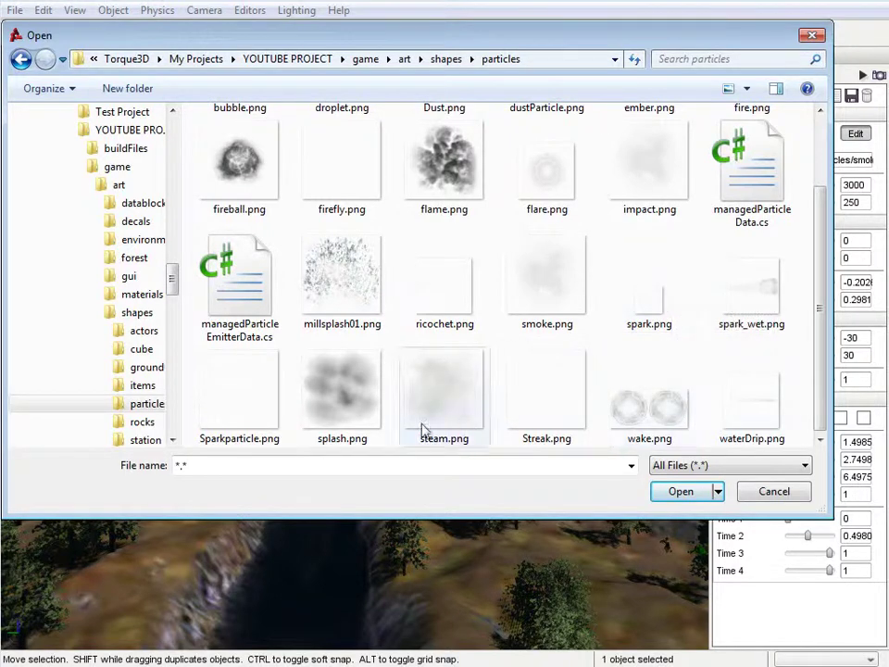
click(802, 497)
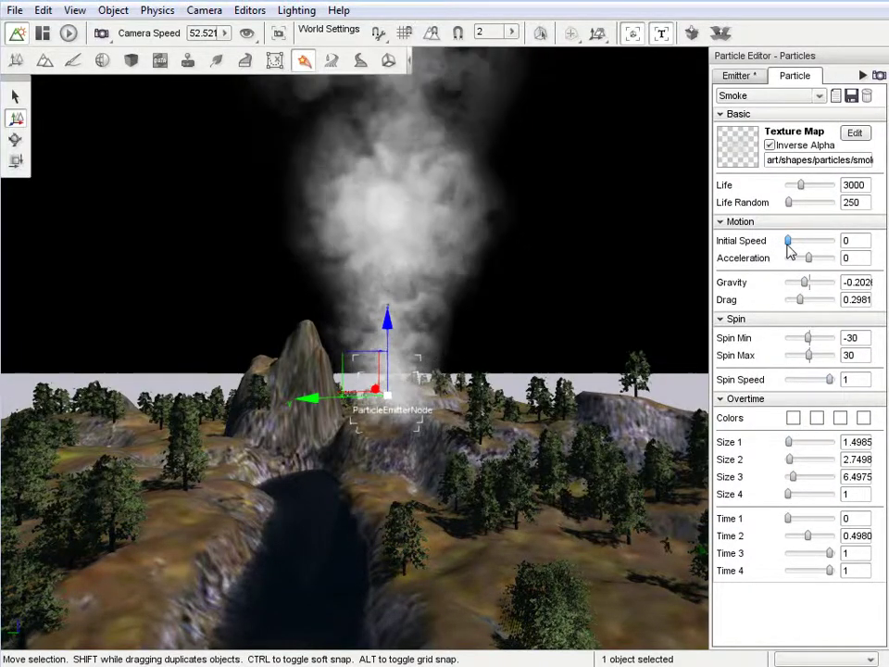
Step: Try an initial speed of 5.833 for the Smoke particle, reset it to 0, and set the acceleration to -10
drag(787, 243, 811, 243)
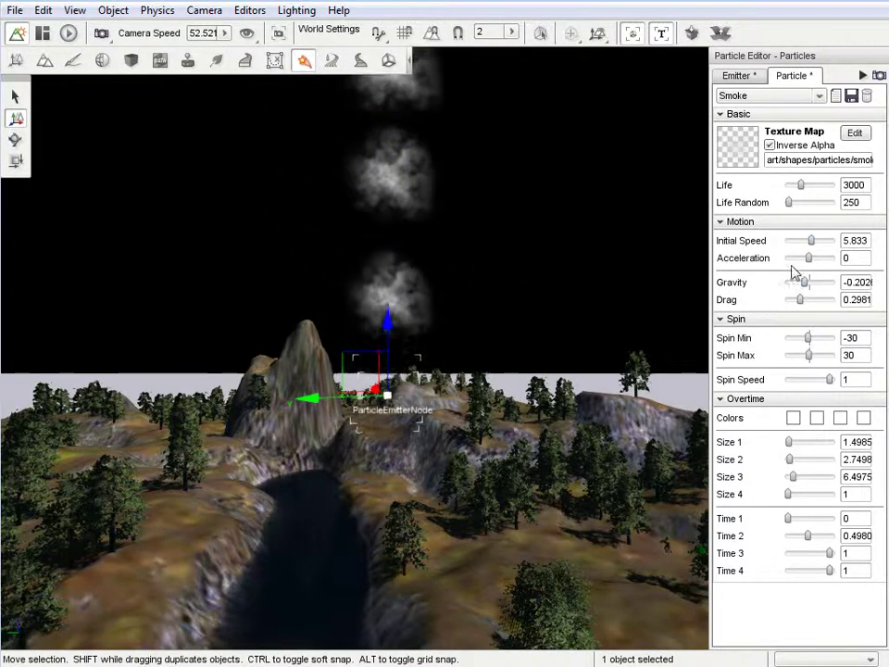
drag(808, 242, 731, 256)
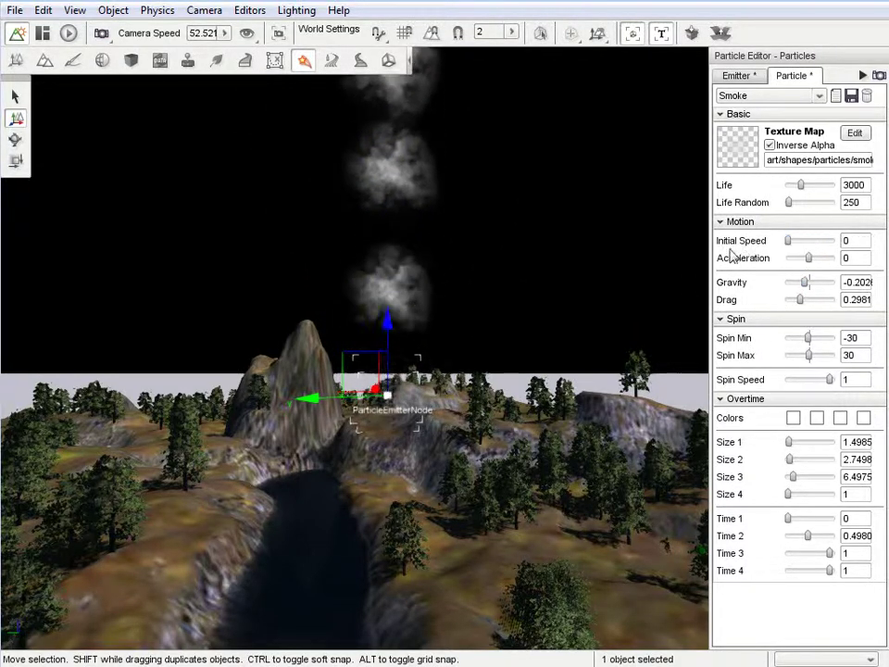
mouse_move(810, 263)
mouse_down()
mouse_move(857, 262)
mouse_move(821, 262)
mouse_move(797, 242)
mouse_move(804, 242)
mouse_up()
click(817, 265)
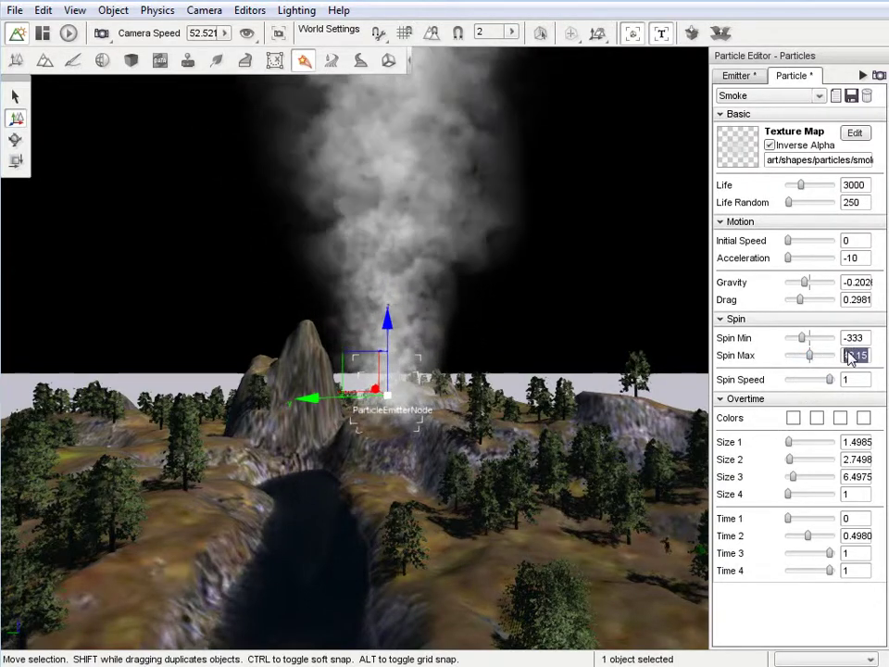
Step: Set the Smoke particle's maximum and minimum spin to 0
text(0)
click(853, 338)
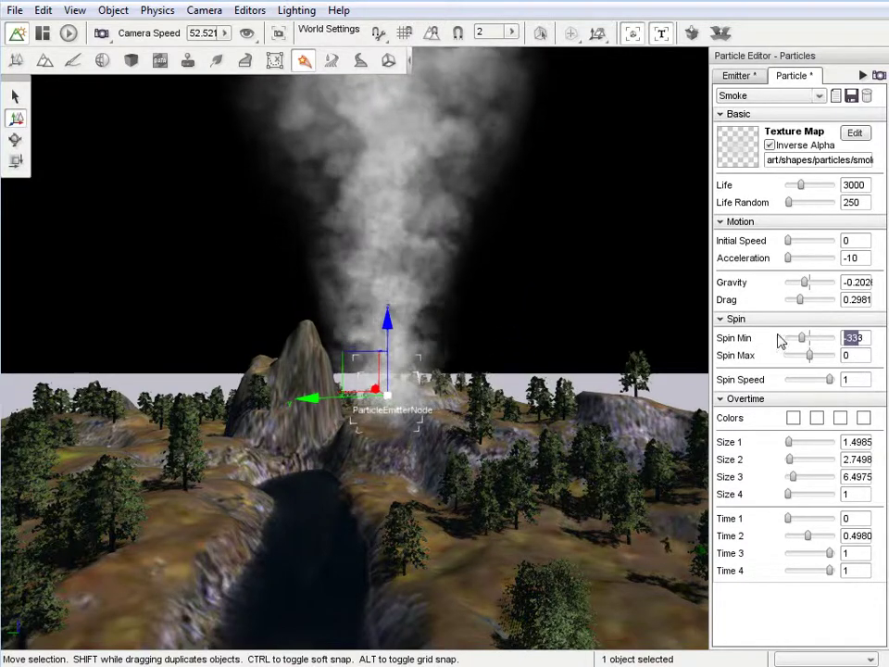
text(03)
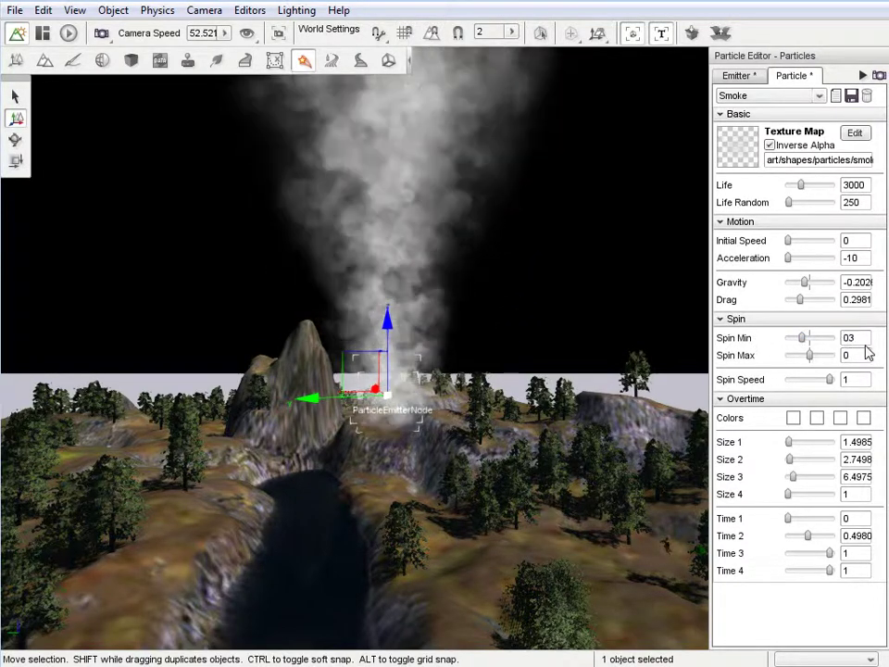
key(Delete)
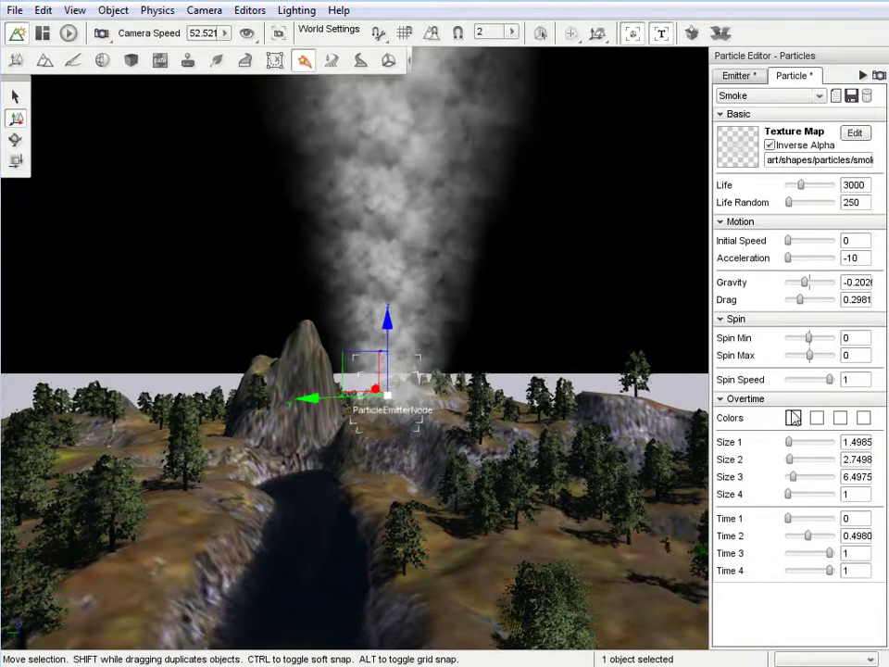
Step: Try a dark grey of 0.231 as the Smoke particle's second overtime color, and change it back to white
click(816, 418)
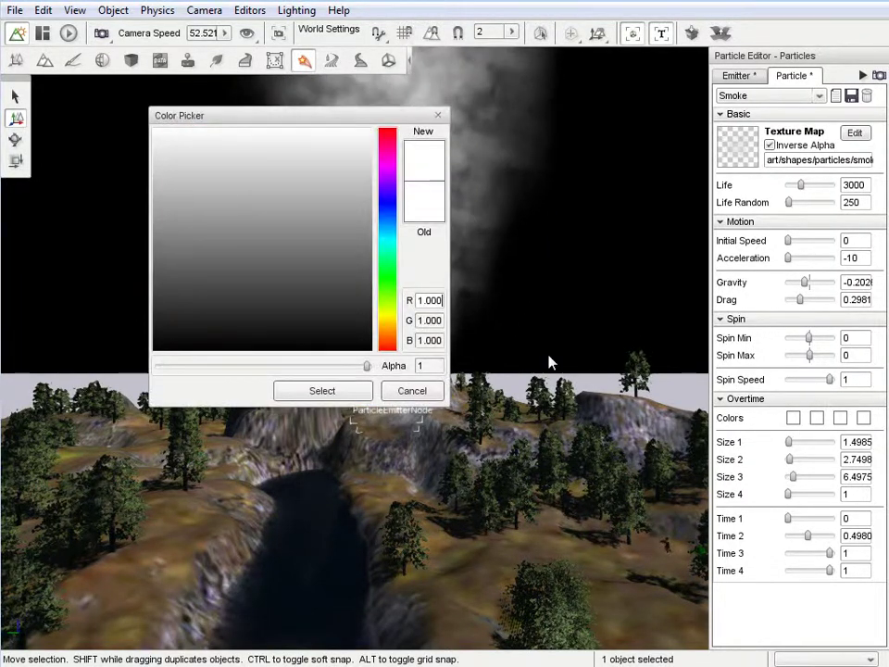
drag(359, 309, 359, 305)
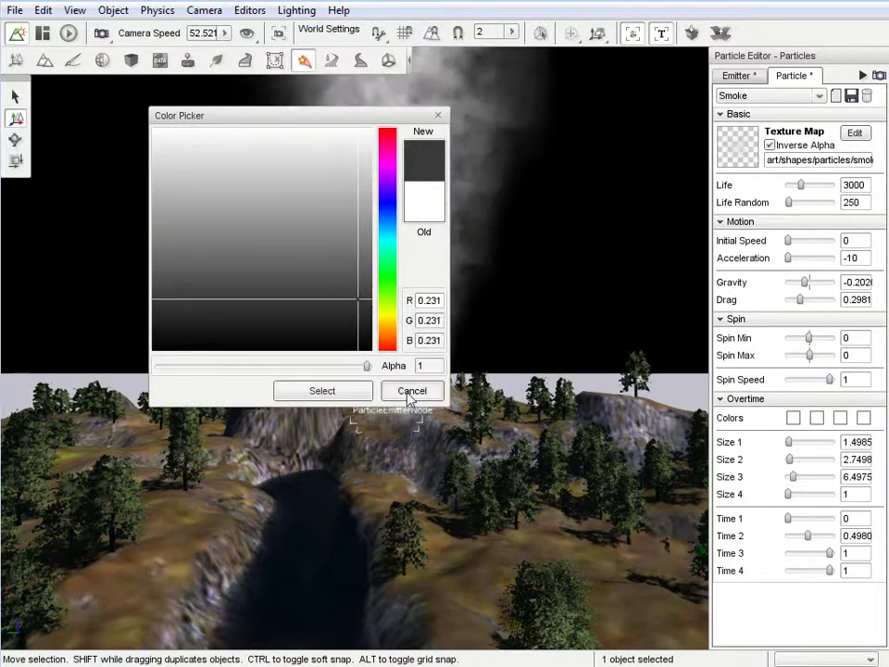
click(335, 391)
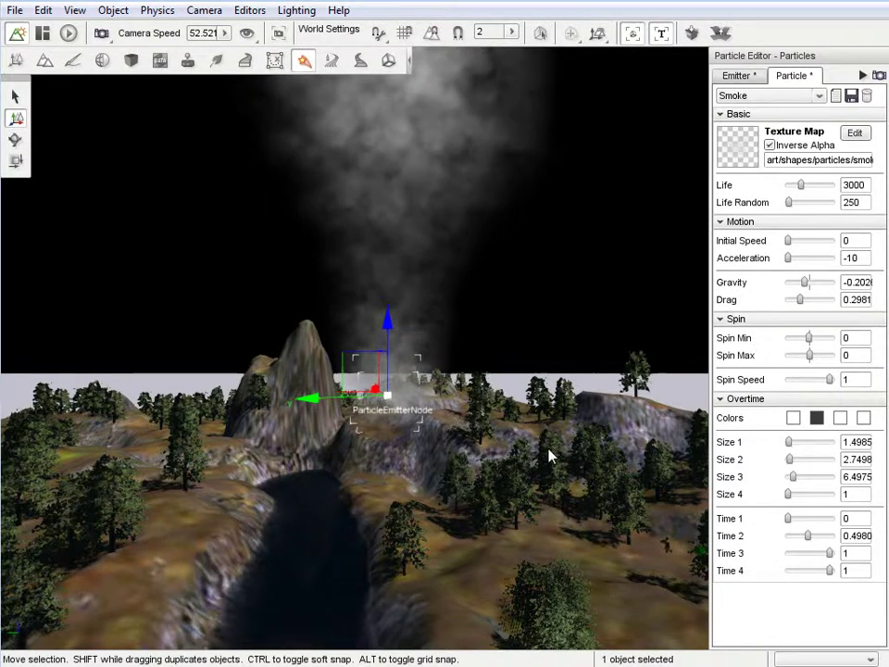
click(815, 417)
drag(359, 302, 155, 130)
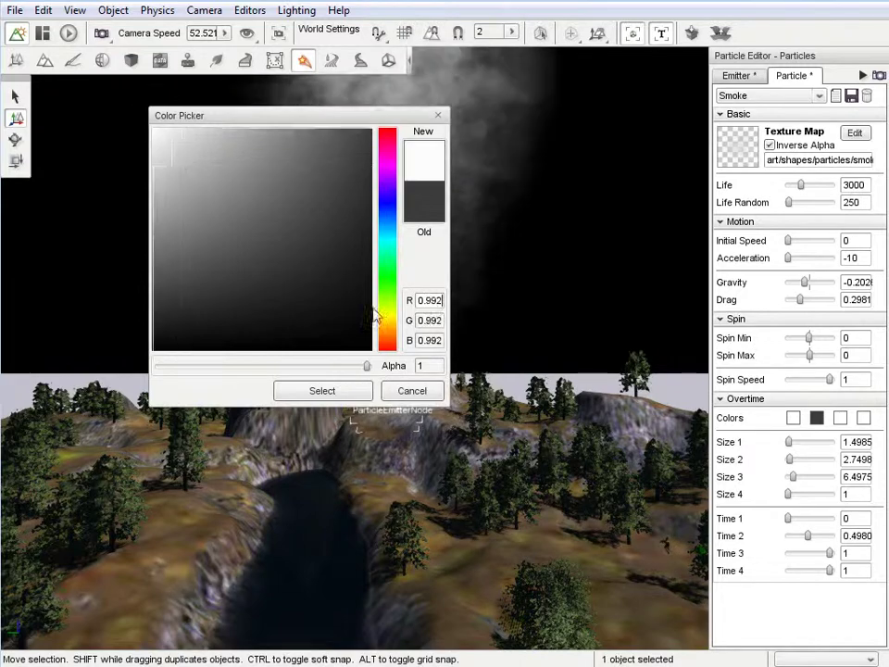
click(324, 391)
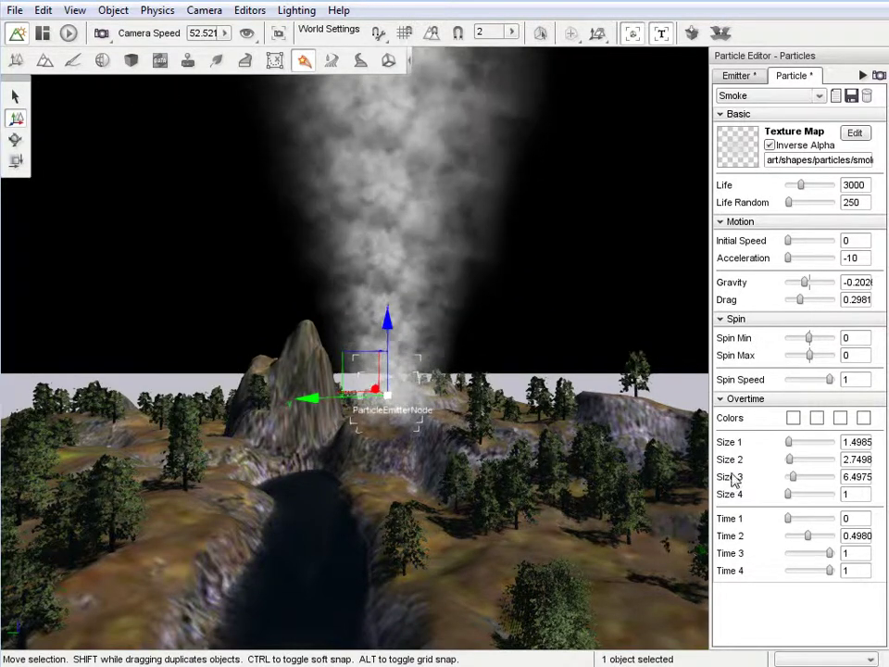
Step: Try a Size 1 of 13.54 for the Smoke particle and view the plume from farther away
click(801, 444)
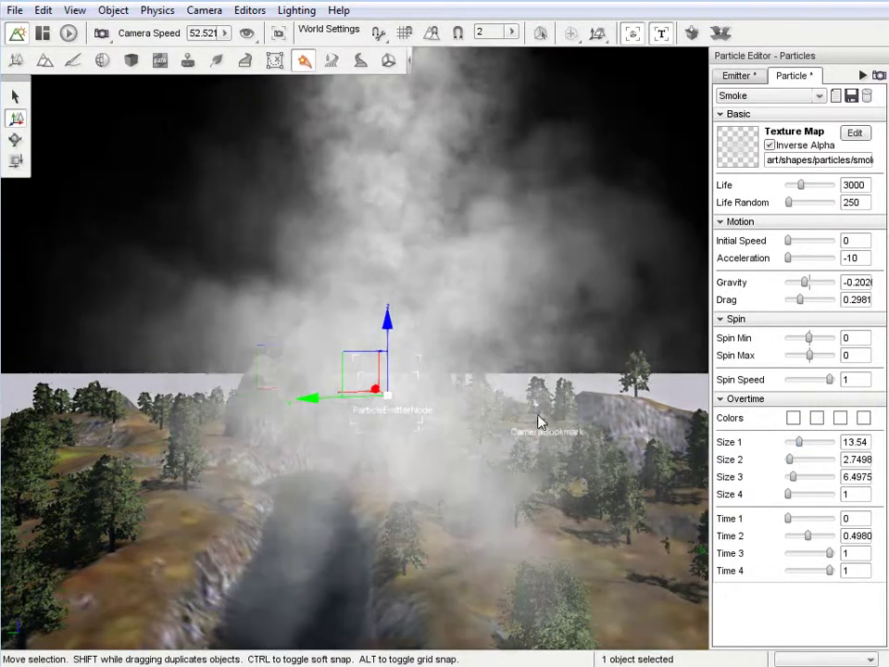
right_drag(449, 334, 446, 326)
key(s)
key(d)
key(w)
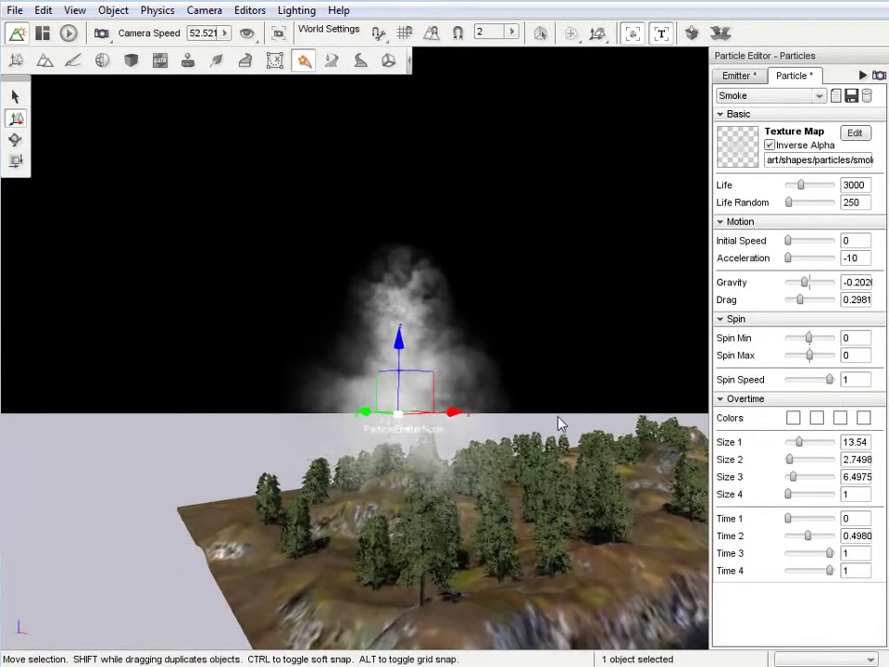
Step: Try a Size 2 of 28.13 and a Size 3 of 30.21 on the smoke, and reduce both to 0
click(812, 459)
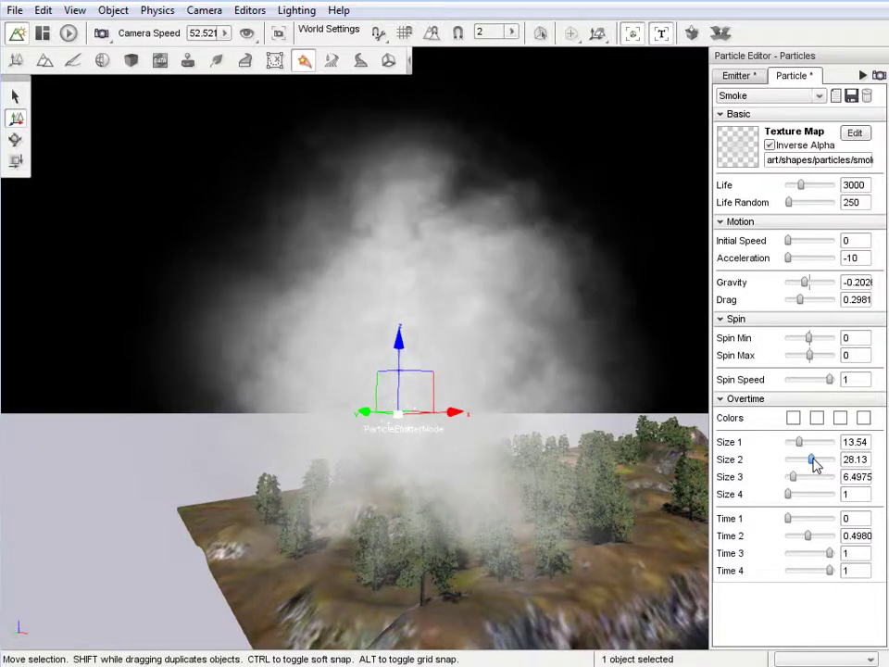
right_drag(446, 327, 447, 327)
key(a)
click(814, 477)
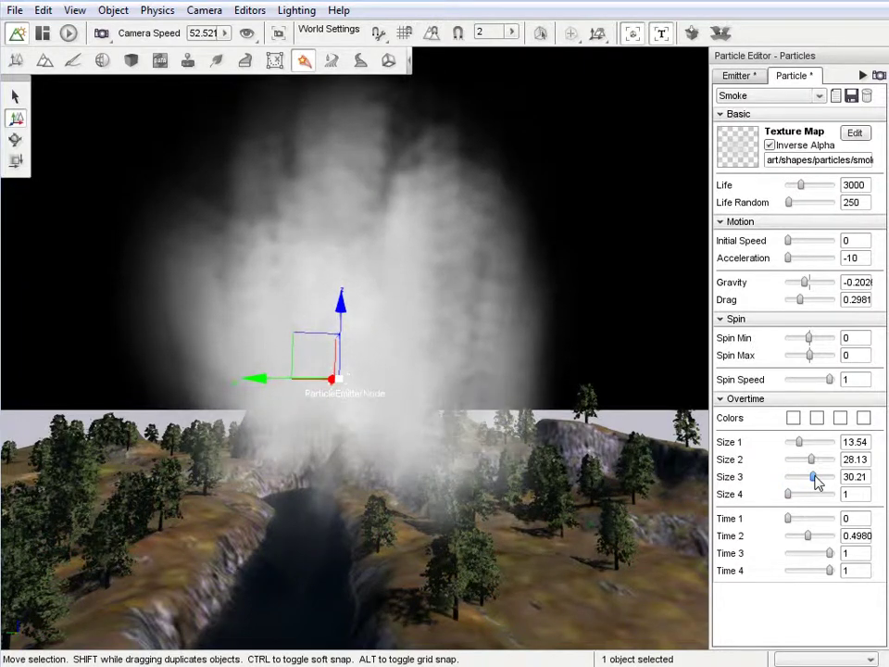
drag(815, 480, 766, 463)
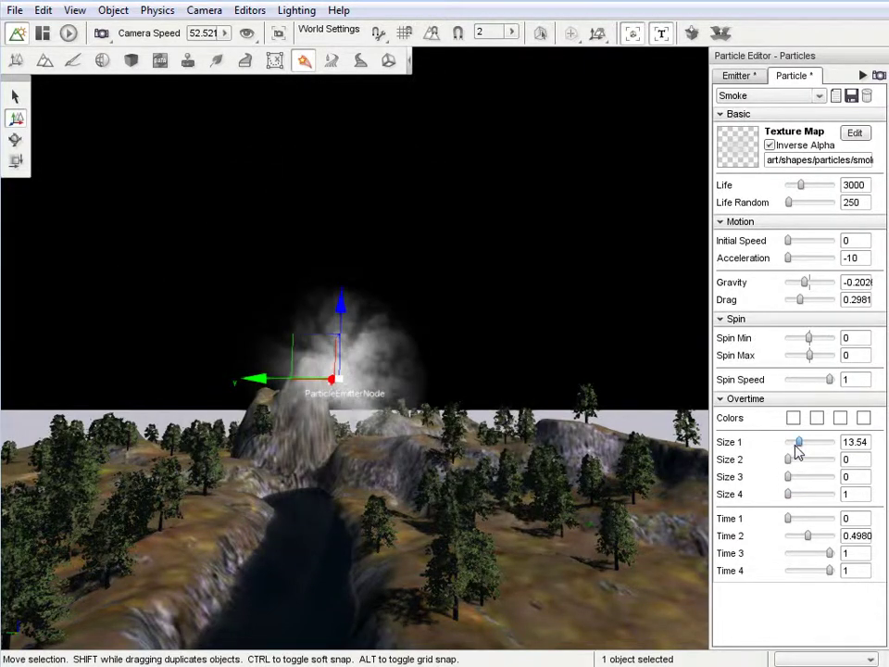
Step: Set the smoke's four sizes to 4.167, 4.167, 8.333 and 5.208, and Times 2 to 4 to 0.271, 0.375 and 0.188
click(794, 443)
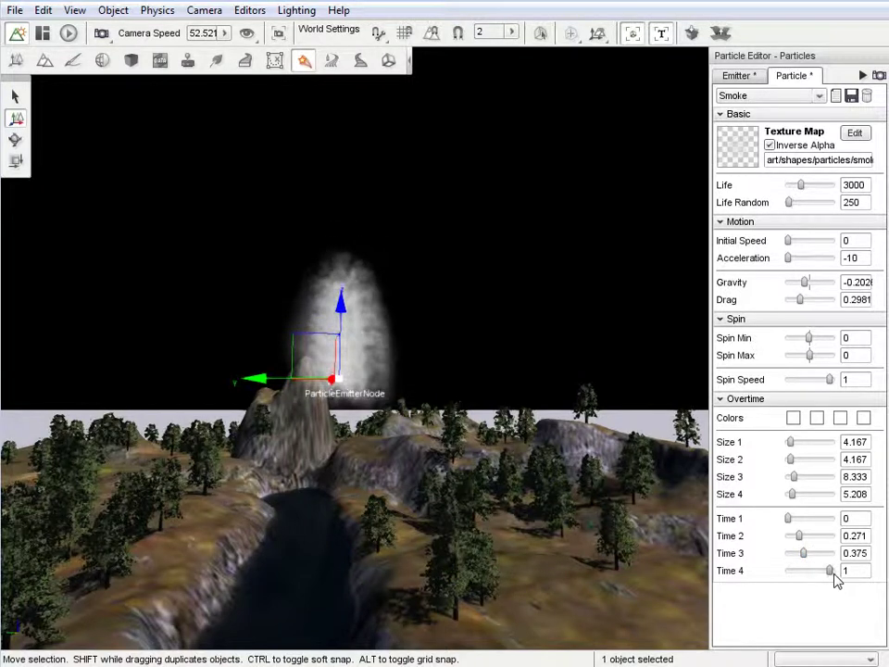
drag(831, 572, 796, 571)
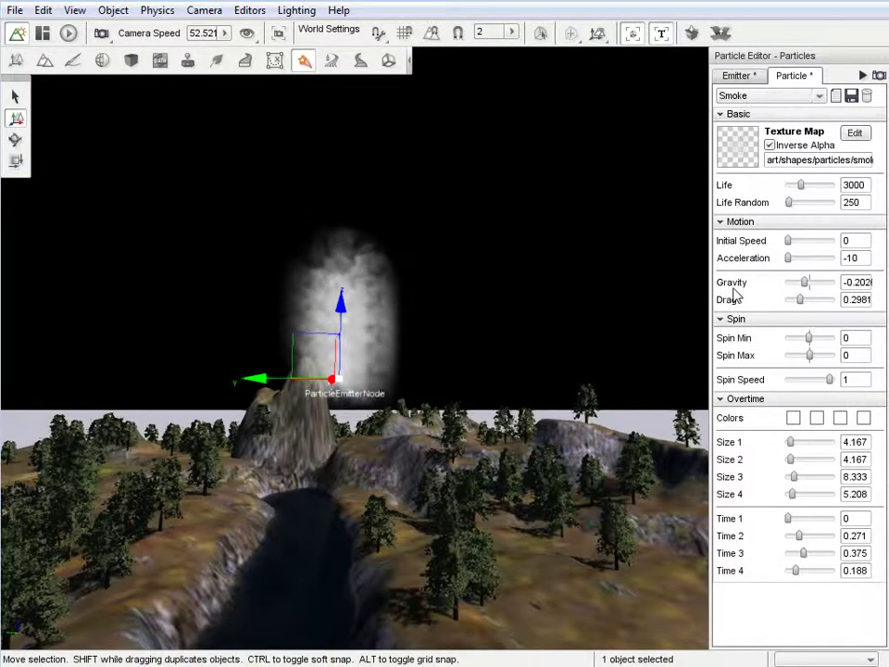
Step: Review SmokeEmitter's emitter settings and return to the Smoke particle's settings
click(741, 77)
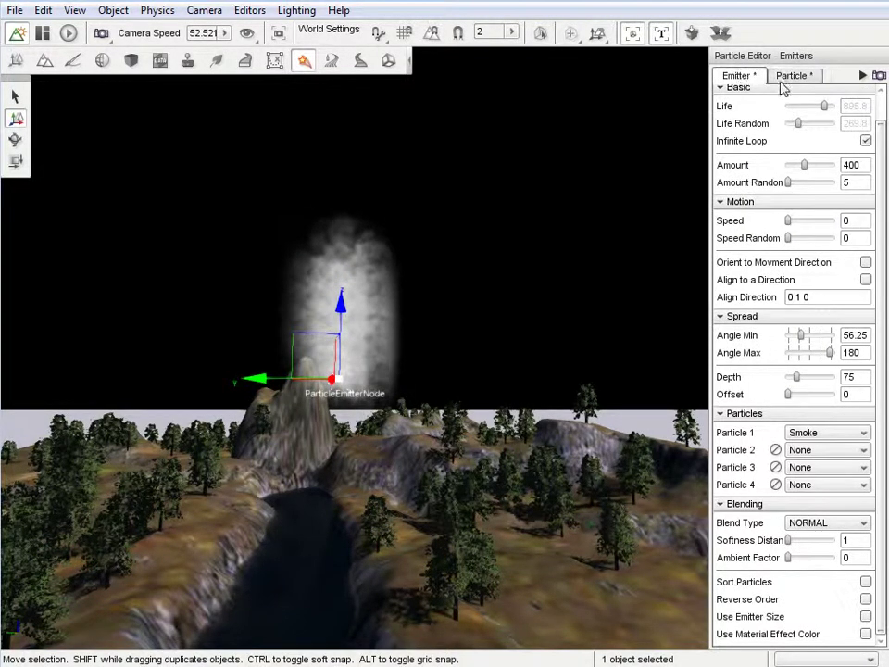
scroll(754, 355, up, 1)
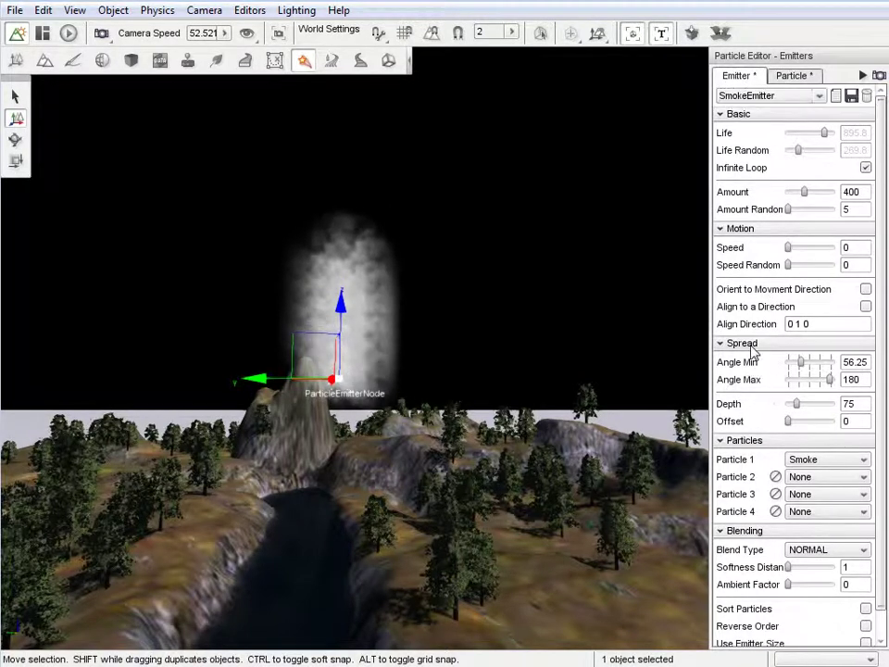
click(794, 78)
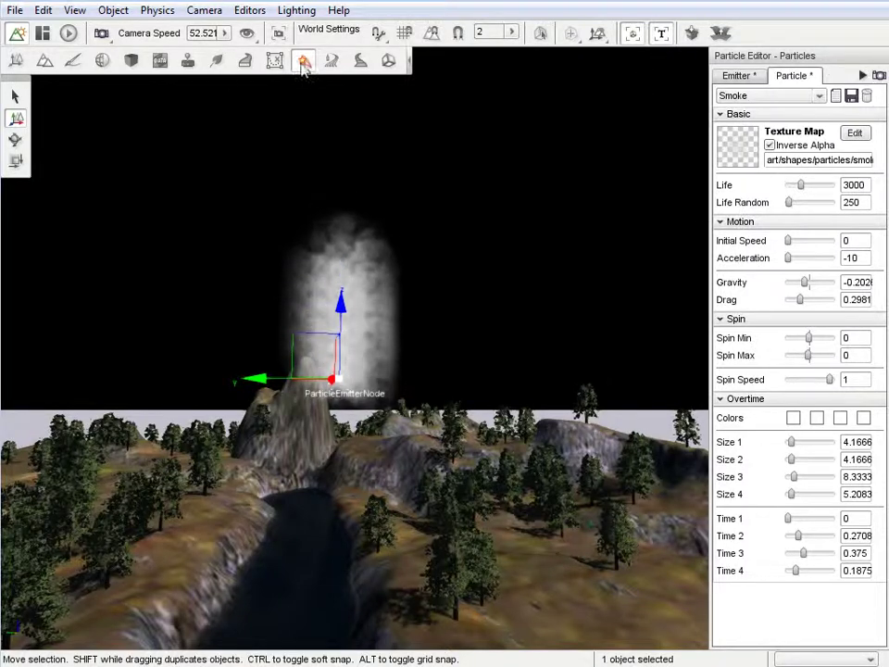
Step: Leave the Particle Editor, and reopen it with the river in view so the smoke emitter appears beside the riverbank
click(16, 60)
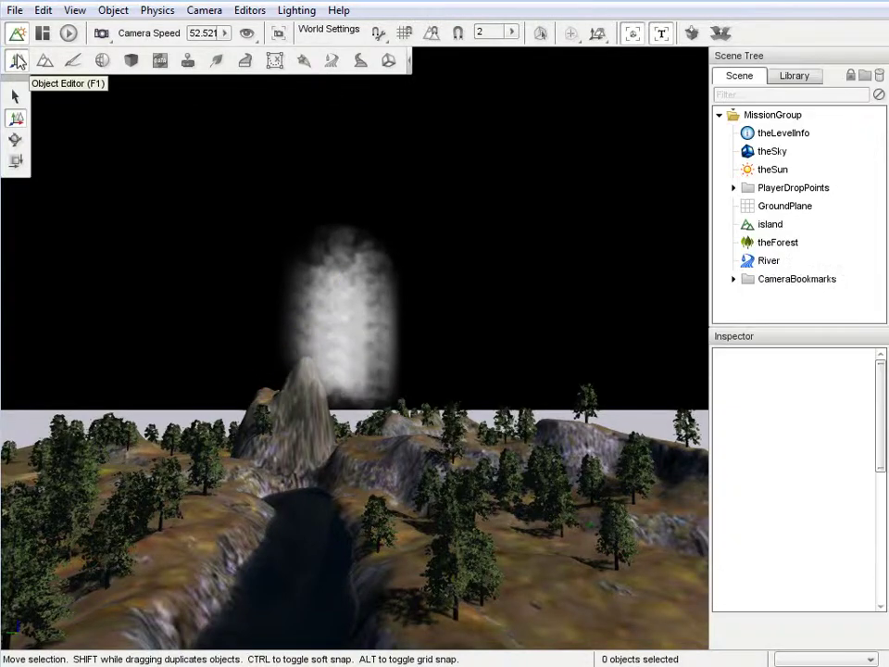
right_drag(470, 406, 445, 327)
key(w)
click(302, 60)
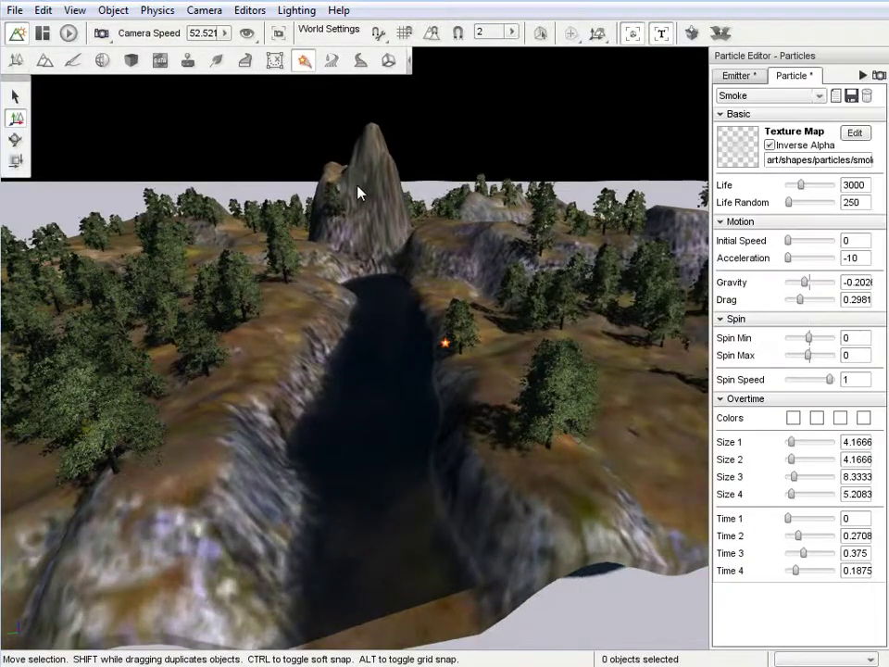
click(445, 343)
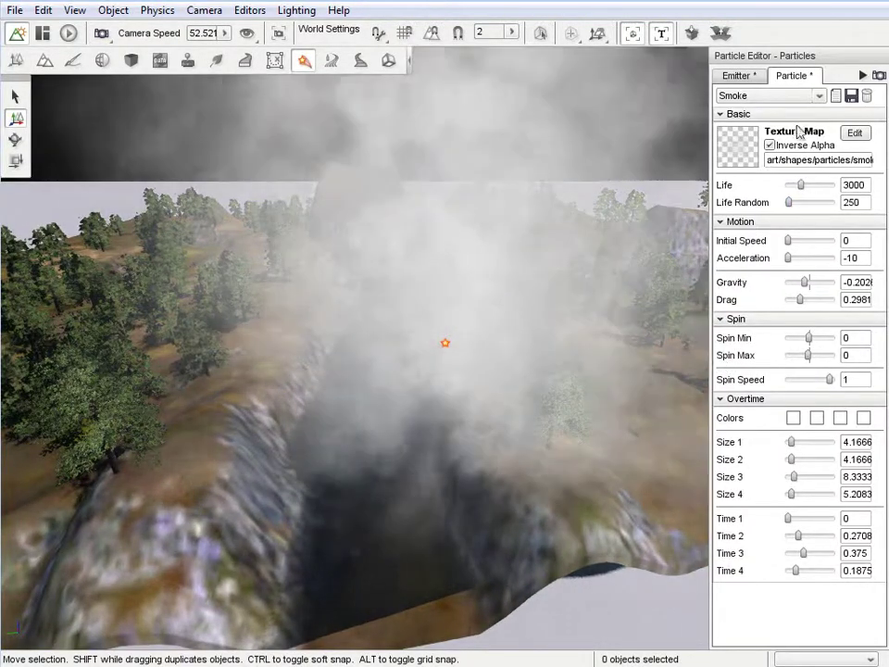
Step: Switch the emitter to LightPuffEmitter, discarding the unsaved changes to SmokeEmitter and the Smoke particle
click(736, 75)
click(819, 97)
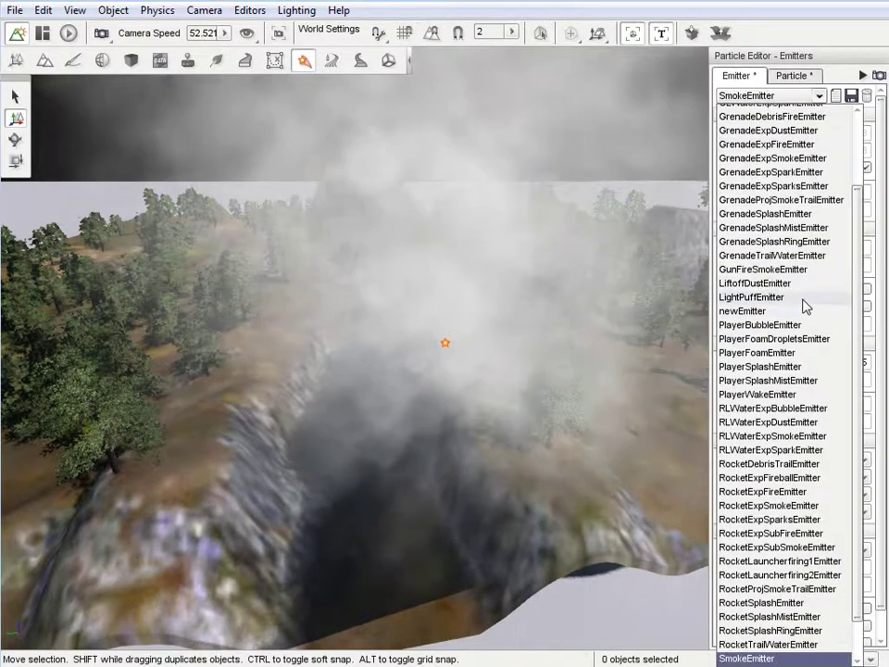
click(769, 296)
click(407, 383)
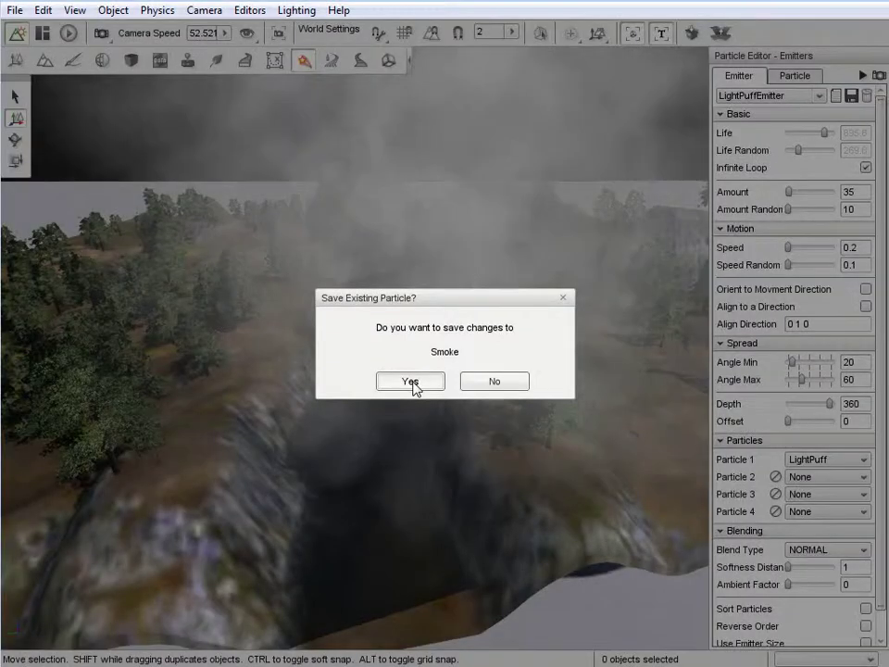
click(510, 385)
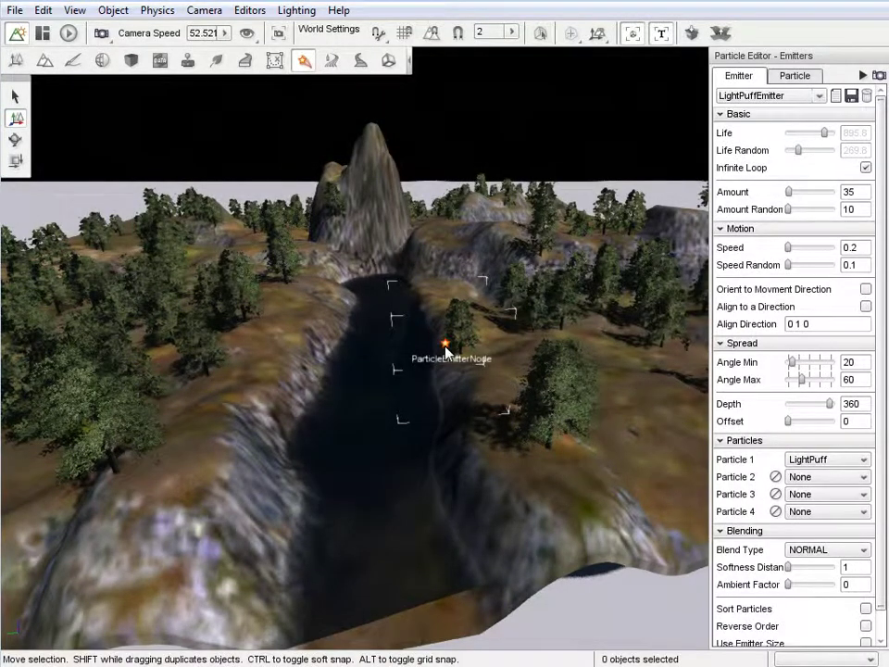
Step: Switch to FlameEmitter and shift its emitter node along the Y axis, away from the mountain, to place a node in the level
click(820, 96)
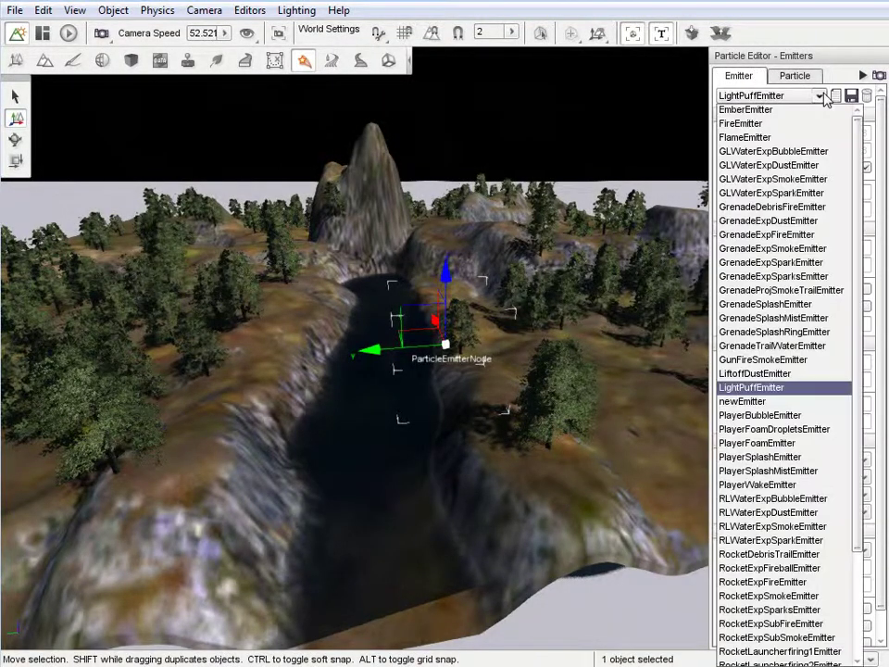
click(807, 141)
right_drag(576, 259, 446, 326)
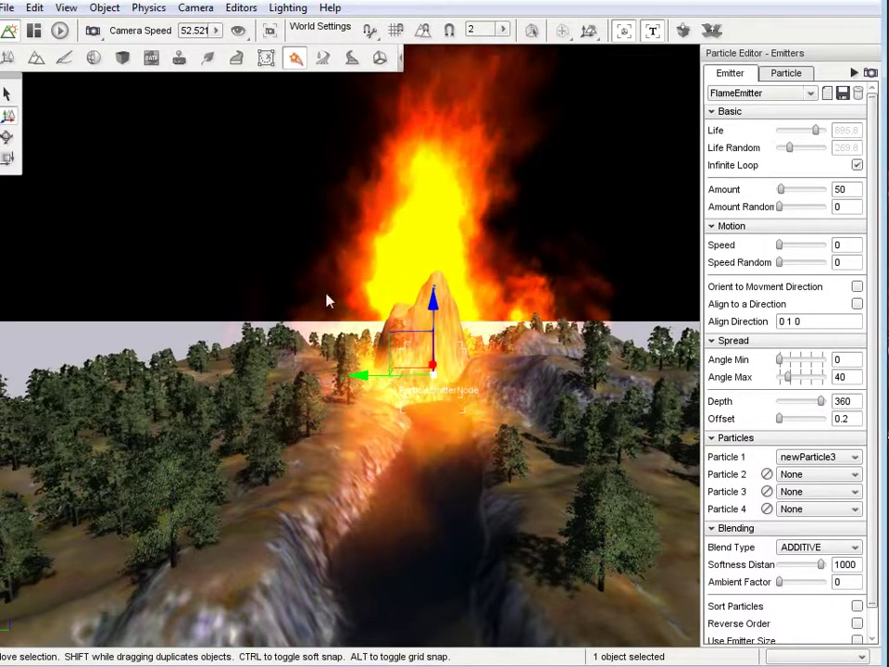
click(7, 116)
drag(361, 377, 570, 375)
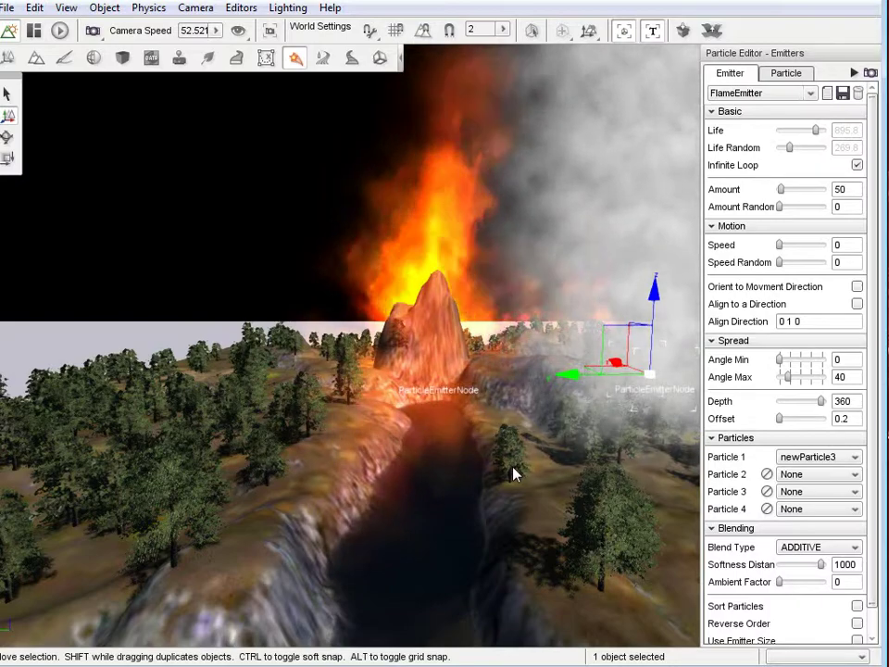
Step: Select the placed smoke-emitting node in the Object Editor's scene and delete that ParticleEmitterNode
key(d)
right_drag(515, 467, 519, 433)
key(a)
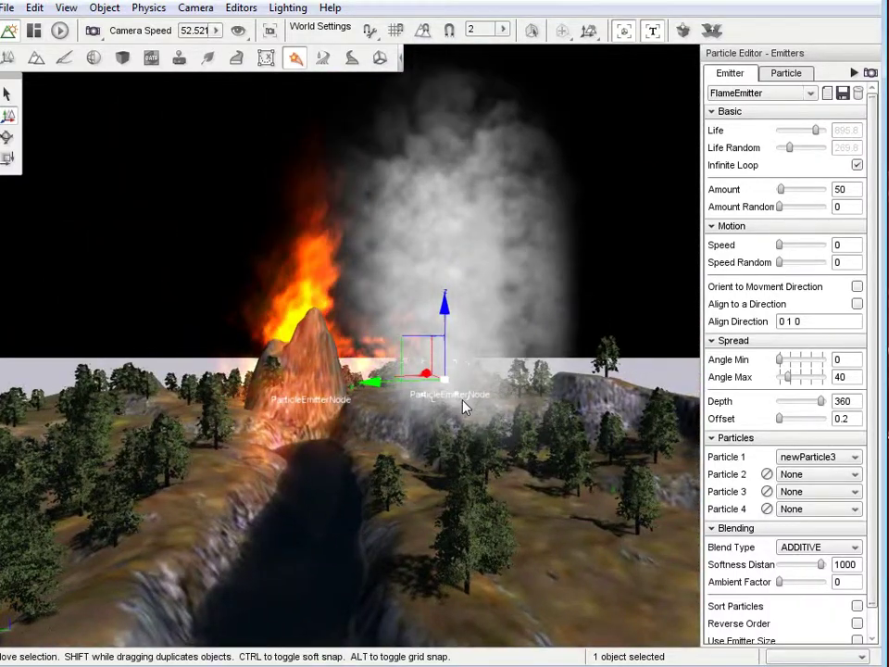
click(434, 376)
click(438, 375)
click(9, 57)
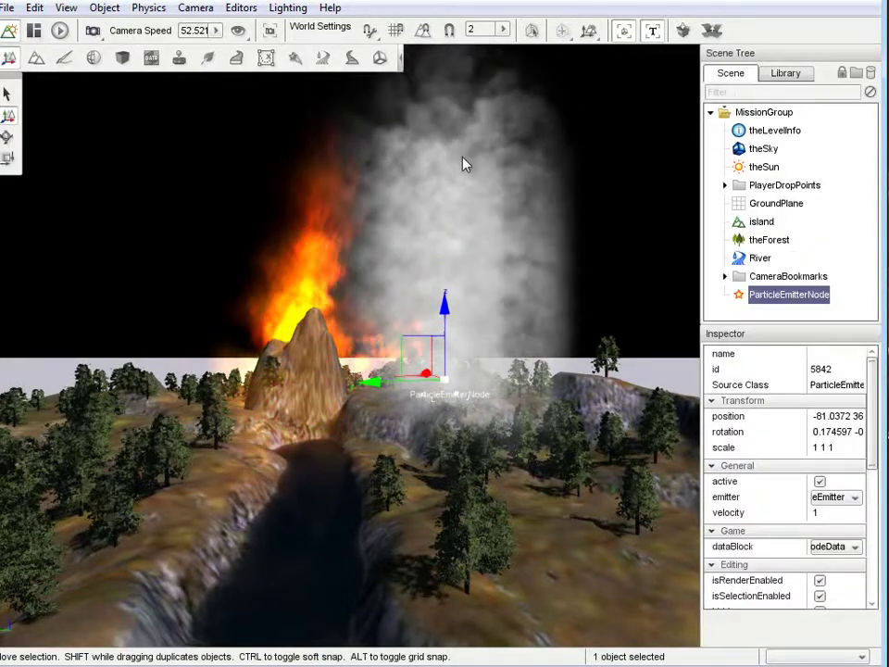
click(788, 295)
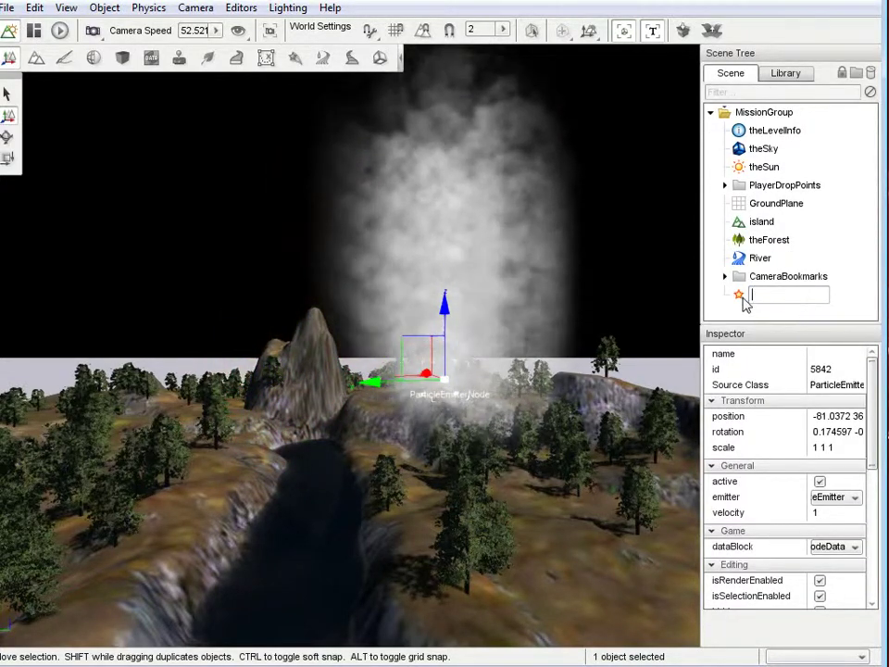
key(Escape)
key(Delete)
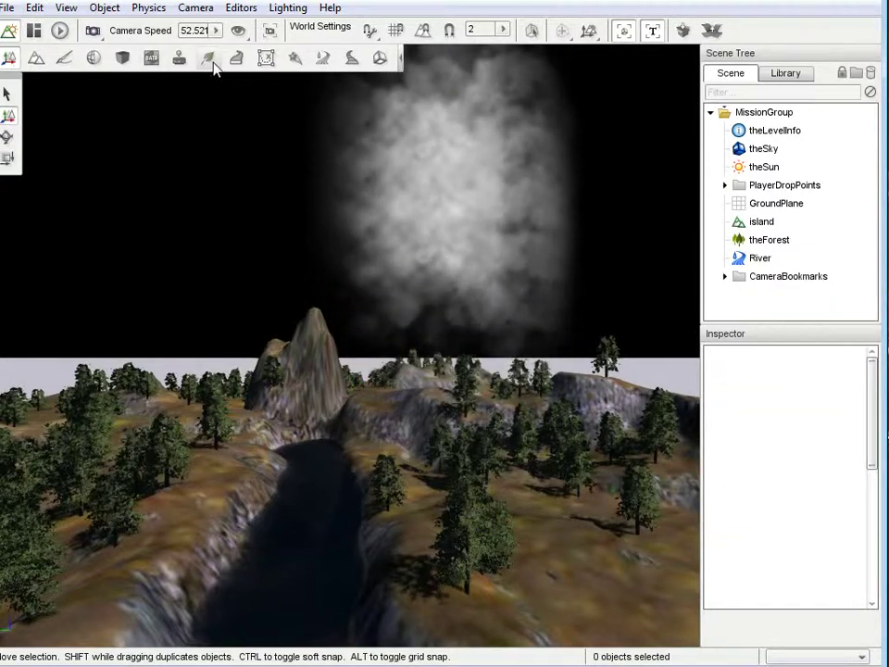
Step: Return to the Particle Editor, select the flame emitter and move it over to the mountain
click(295, 58)
click(437, 344)
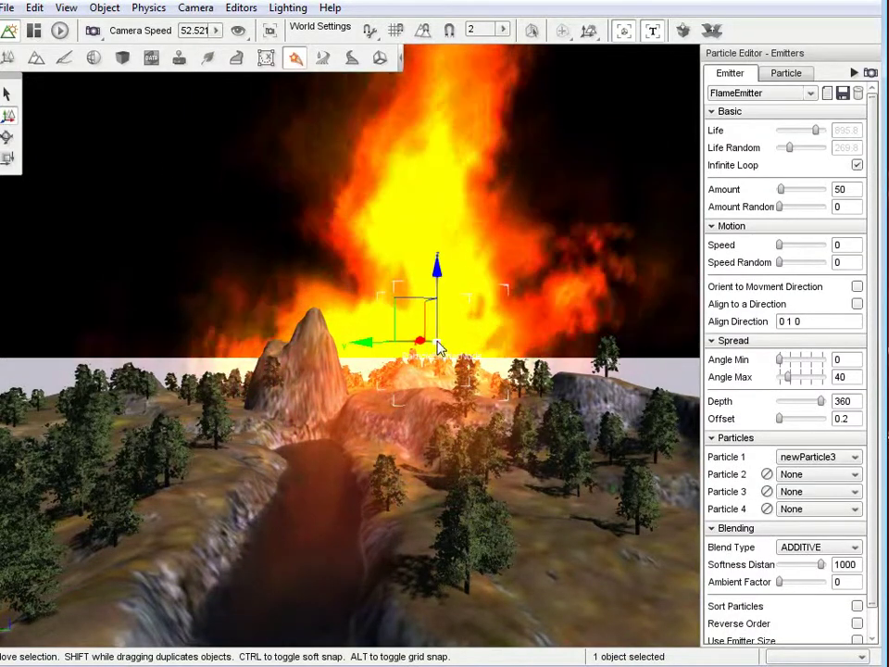
drag(439, 348, 282, 315)
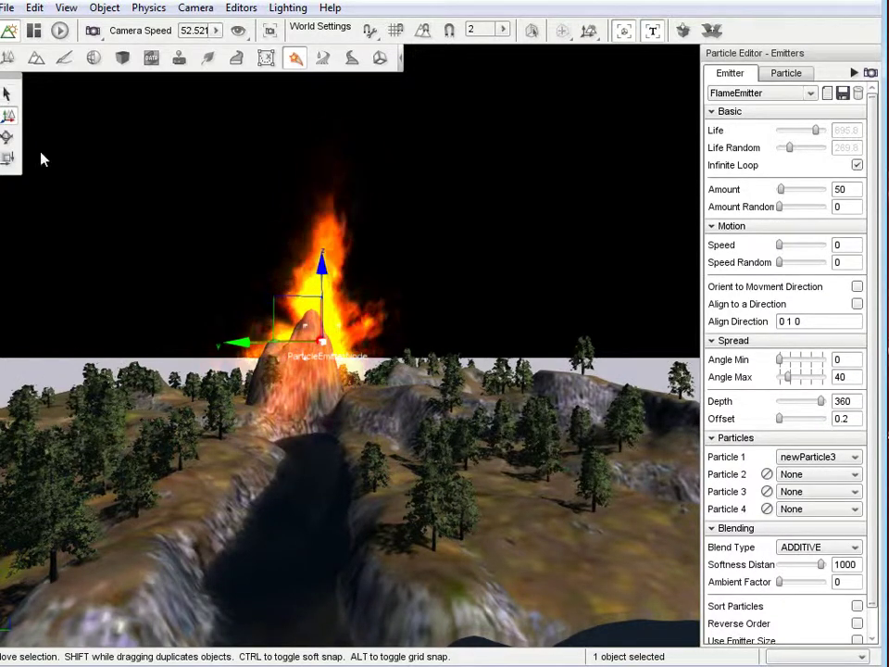
Step: Duplicate the flame emitter along its Y axis so that separate flames burn on either side of the mountain
shift+drag(248, 350, 421, 345)
right_drag(439, 330, 439, 331)
key(d)
key(w)
key(w)
key(s)
key(a)
key(d)
key(s)
key(w)
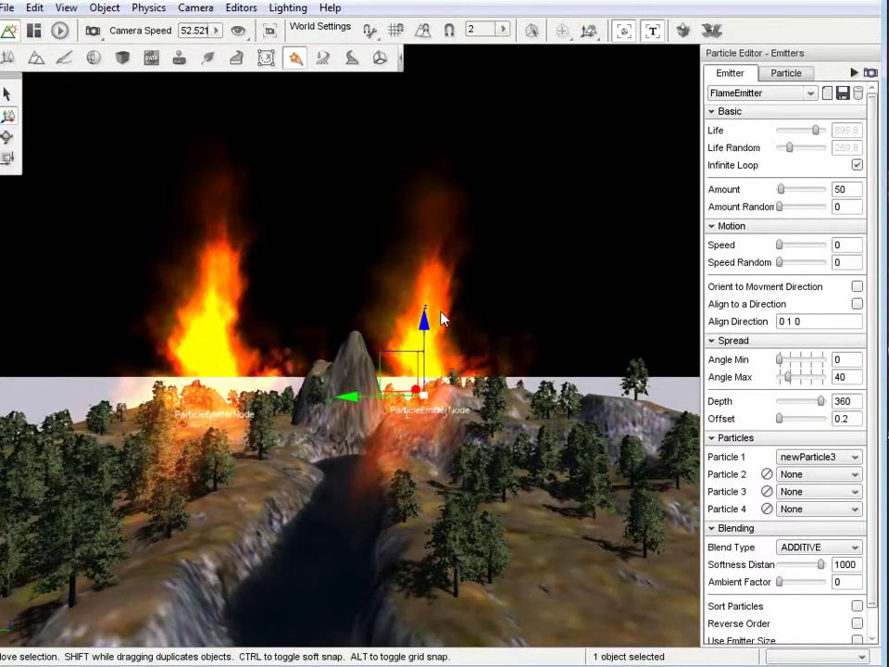
Step: Rename the placed flame node in the scene as flame_emitter and move it to the riverbank below the mountain
click(8, 61)
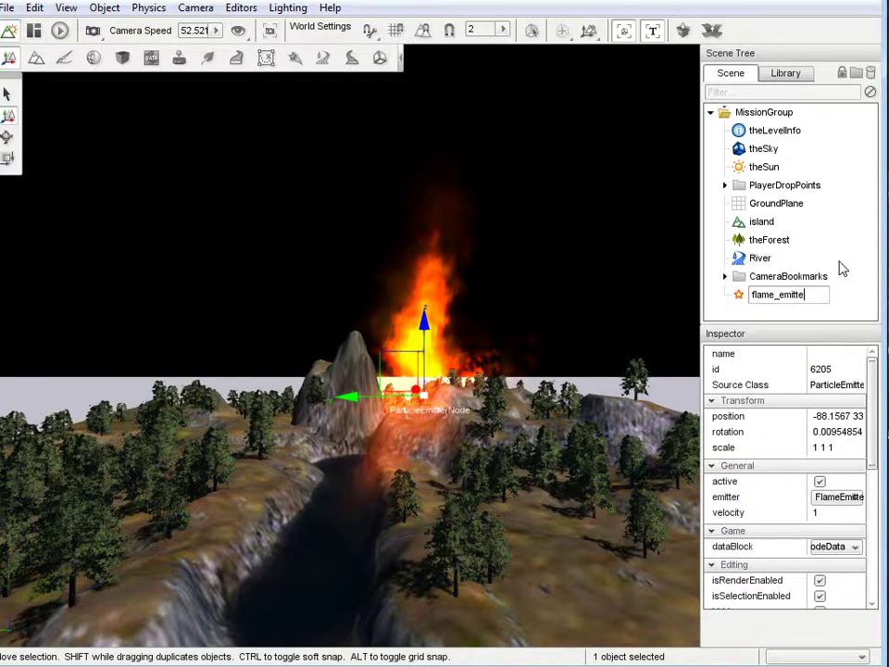
right_drag(554, 342, 441, 331)
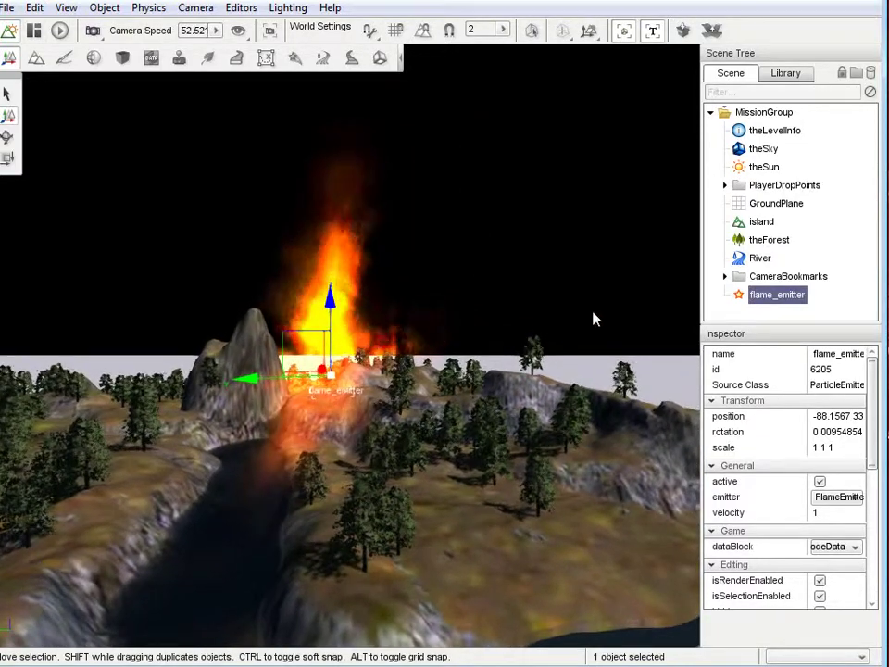
right_drag(596, 318, 440, 331)
key(a)
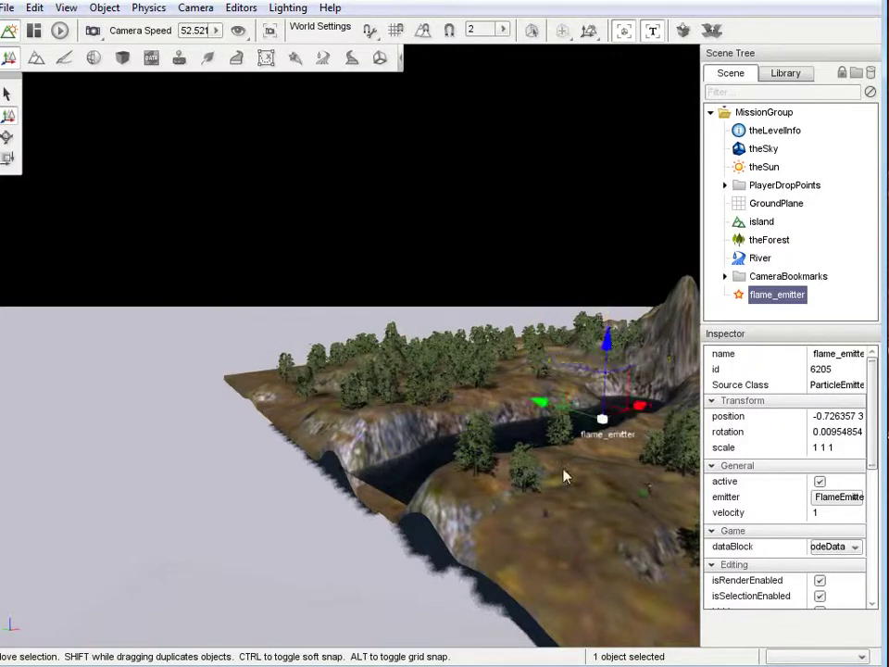
mouse_move(565, 476)
right_down()
mouse_move(438, 331)
mouse_move(550, 467)
right_up()
drag(377, 336, 363, 268)
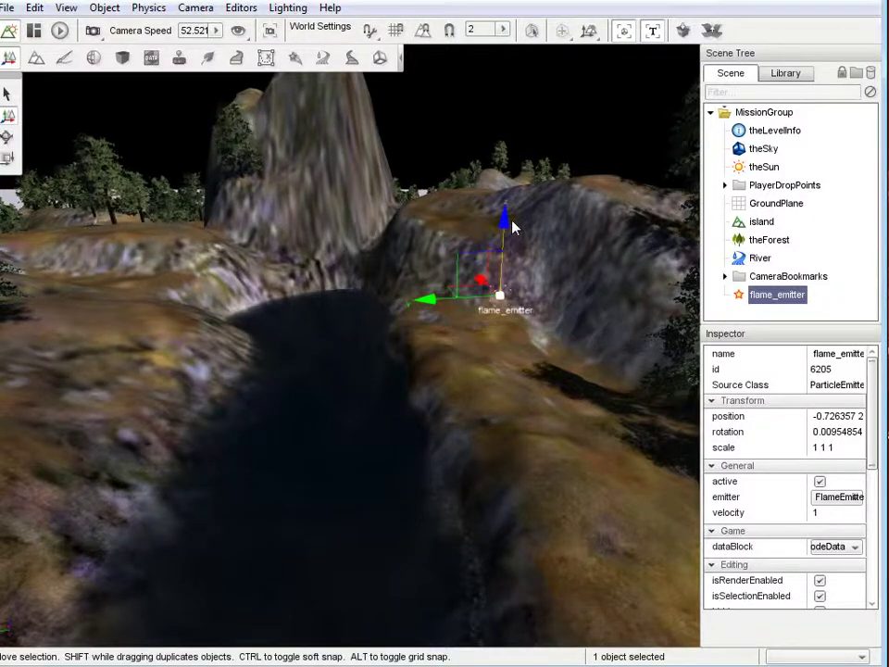
right_drag(514, 227, 441, 332)
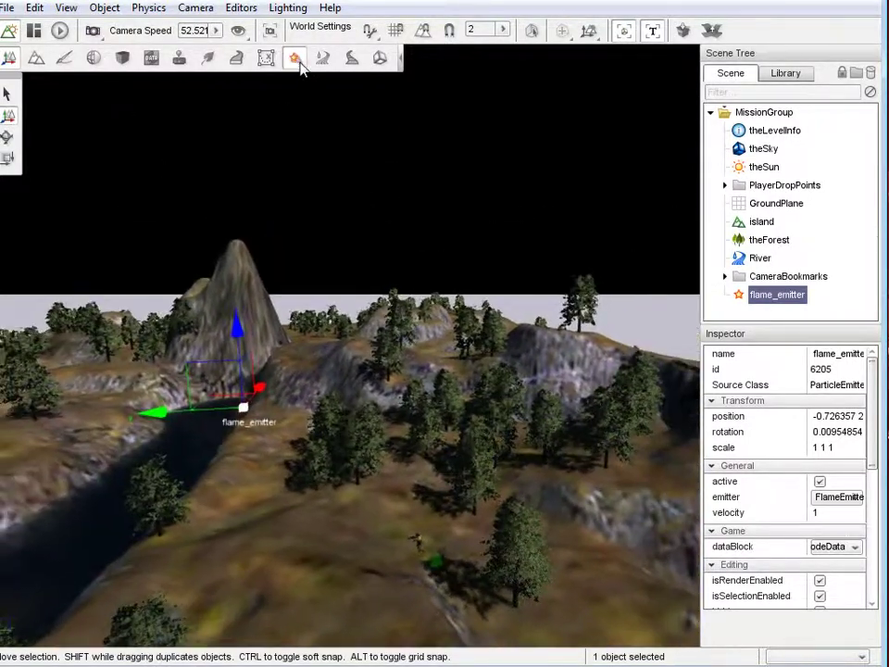
Step: Switch the Particle Editor to GunFireSmokeEmitter and duplicate its node along the Y axis toward the mountain
click(294, 58)
click(810, 93)
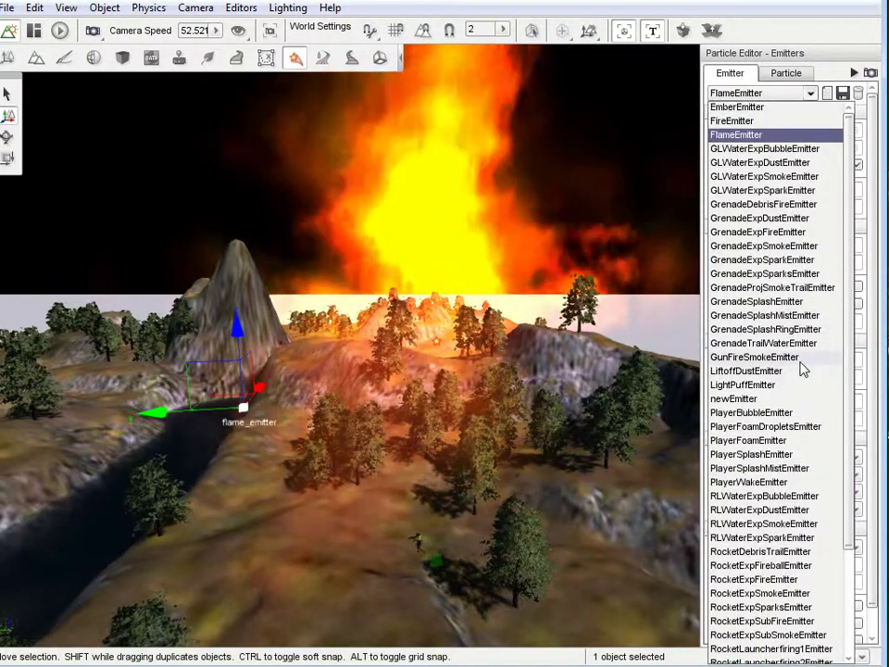
click(801, 361)
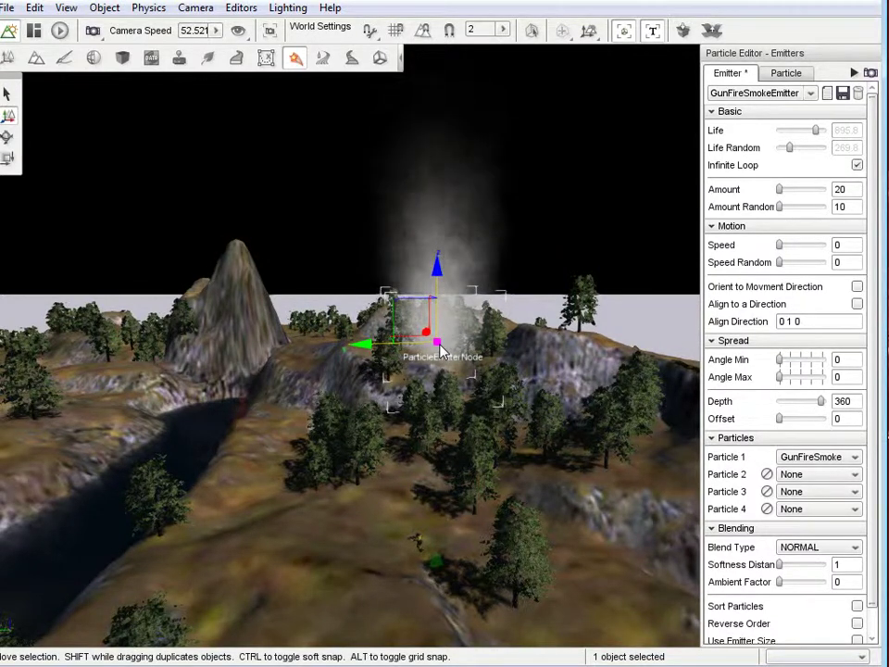
shift+drag(368, 349, 188, 353)
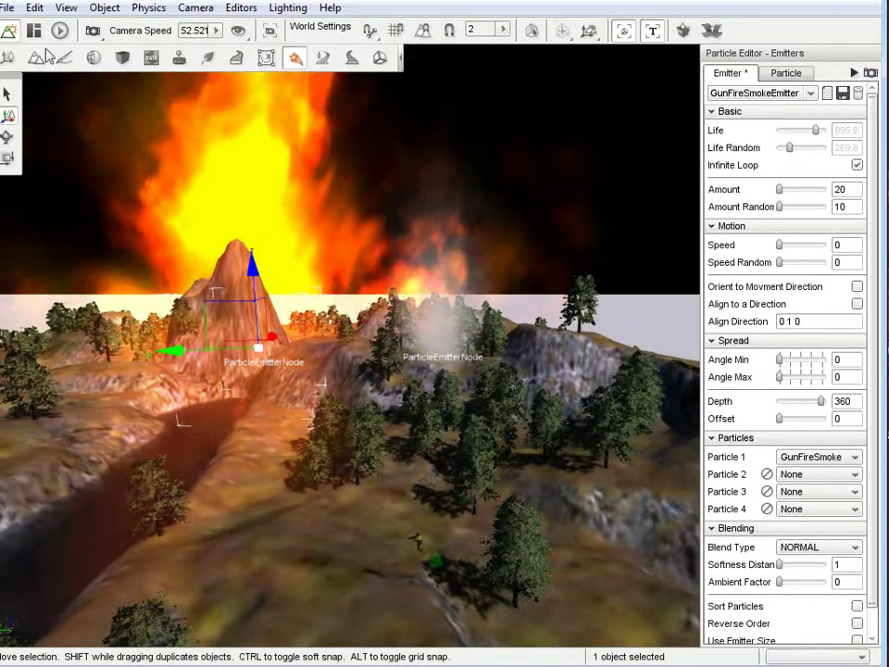
Step: Delete the new unnamed ParticleEmitterNode from the scene, keeping flame_emitter
key(F1)
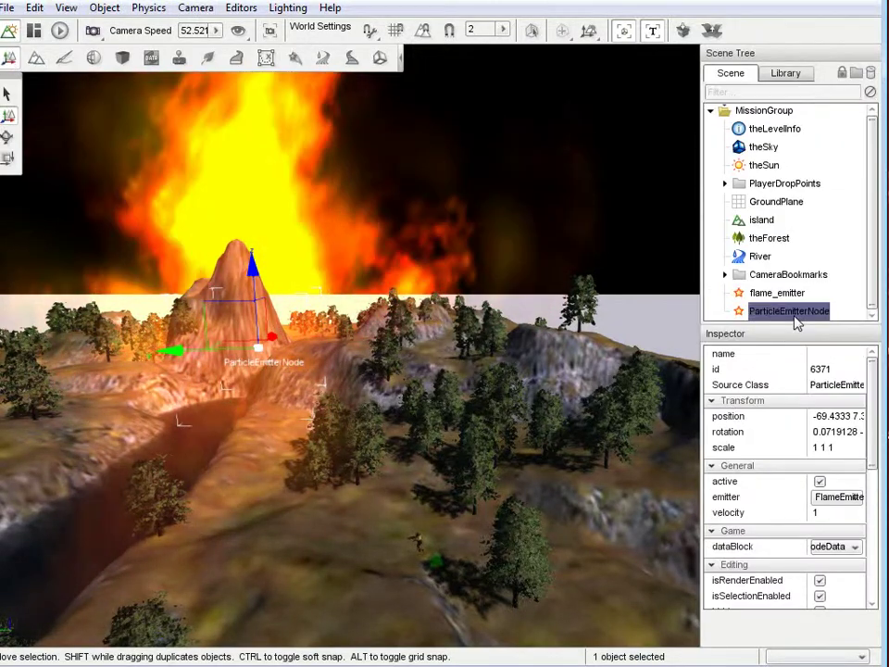
click(791, 311)
key(Escape)
key(Delete)
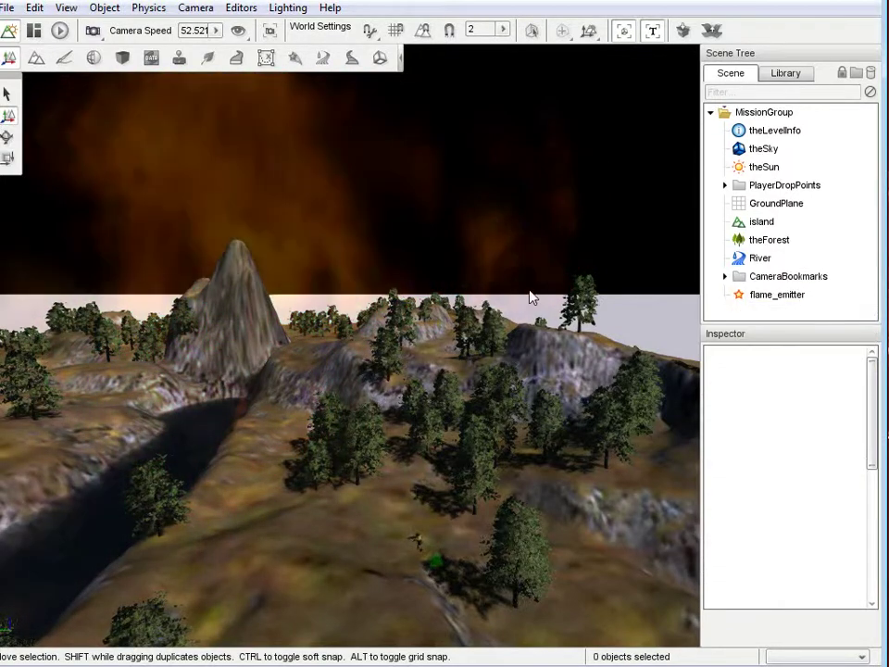
Step: Switch the Particle Editor's emitter to TeleportEmitter, discarding the changes to GunFireSmokeEmitter
click(291, 59)
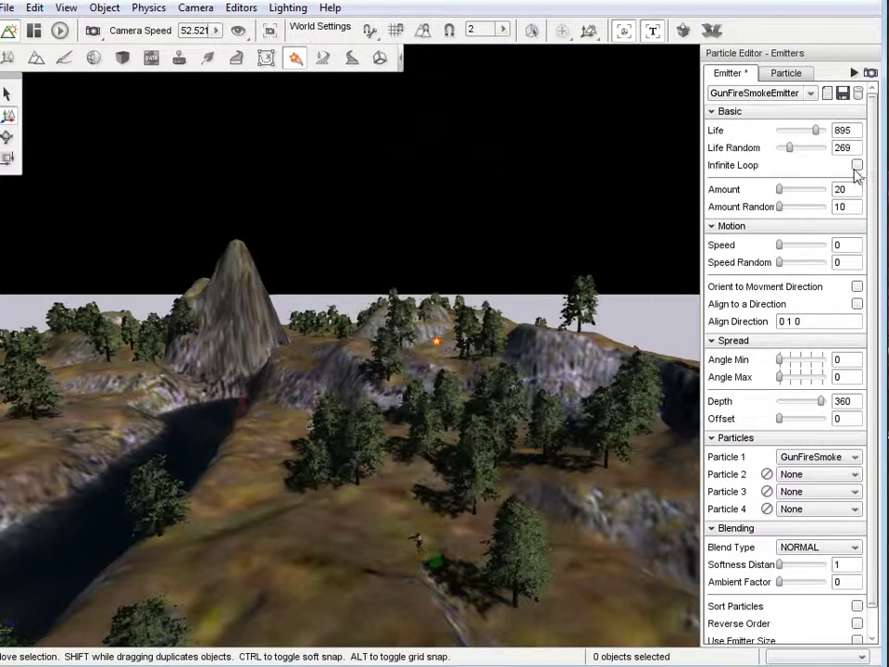
click(809, 95)
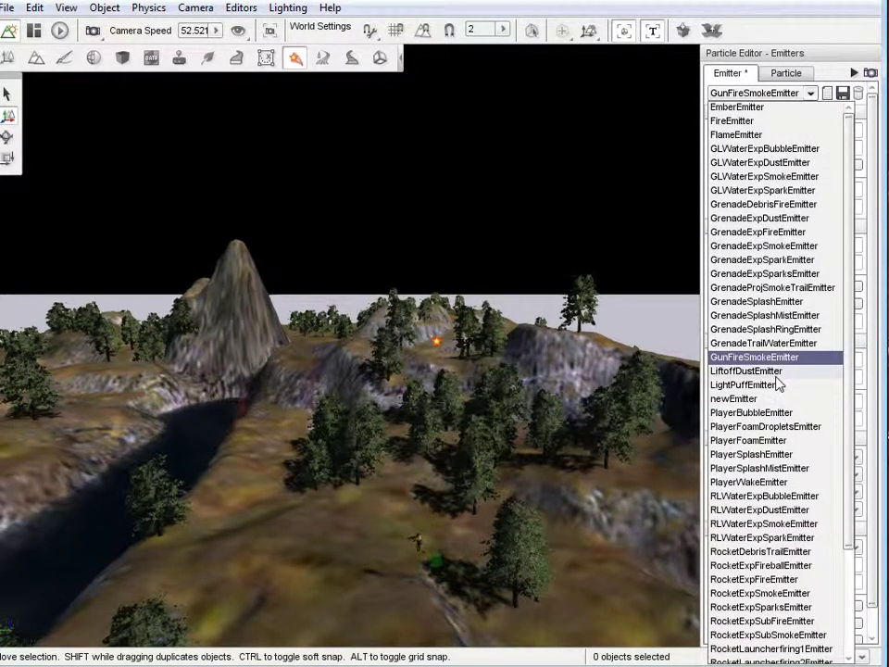
scroll(777, 384, down, 3)
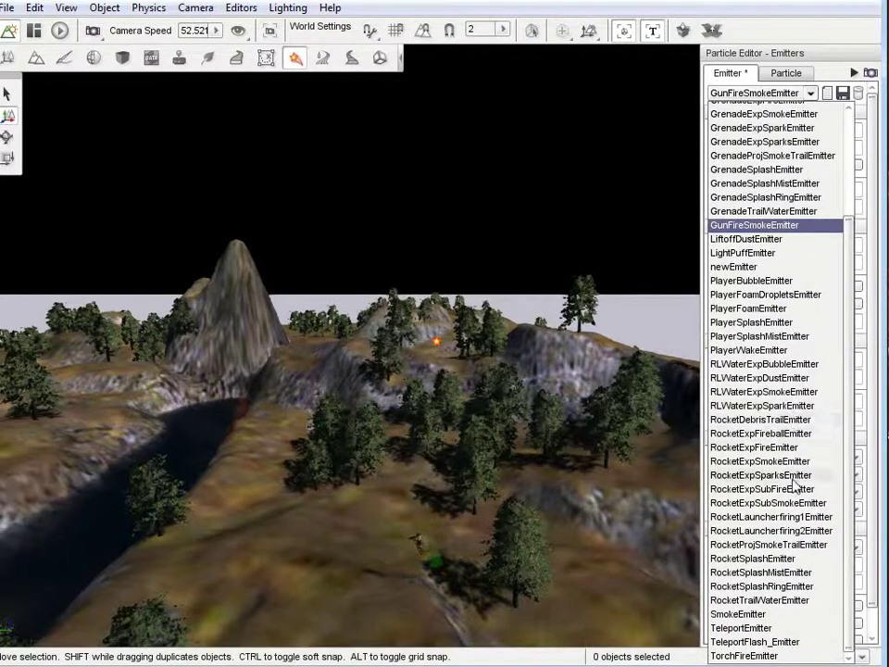
click(786, 629)
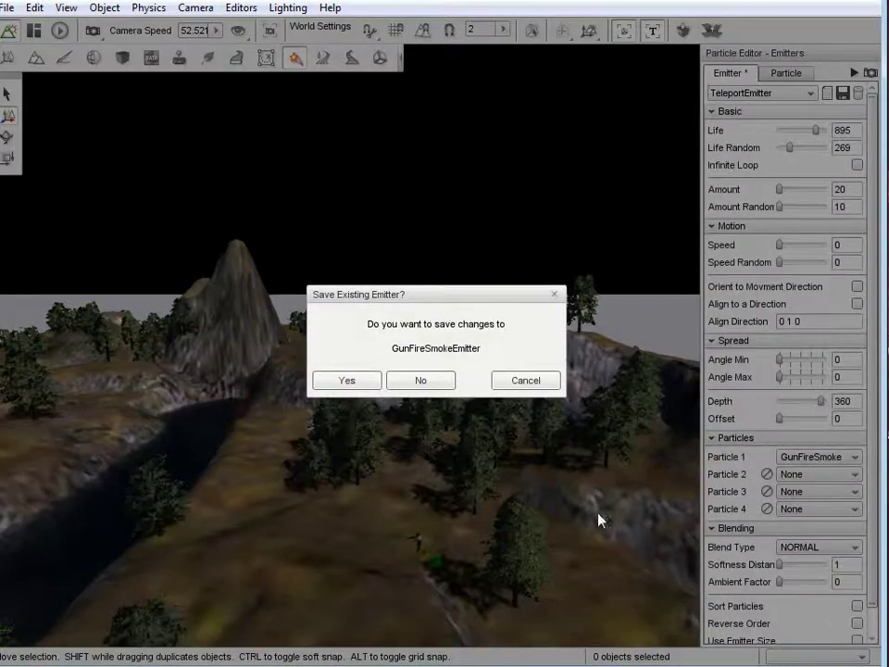
click(428, 387)
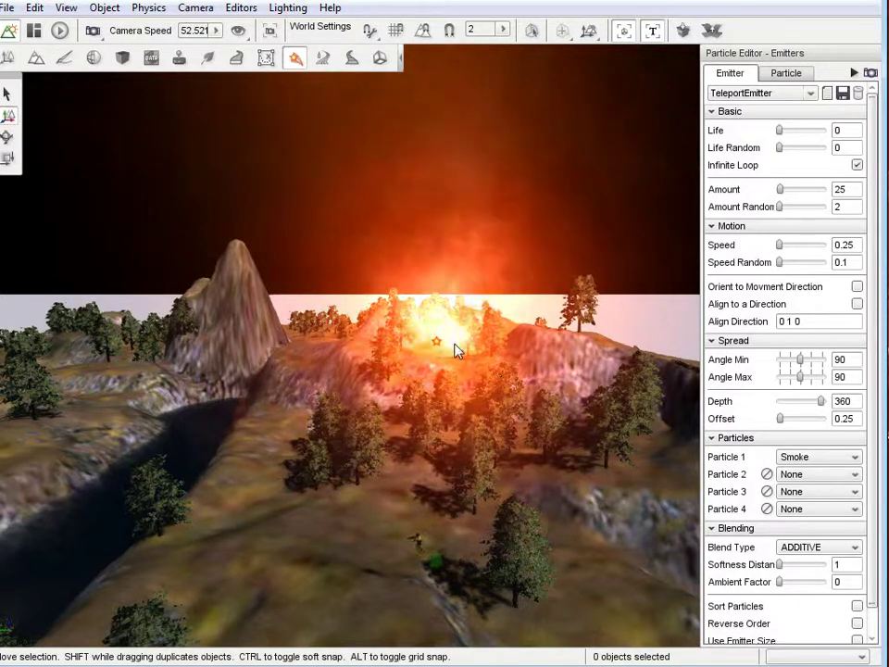
Step: Try duplicating the teleport emitter toward the mountain, and delete the resulting ParticleEmitterNode from the scene
shift+drag(361, 343, 149, 348)
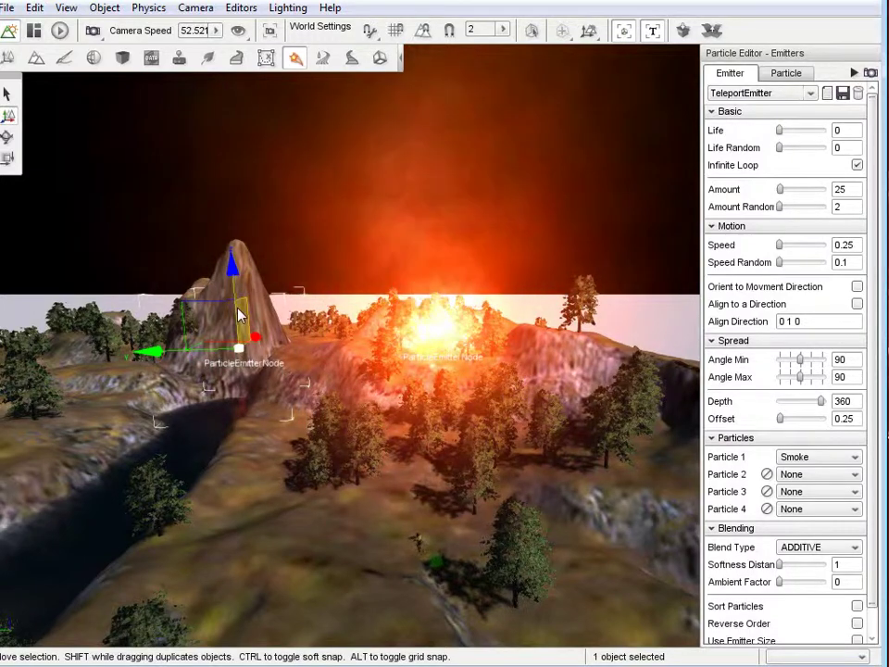
click(7, 59)
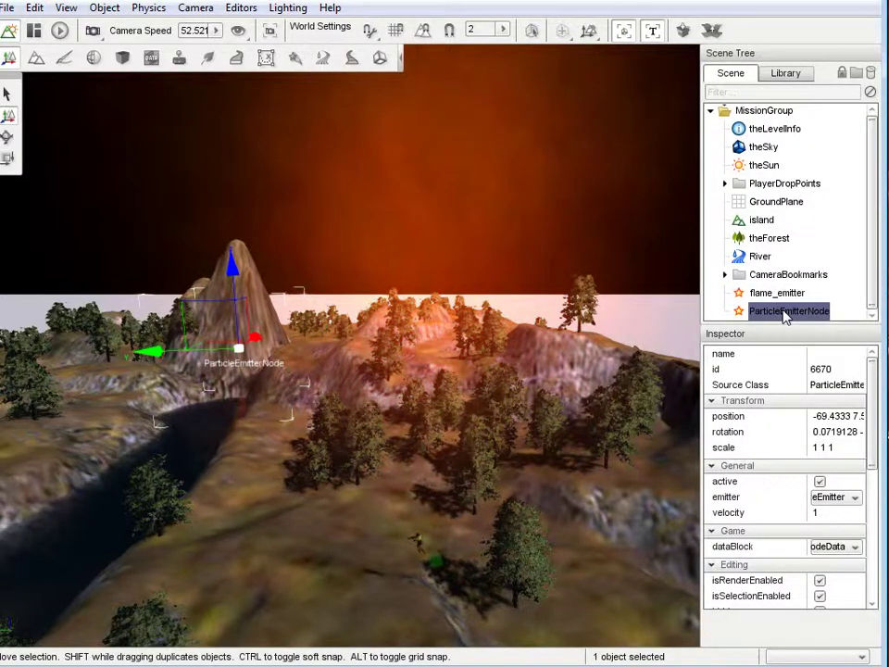
key(Delete)
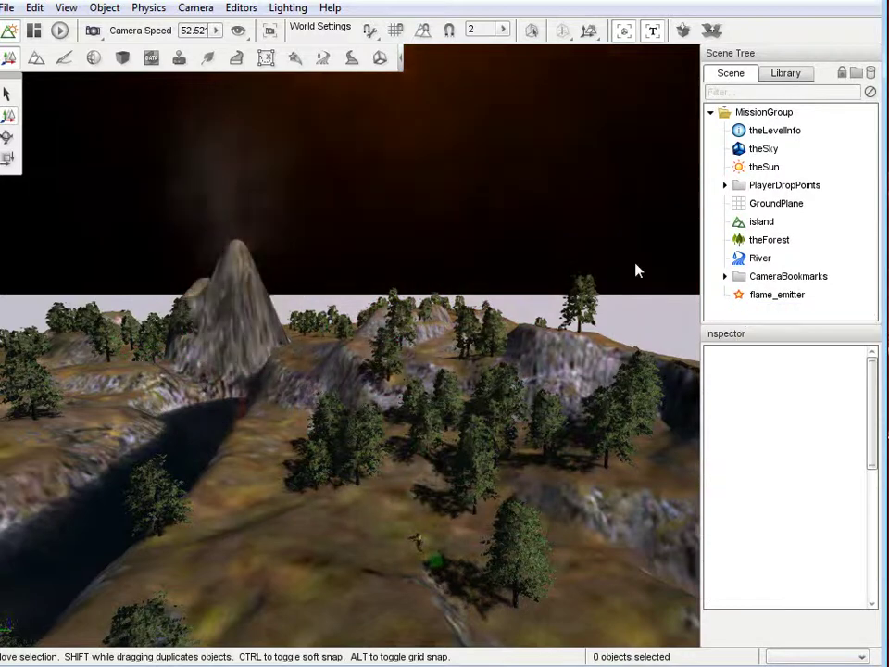
Step: Reopen the Particle Editor and place a teleport emitter at the mountain's base by shifting its node along the Y axis
click(293, 61)
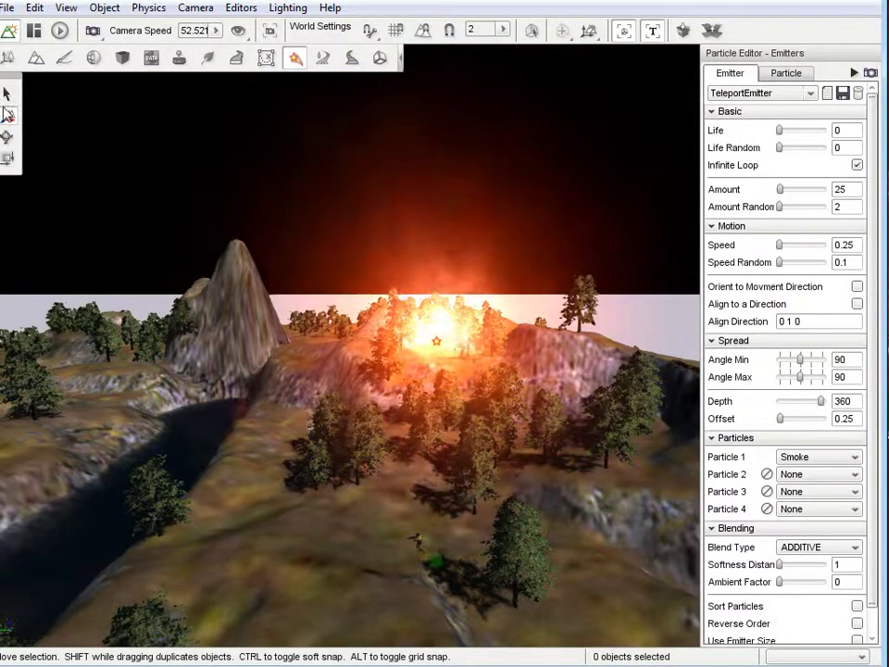
click(436, 352)
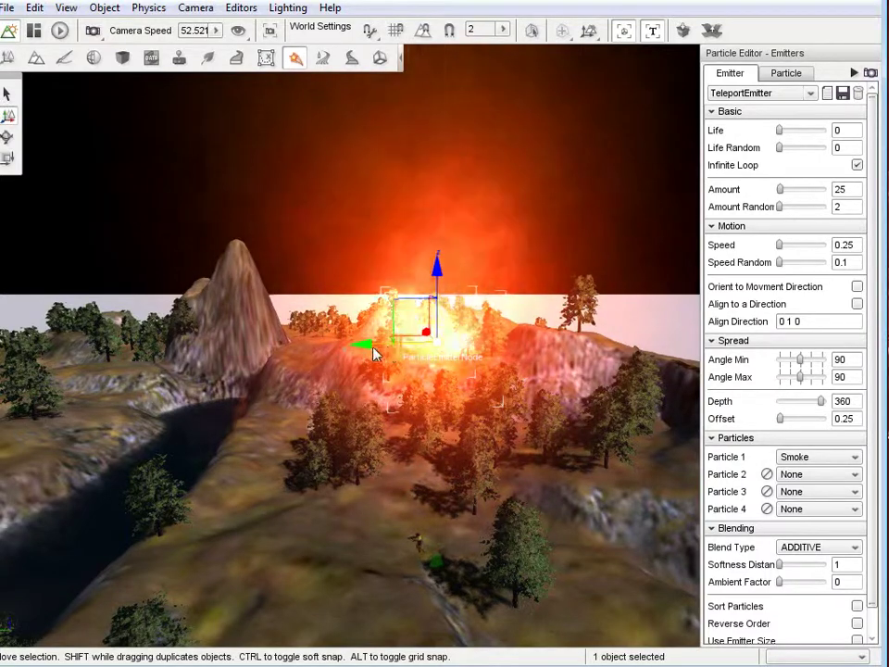
drag(375, 353, 154, 354)
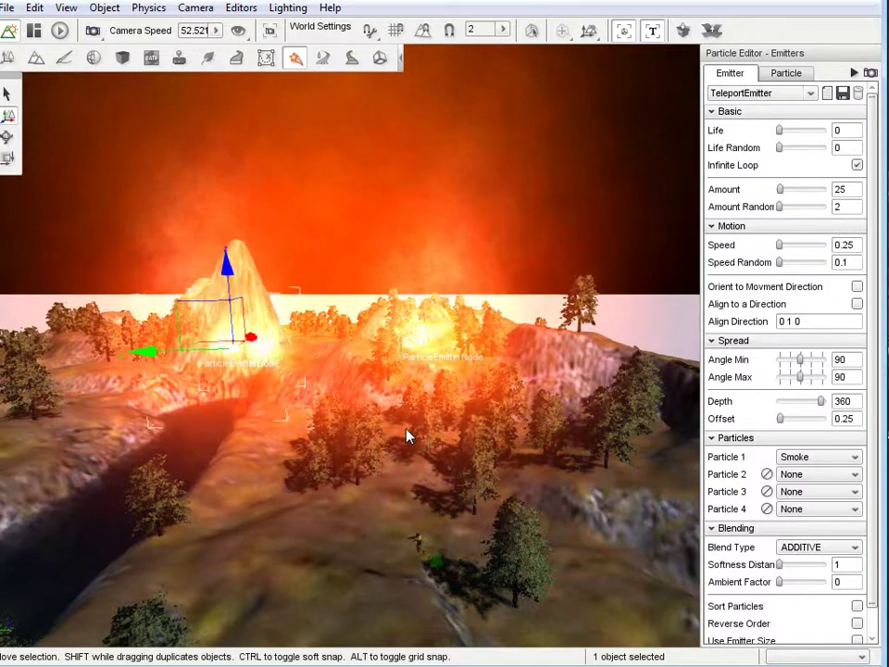
click(446, 341)
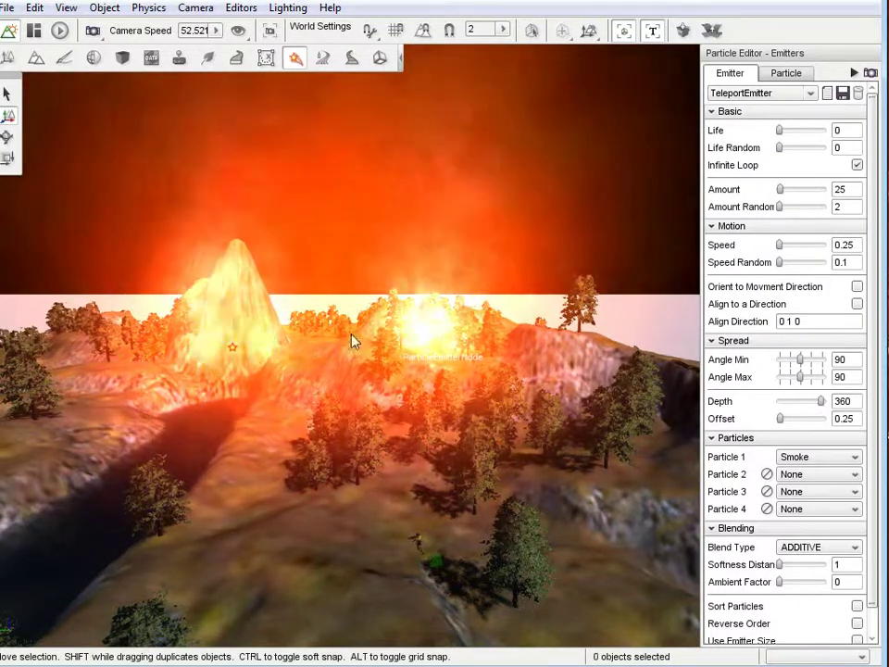
Step: Name the ParticleEmitterNode at the mountain's base teleport_emitter in the scene tree
click(234, 349)
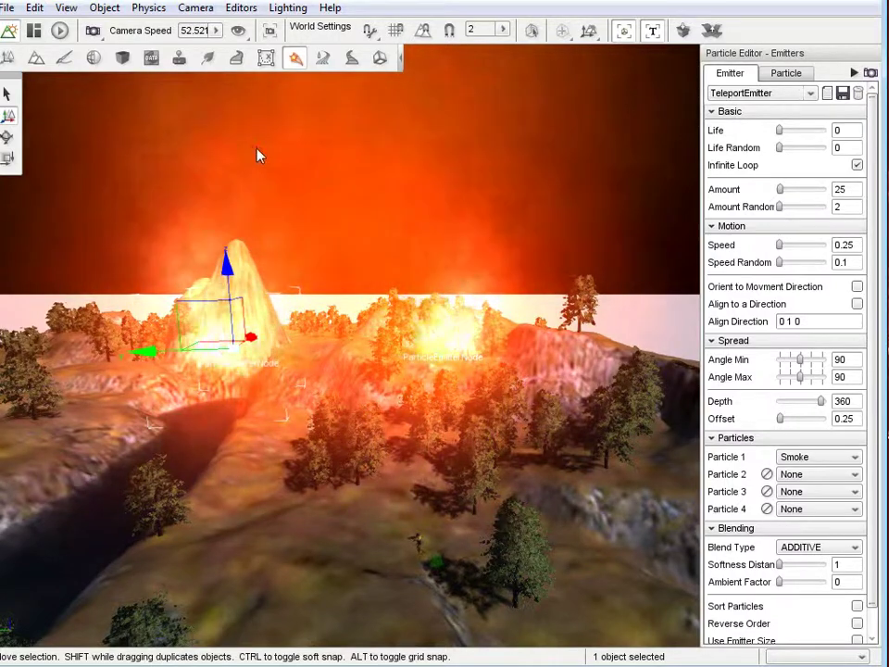
click(8, 57)
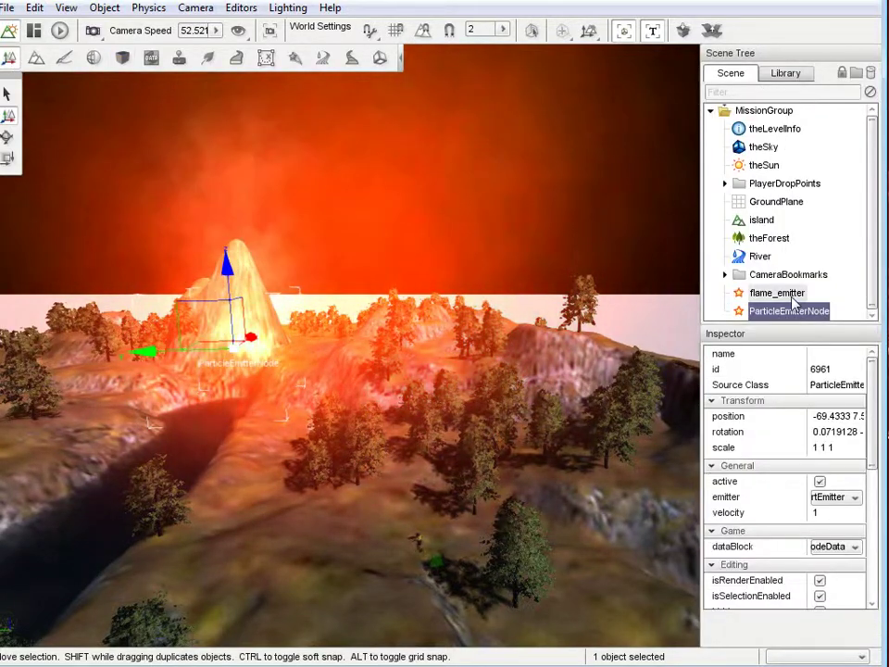
click(790, 313)
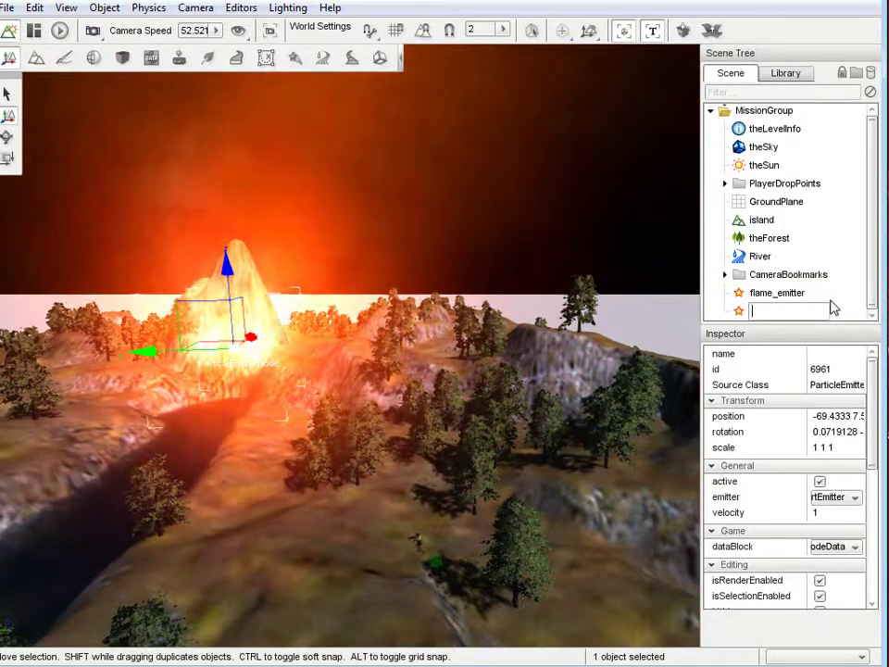
text(telepoe)
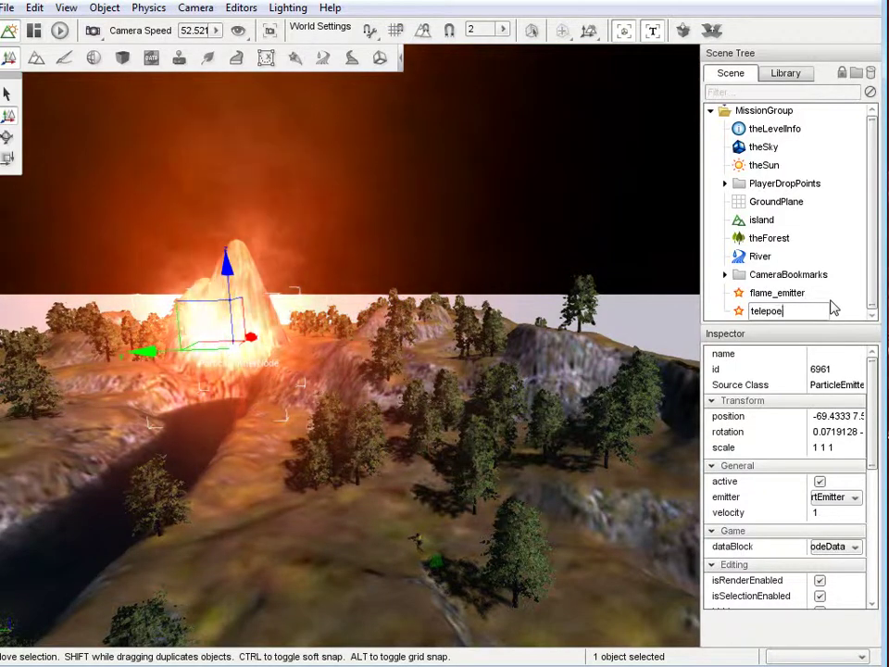
key(BackSpace)
text(rt_emitter)
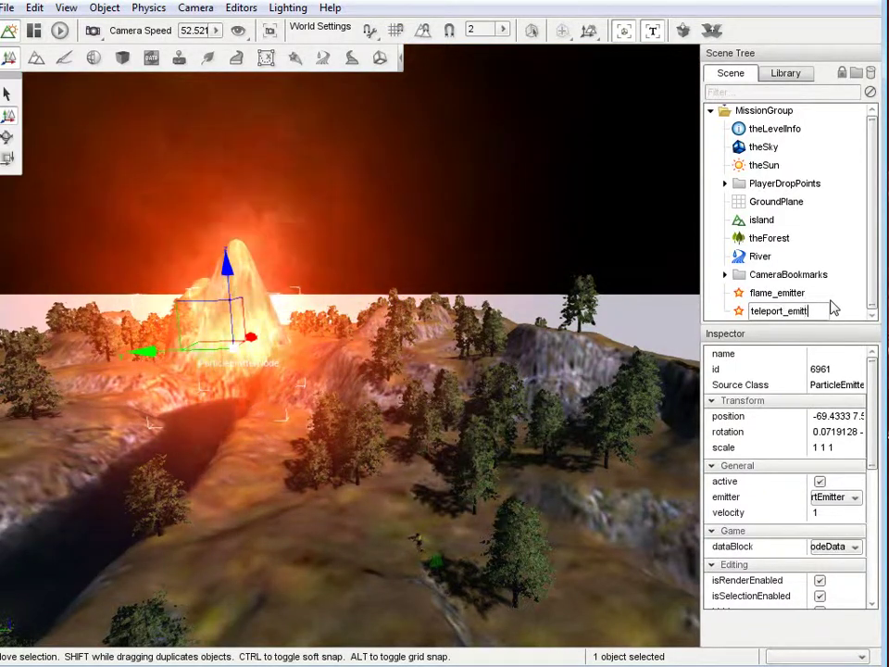
key(Return)
click(387, 466)
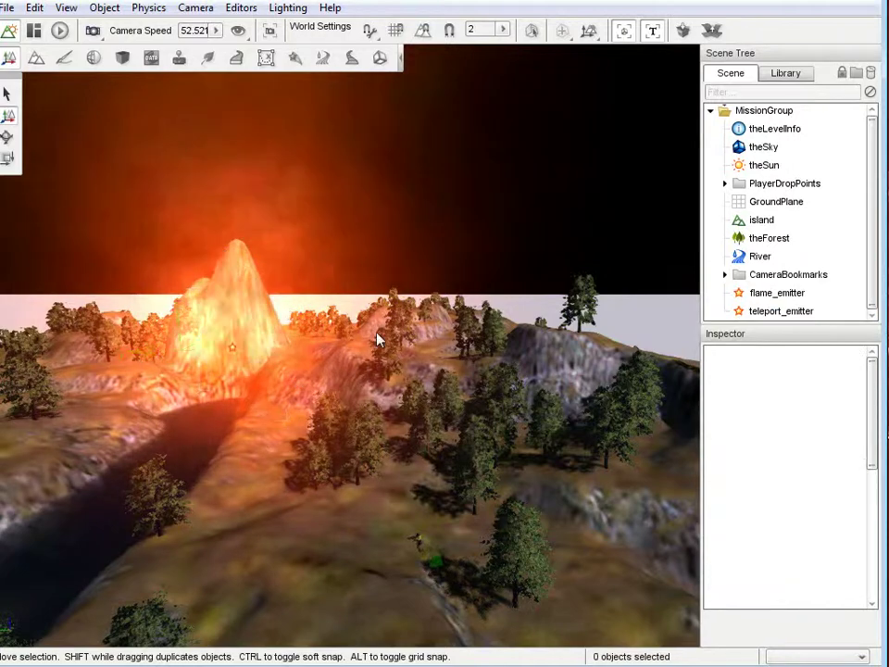
Step: Move the teleport_emitter node away from the mountain to an X position of about -55
click(233, 350)
drag(233, 274, 622, 618)
key(s)
key(a)
key(d)
key(d)
right_drag(625, 632, 439, 331)
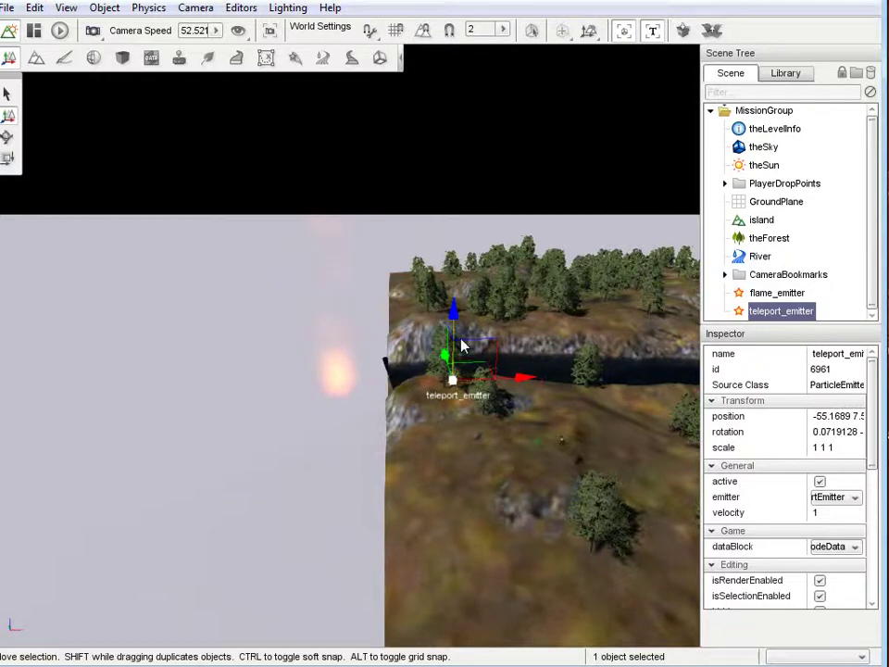
mouse_move(460, 419)
mouse_down()
mouse_move(471, 448)
mouse_move(470, 430)
mouse_up()
right_drag(548, 533, 437, 324)
key(w)
key(a)
Step: Play the level with the 1st Person Camera, walk around to examine the emitter effects near the mountain, and return to the editor
click(144, 107)
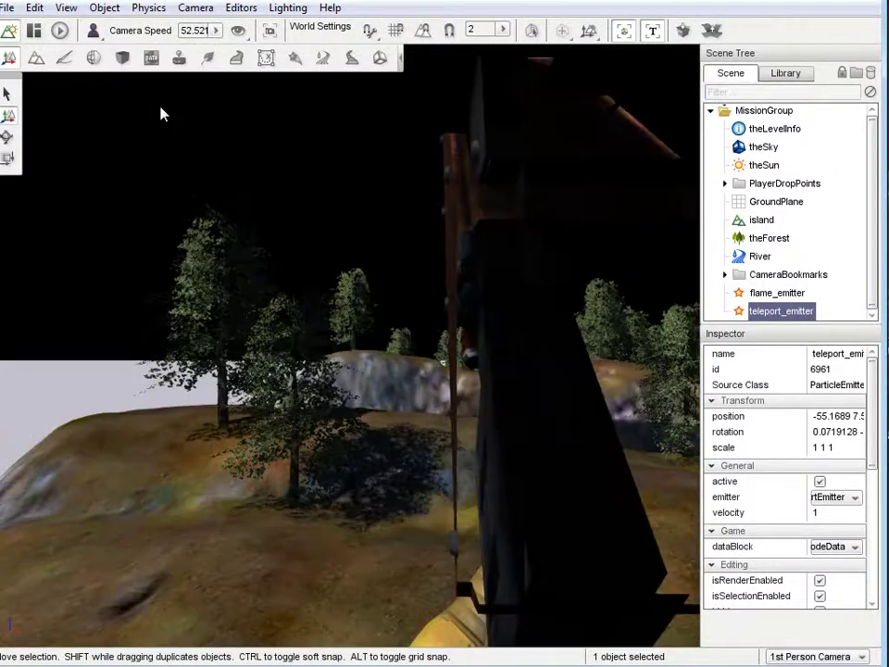
key(F11)
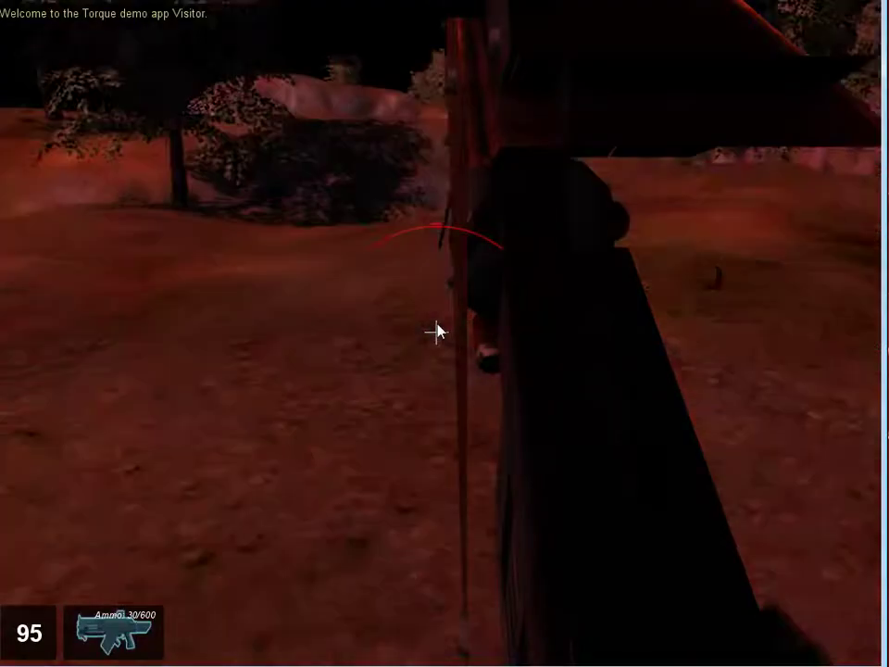
key(w)
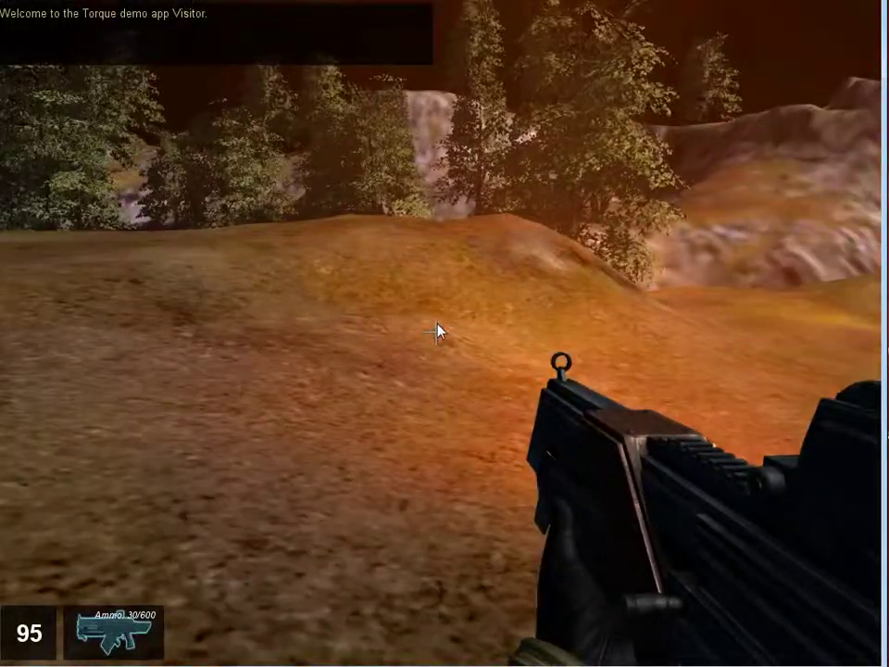
key(w)
key(shift+w)
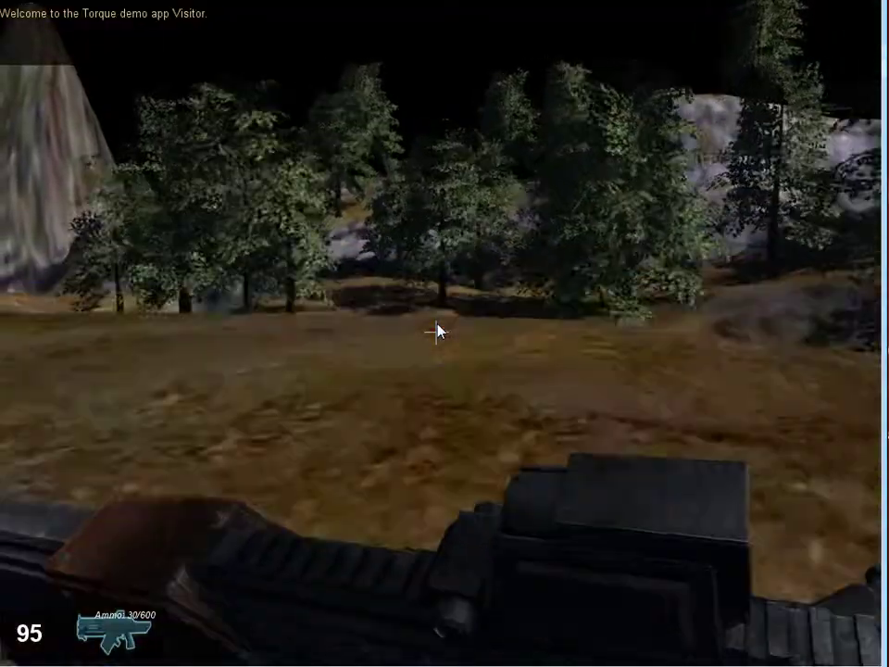
key(w)
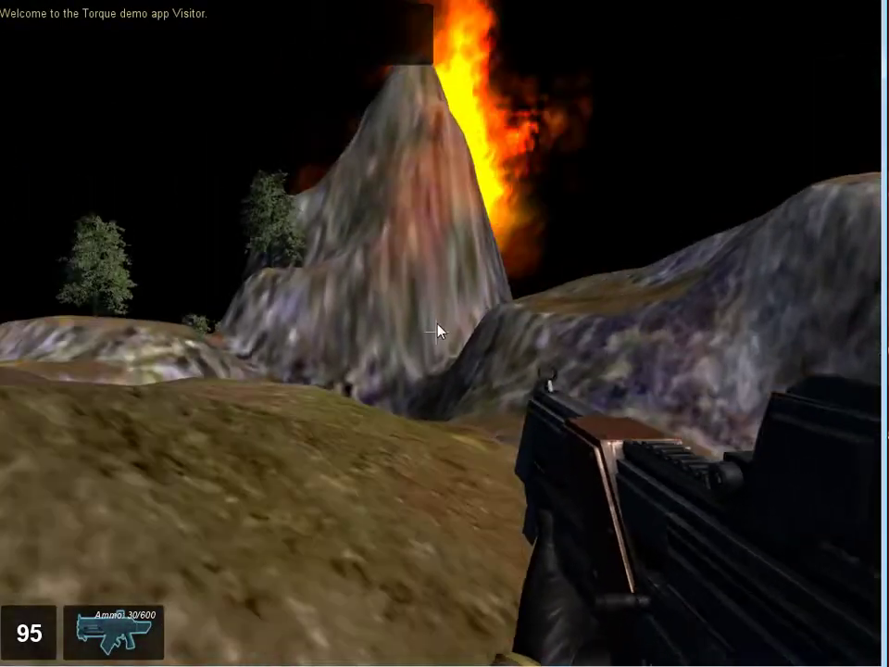
key(w)
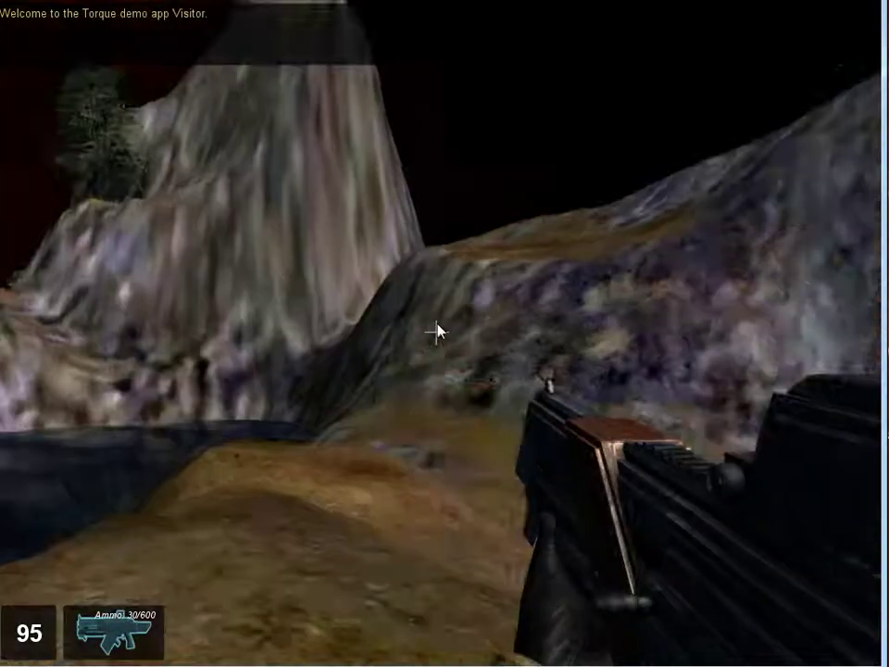
key(Right)
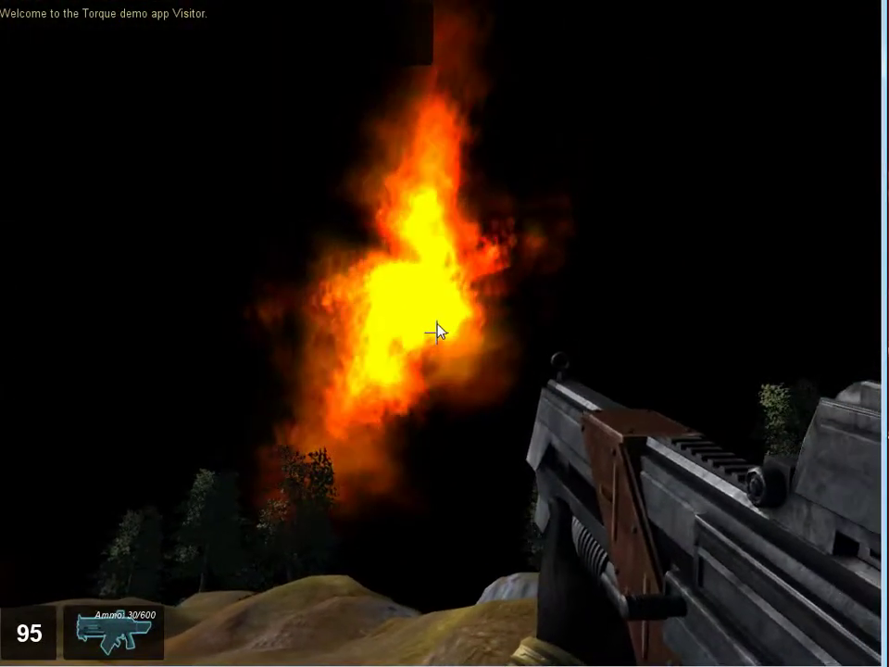
key(w)
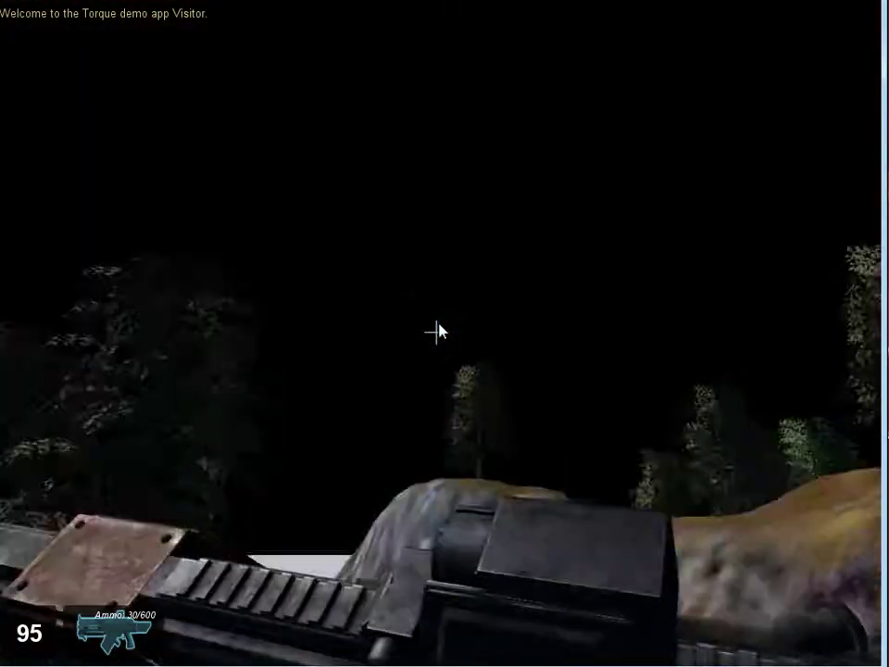
key(Right)
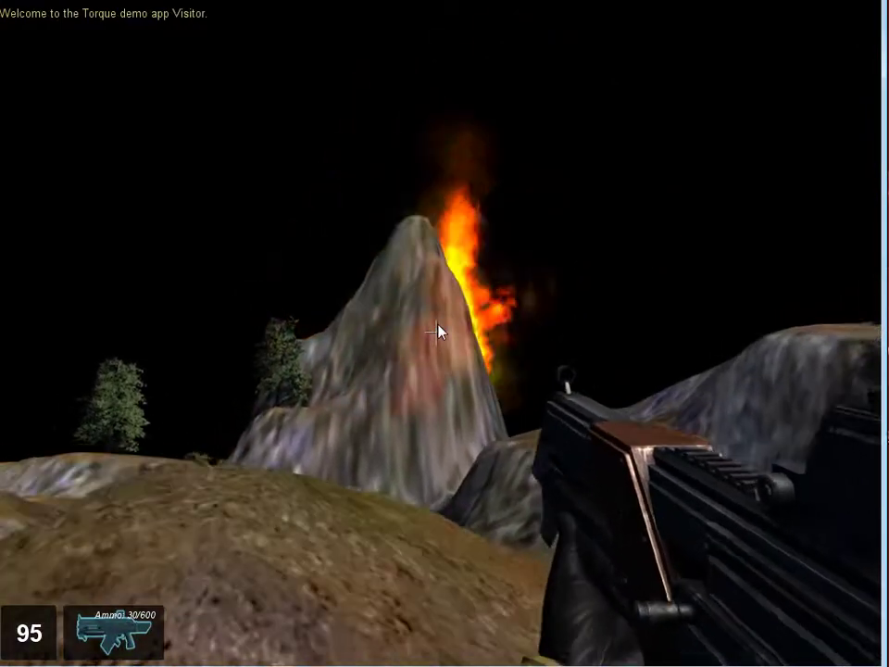
key(w)
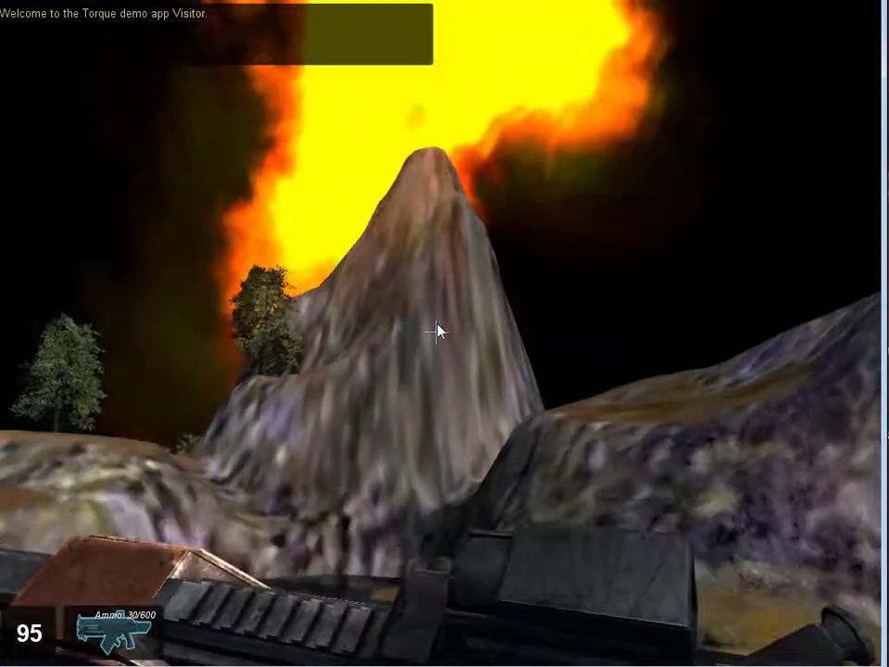
key(w)
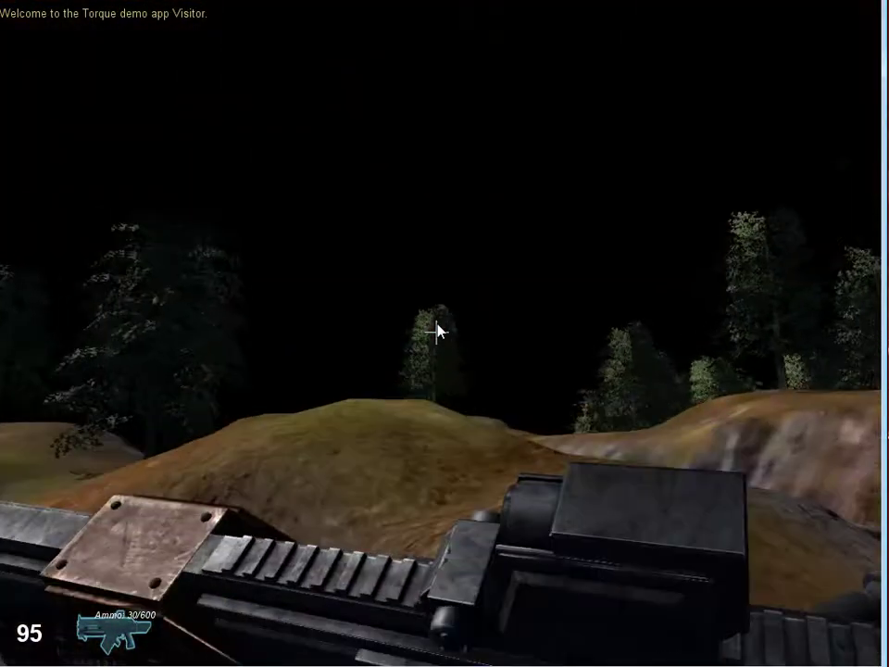
key(Right)
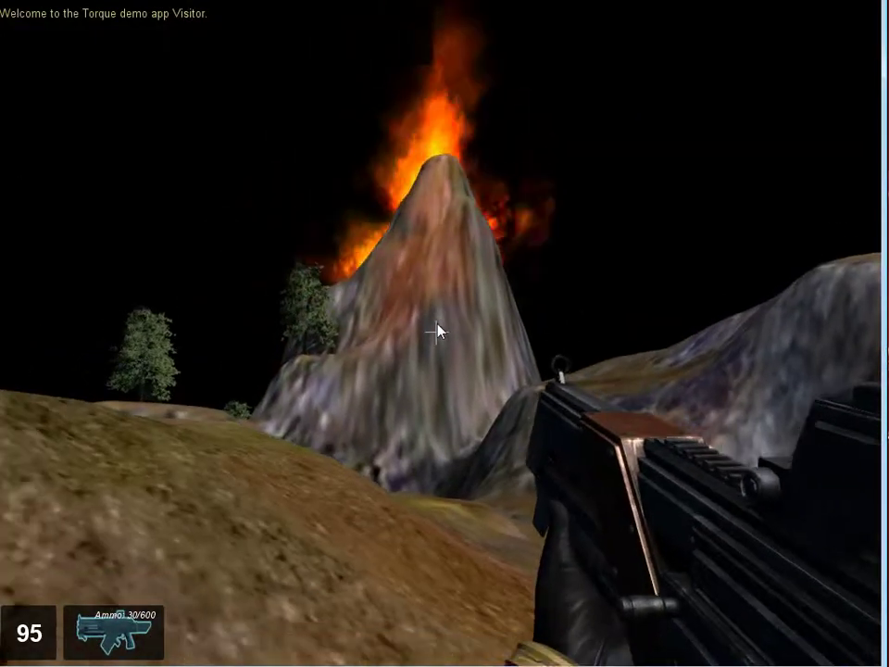
key(F11)
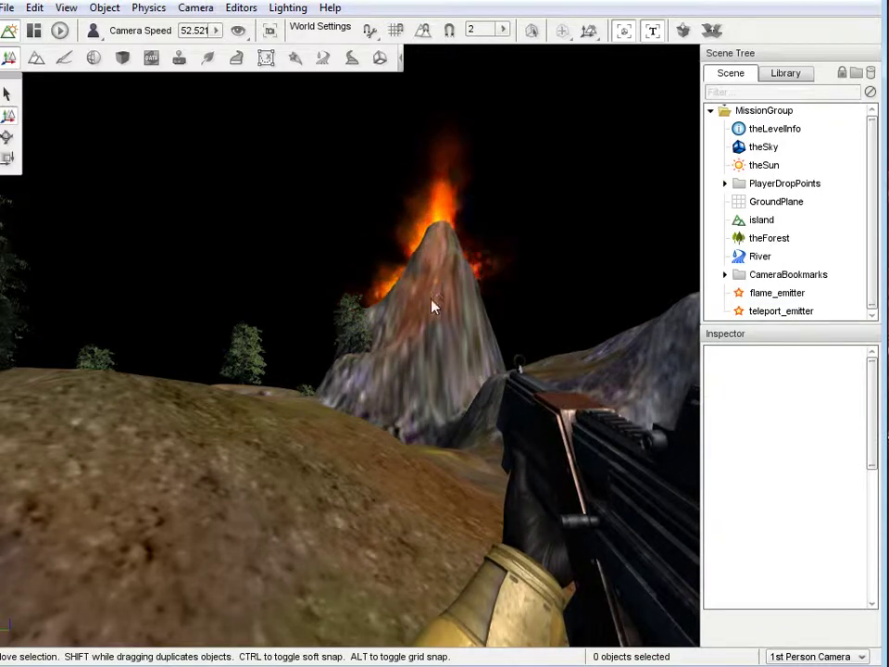
Step: Select the flame_emitter node and switch to the Standard Camera, flying toward the mountain and the flame
right_drag(408, 321, 501, 180)
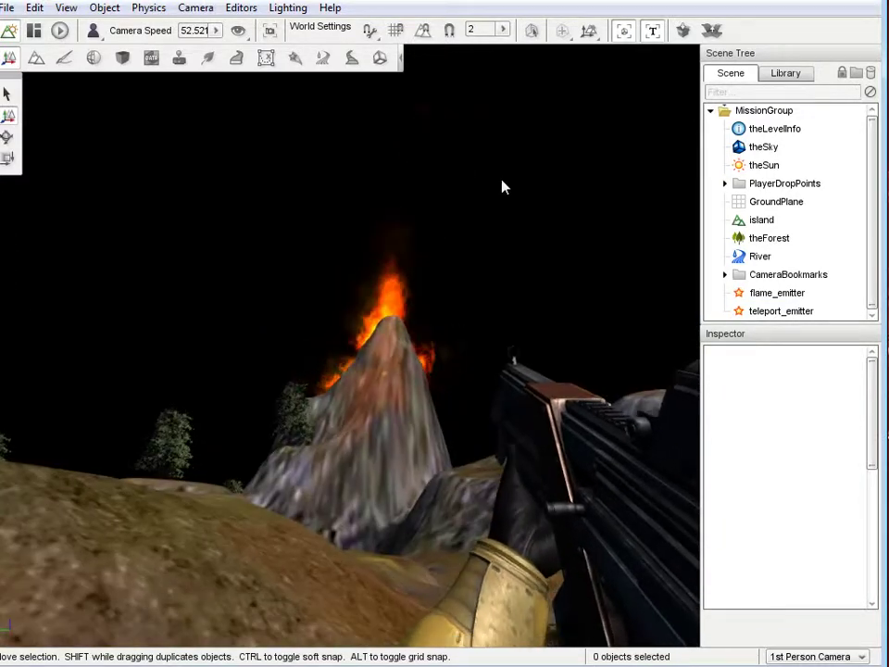
click(777, 293)
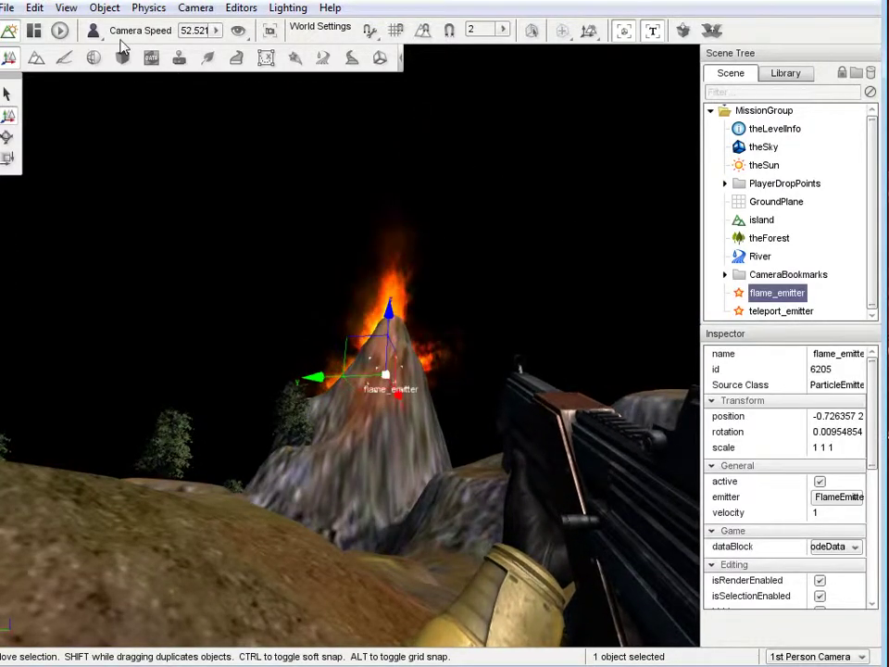
click(93, 30)
click(138, 58)
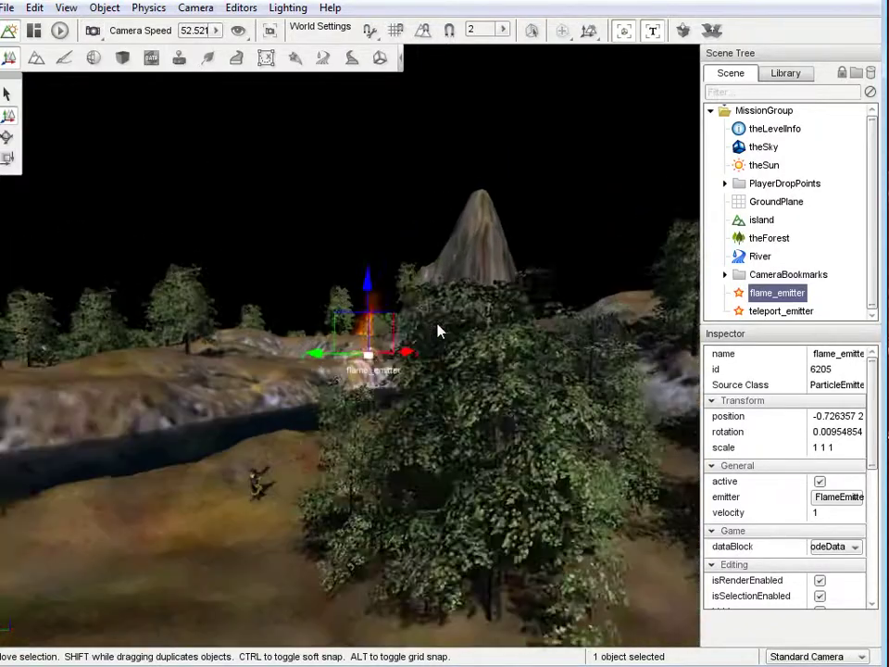
key(w)
right_drag(439, 332, 438, 332)
key(d)
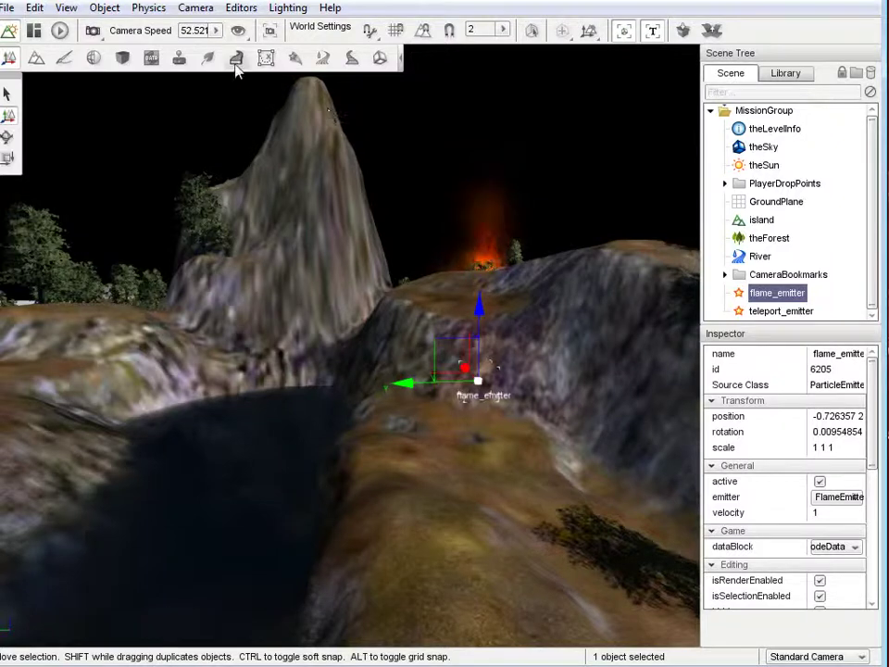
right_drag(299, 120, 438, 330)
Step: Open the Particle Editor and load FlameEmitter in place of TeleportEmitter
click(296, 63)
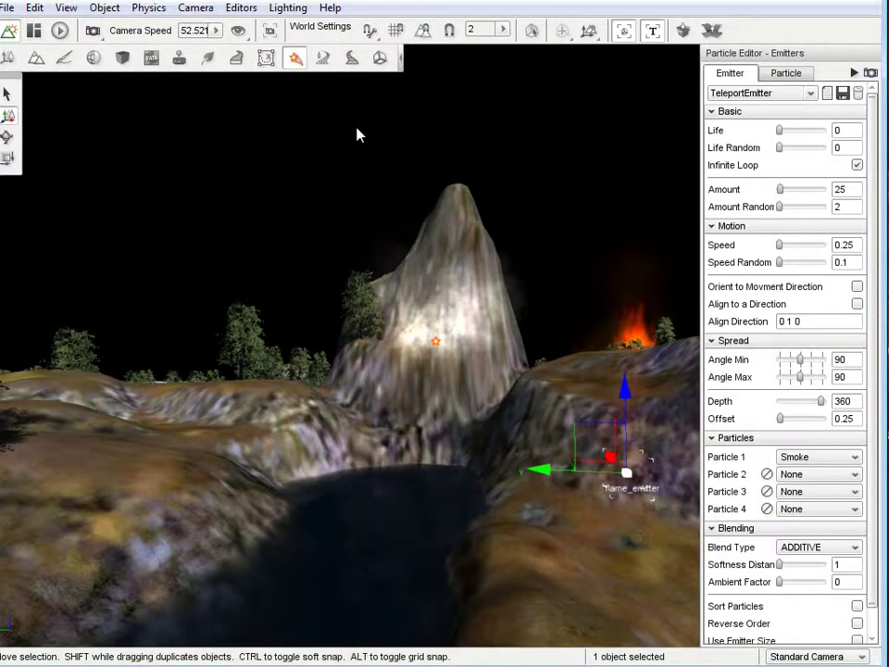
right_drag(592, 210, 439, 329)
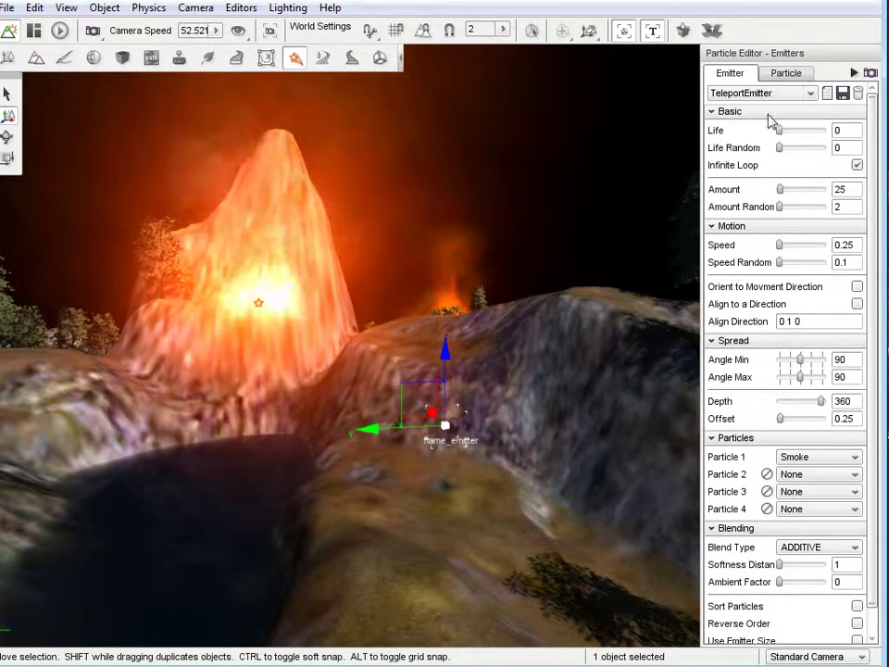
click(811, 94)
scroll(782, 462, up, 3)
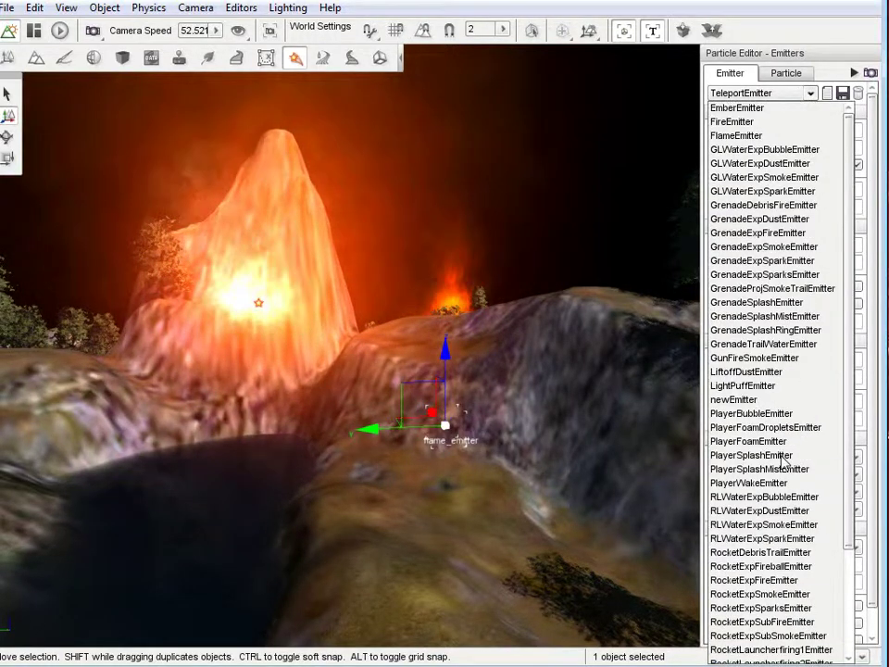
click(731, 136)
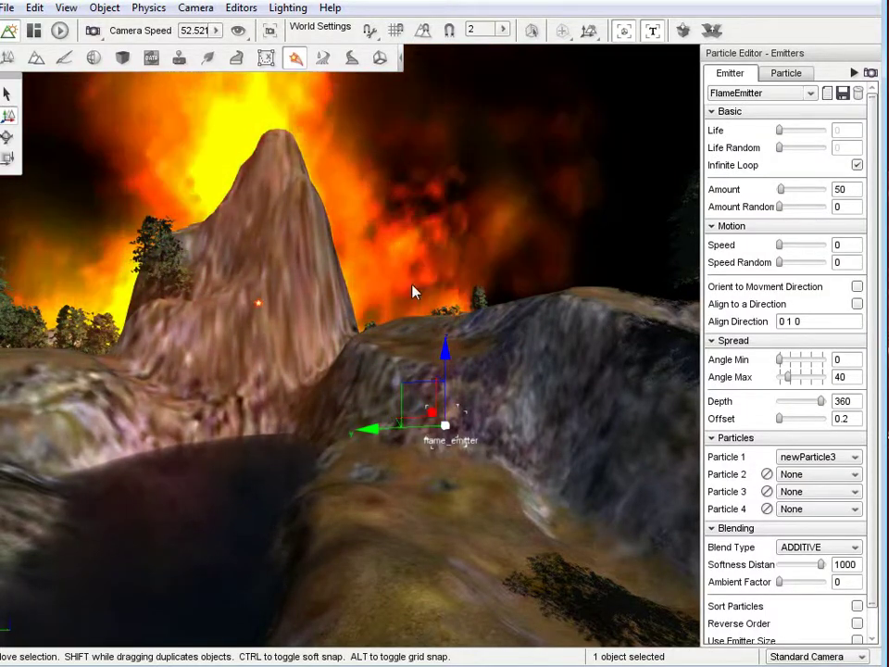
Step: Set FlameEmitter's blend type to NORMAL and save the emitter
click(43, 58)
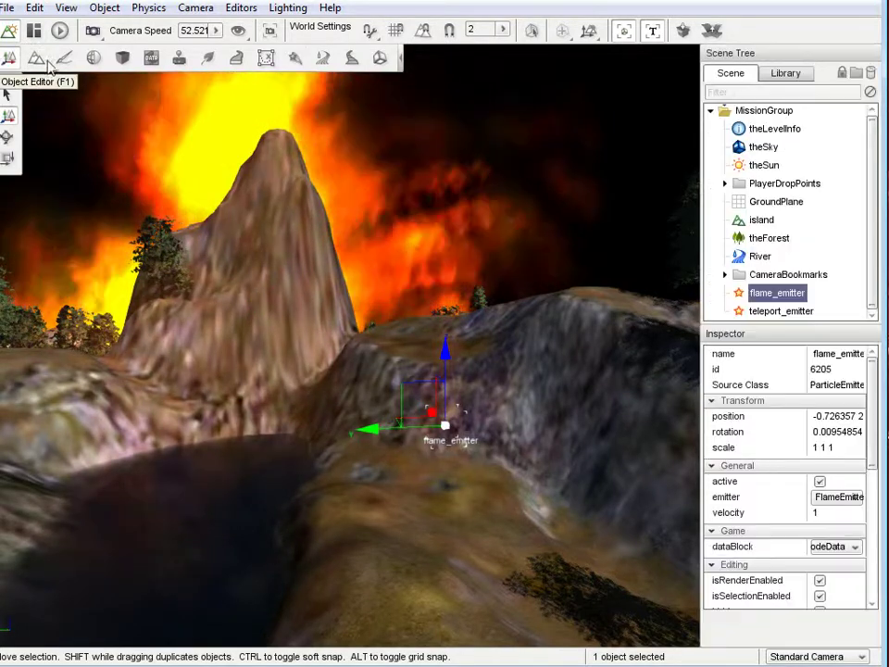
click(295, 58)
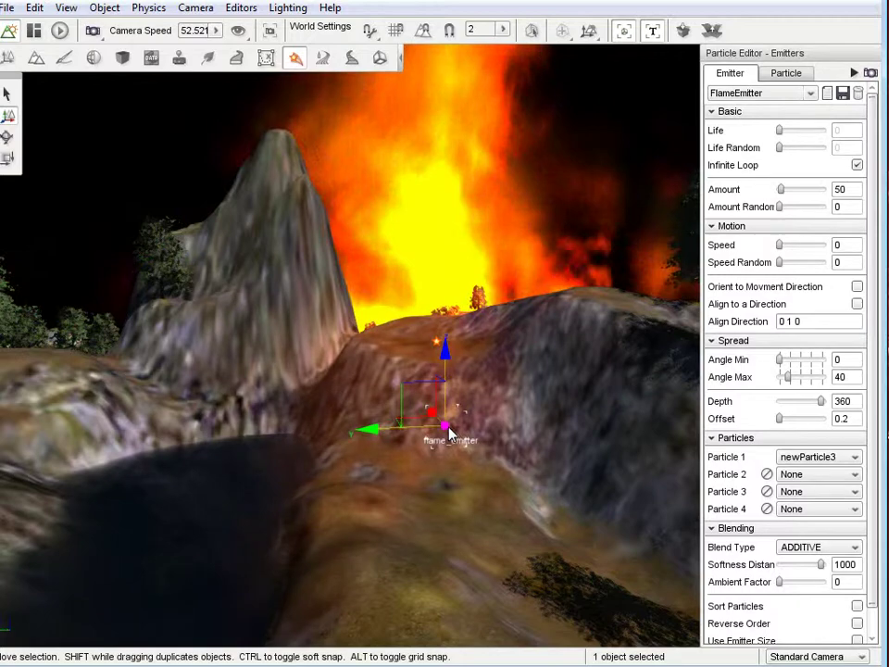
click(826, 547)
click(827, 559)
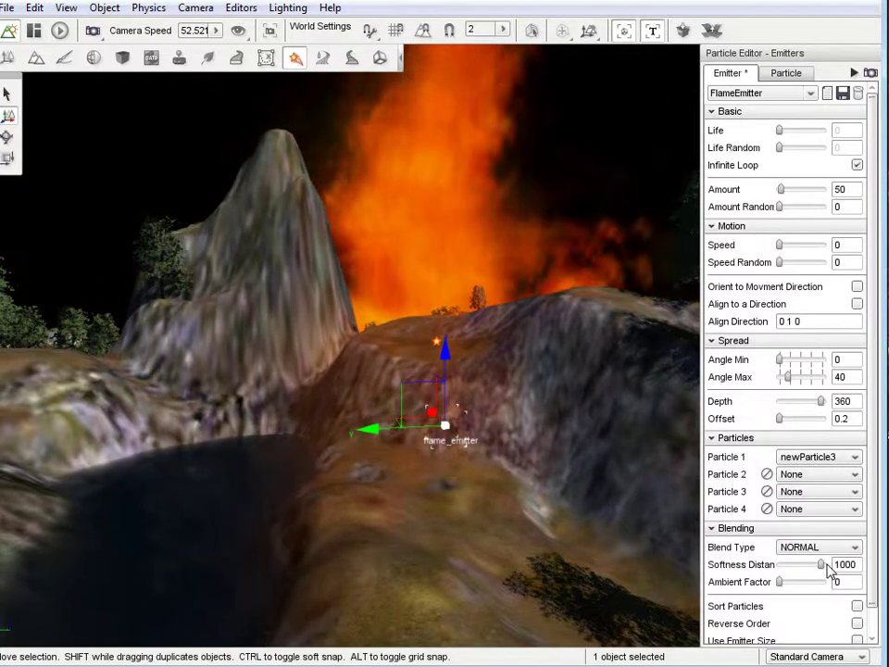
click(842, 94)
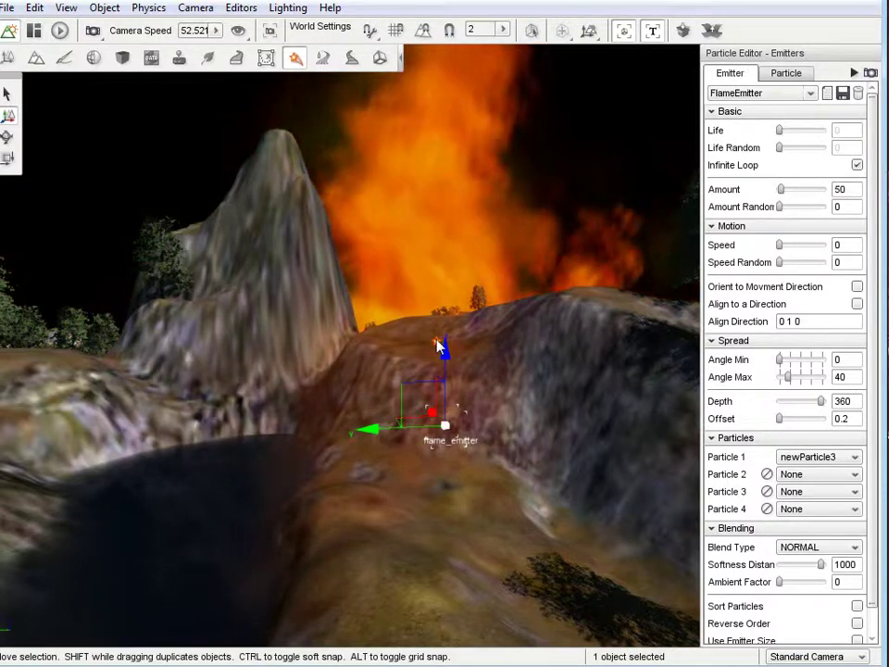
Step: Return to the Object Editor, switch to the 1st Person Camera and play the level to examine the flame
click(7, 58)
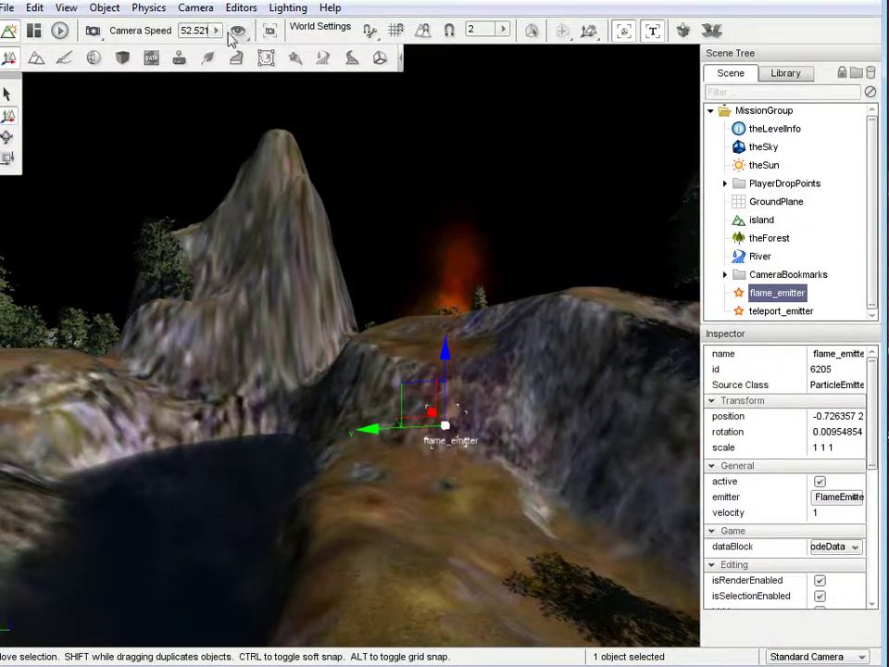
click(91, 35)
click(137, 109)
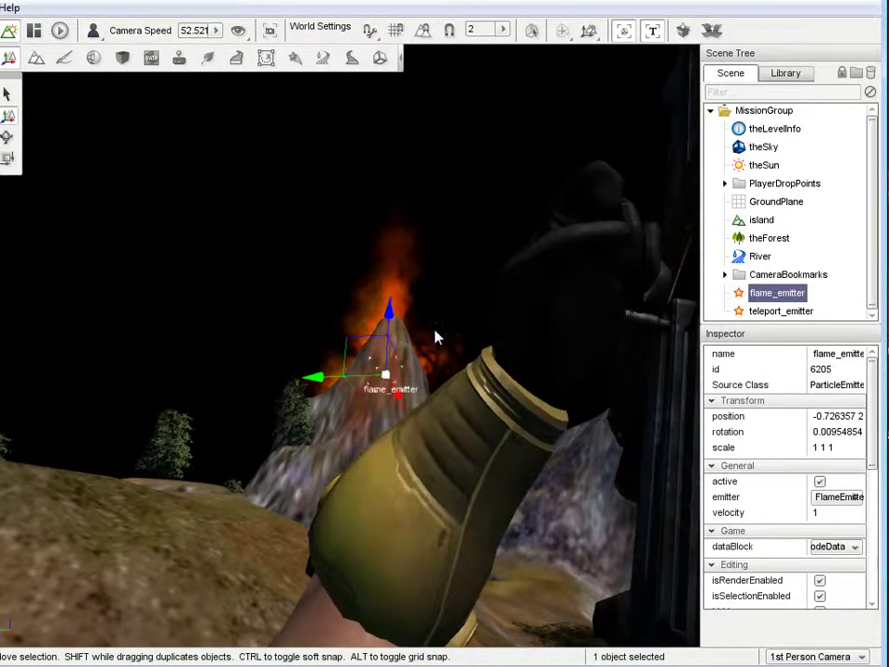
key(F11)
key(a)
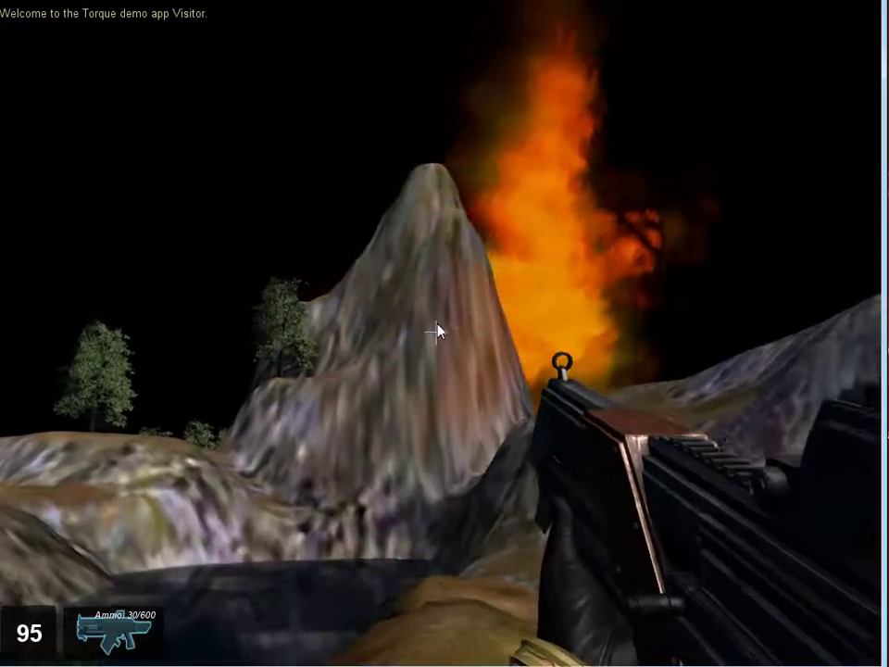
Step: Walk around in play mode to examine the flame beside the mountain from several positions, and return to the editor
key(d)
key(d)
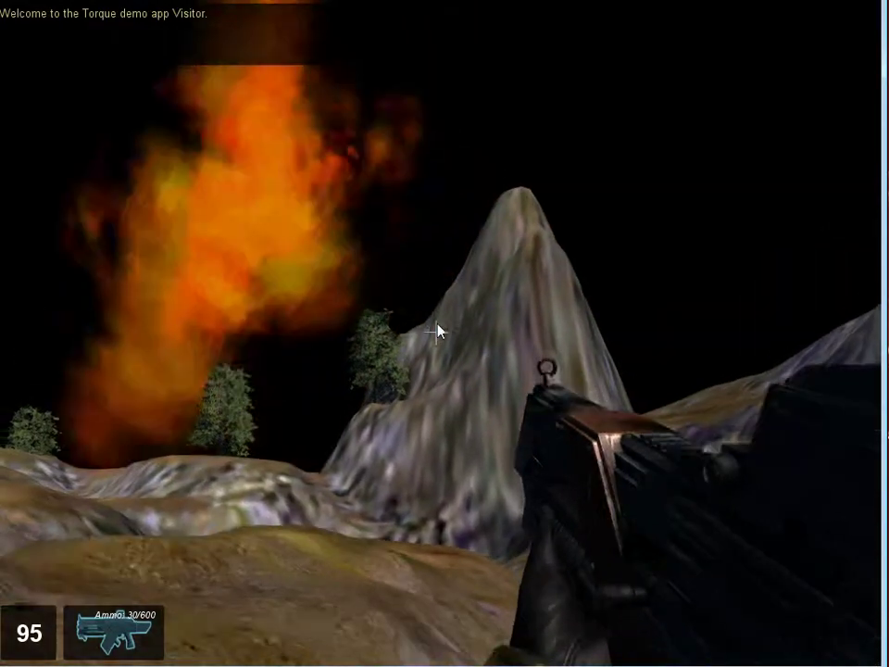
key(a)
key(w)
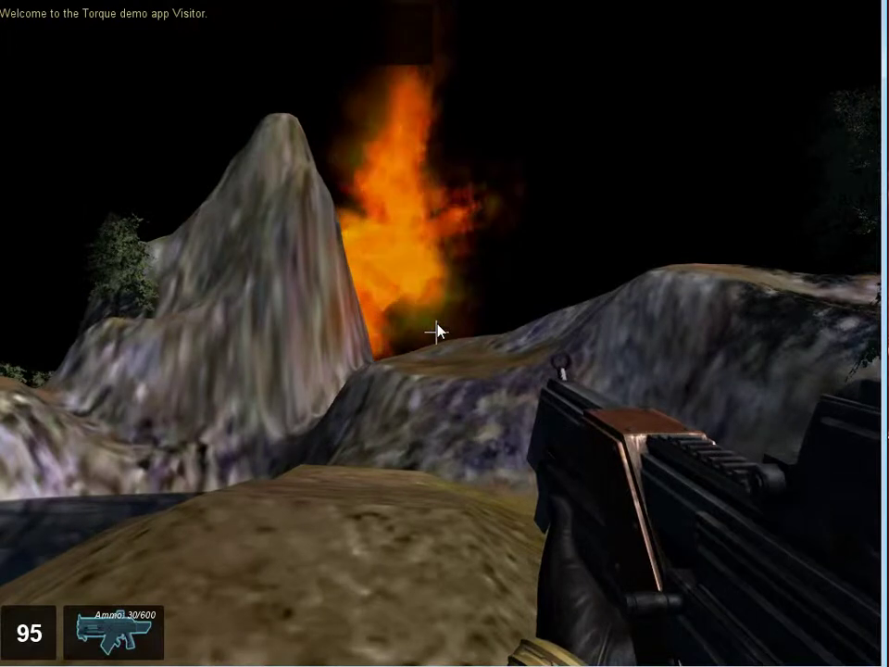
key(F11)
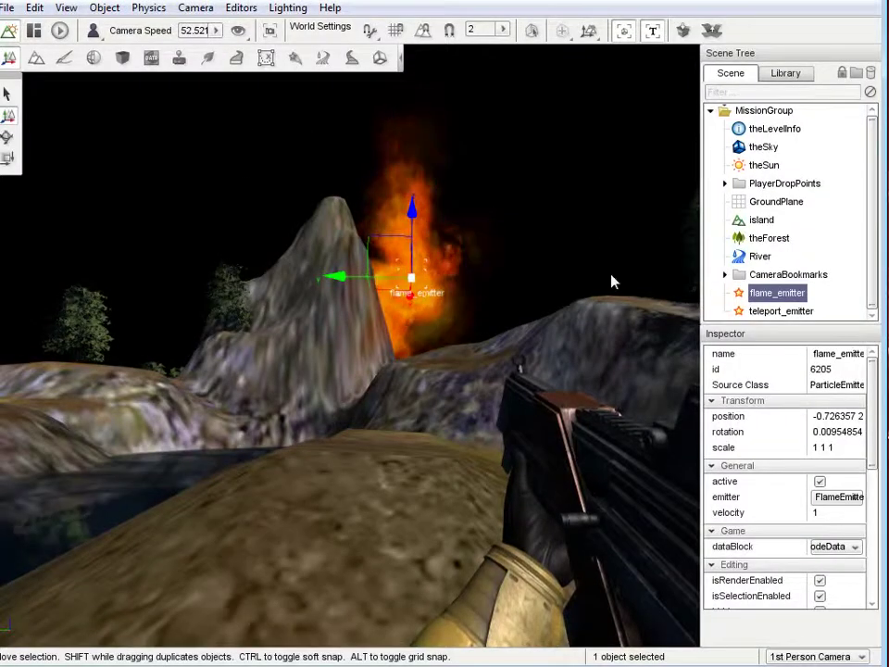
Step: Switch to the Standard Camera and delete the flame_emitter node from the scene
right_drag(542, 257, 542, 226)
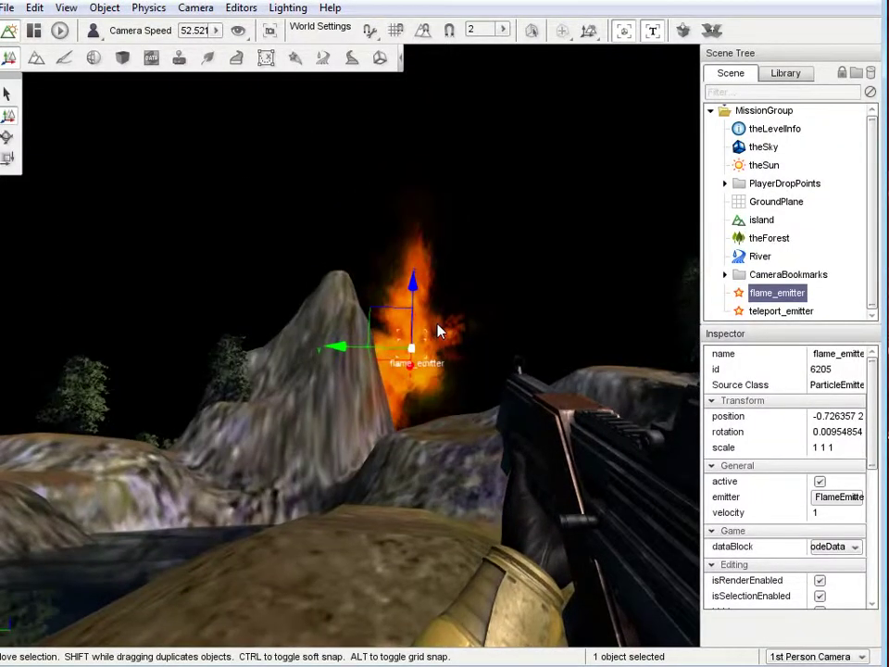
click(93, 33)
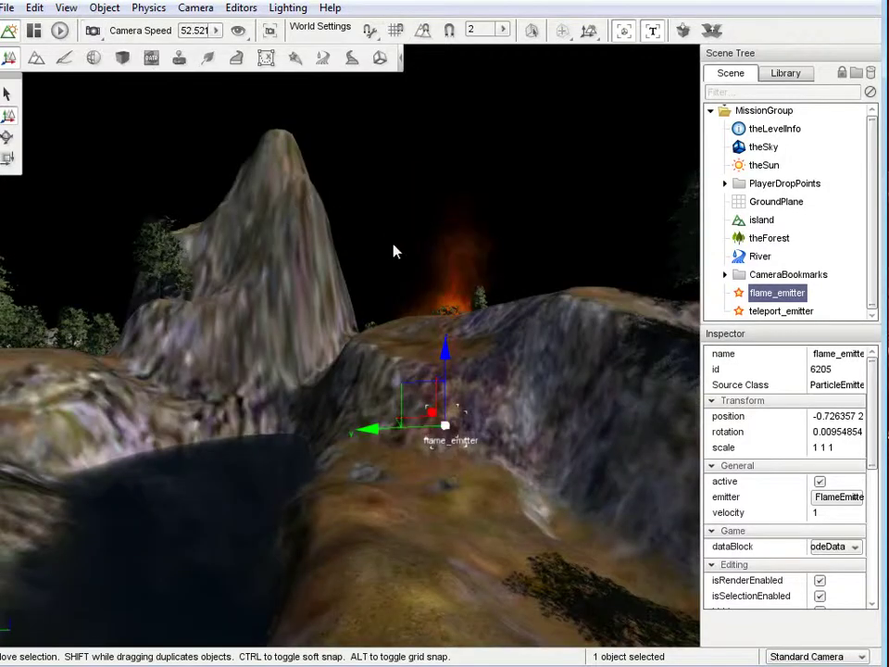
right_drag(393, 245, 318, 213)
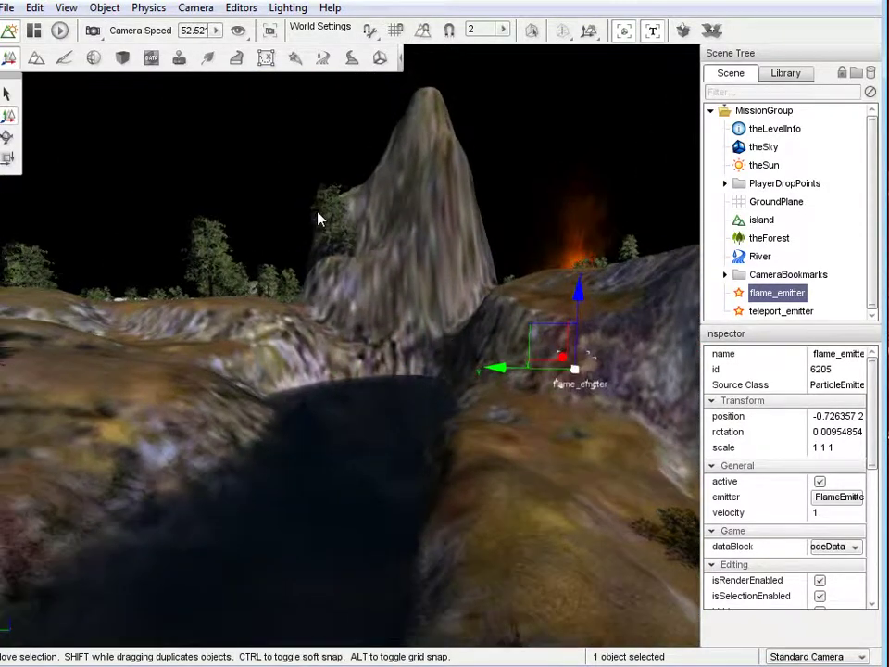
click(295, 60)
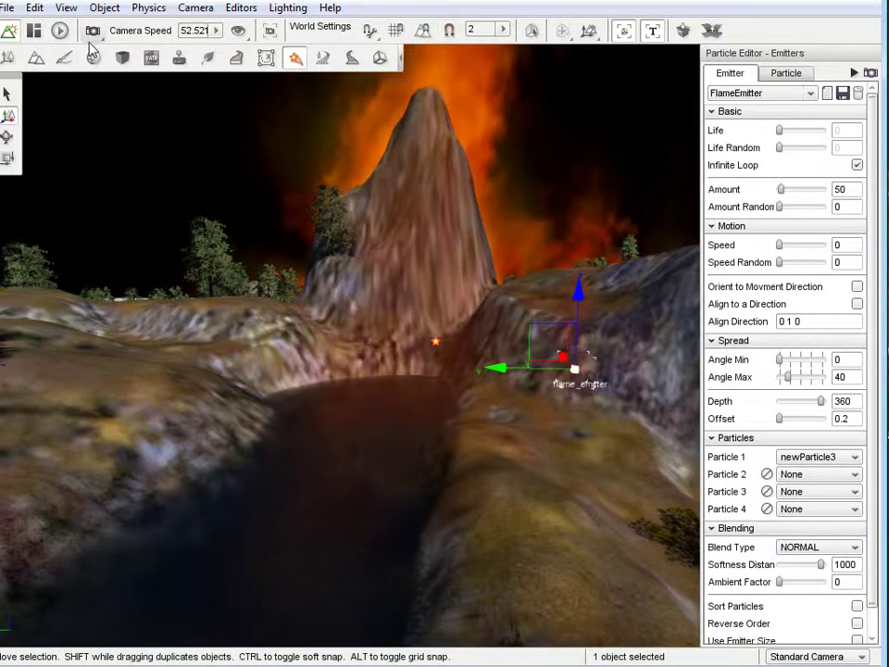
click(8, 59)
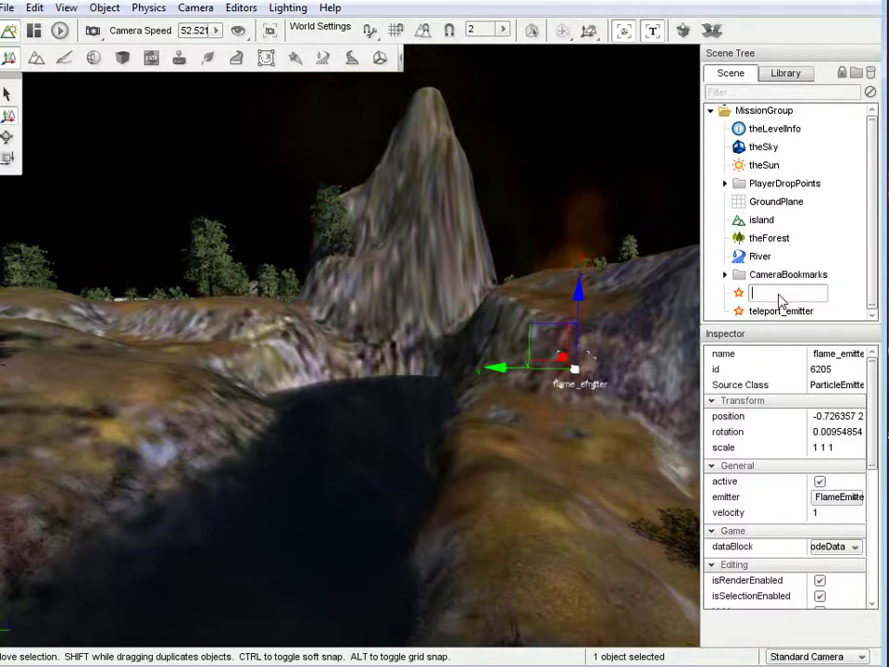
key(Delete)
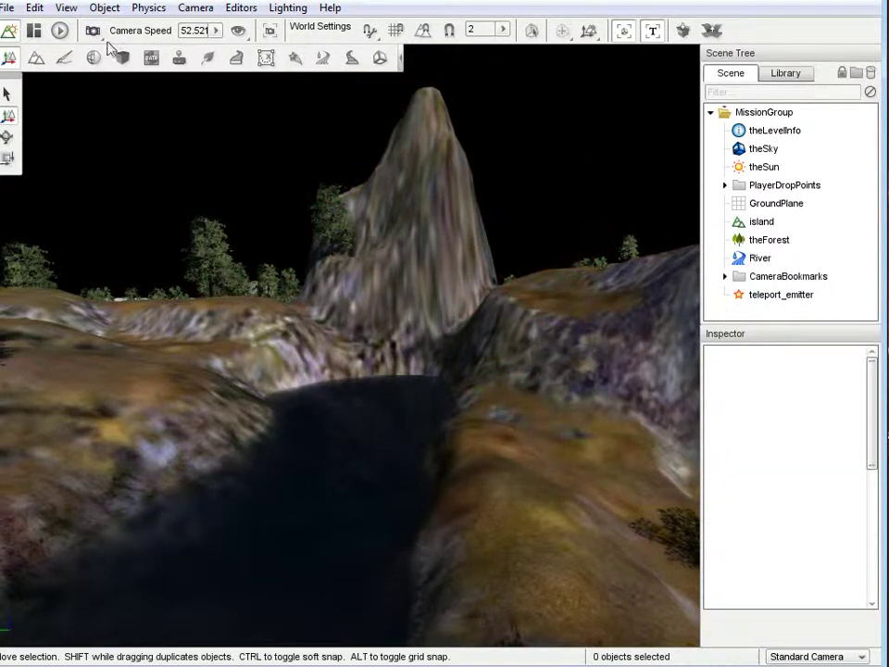
Step: Duplicate the Particle Editor's preview FlameEmitter node along its Y axis, beside the mountain, and return to the Object Editor
click(294, 61)
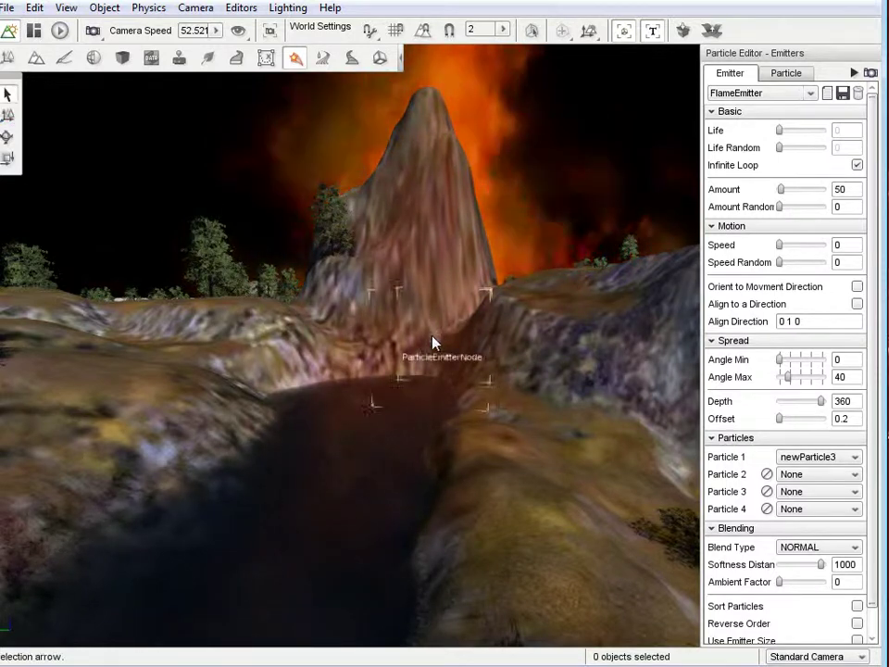
click(434, 344)
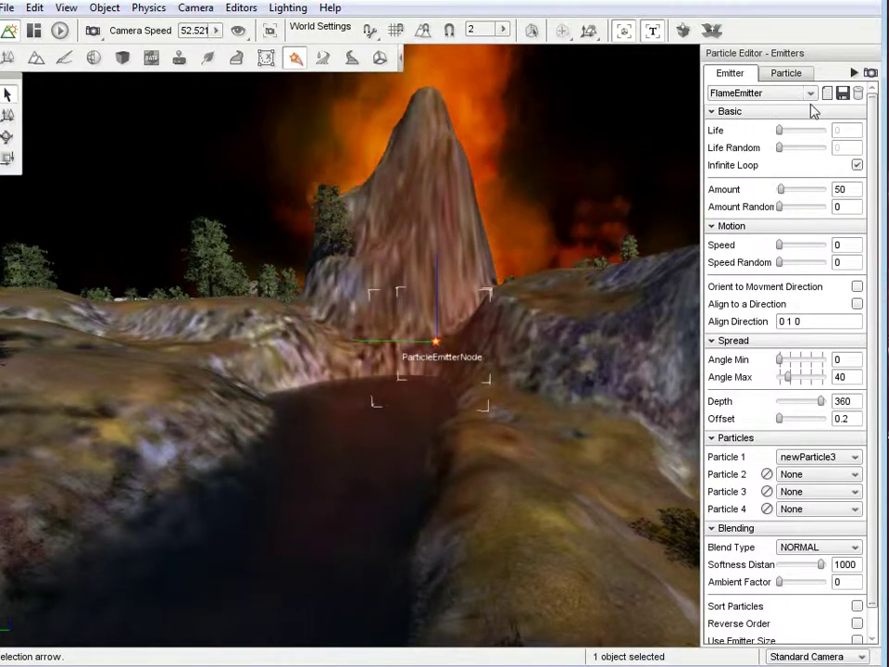
click(7, 115)
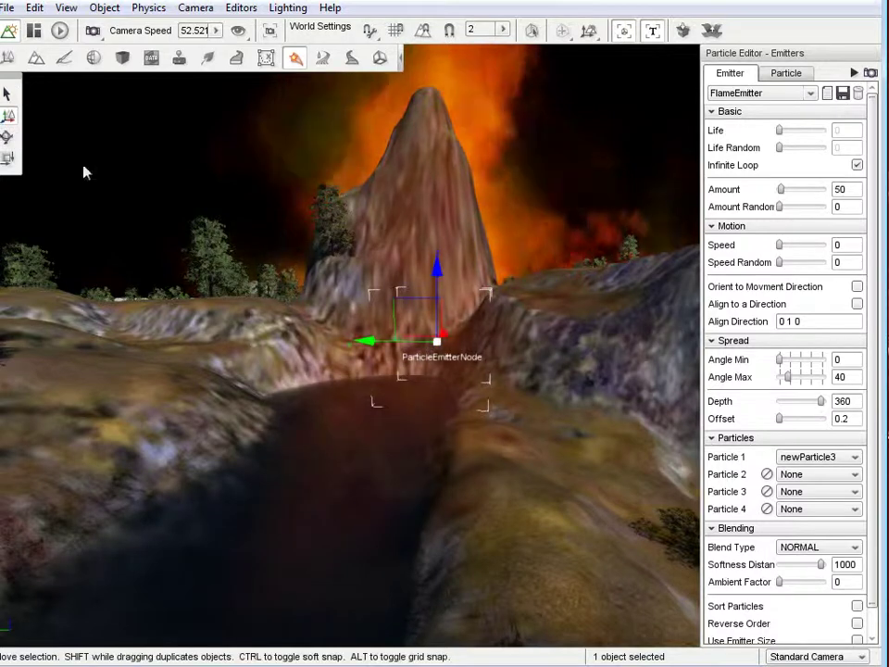
shift+drag(382, 341, 575, 351)
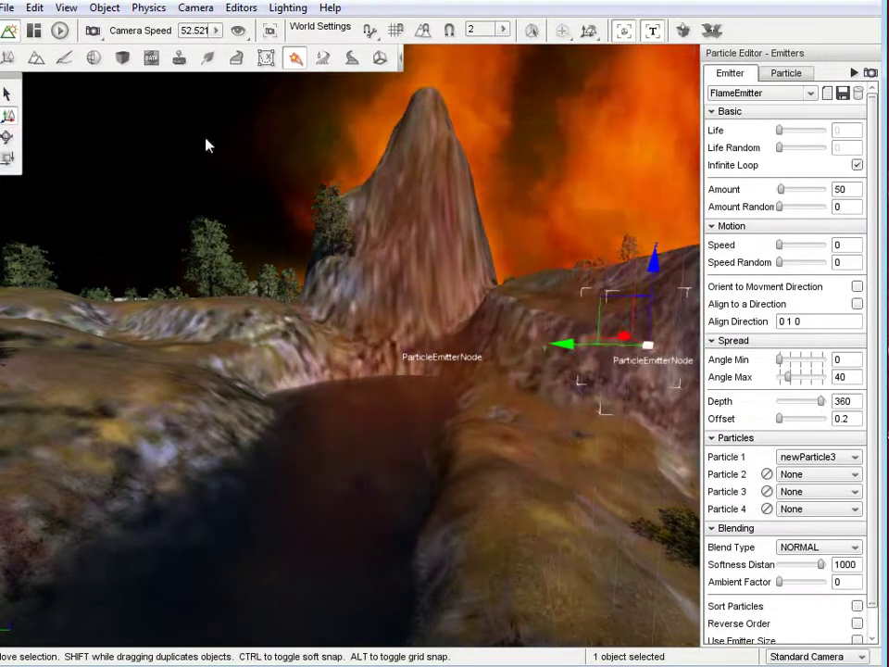
click(7, 57)
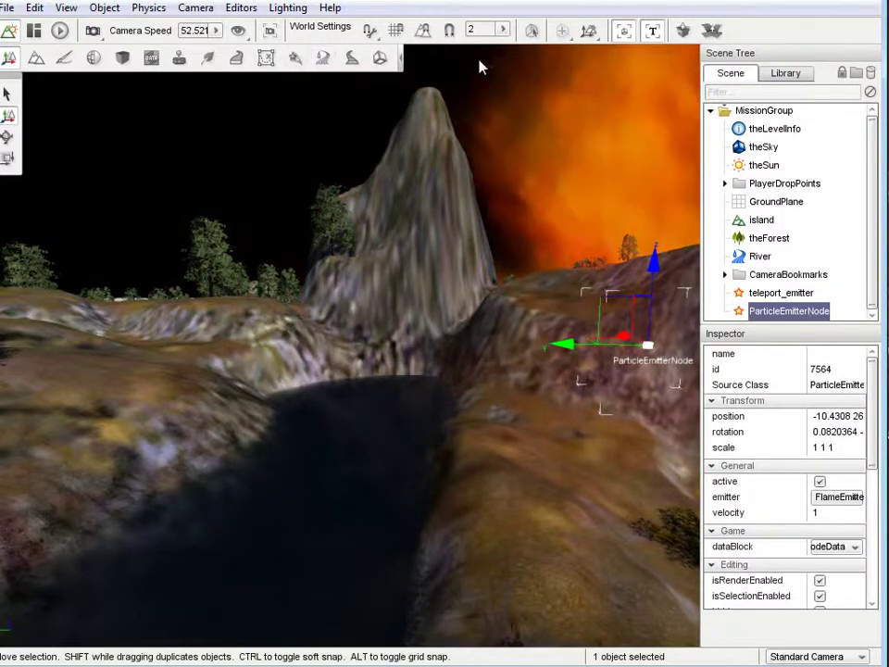
Step: Play the level and examine the duplicated flame from different distances and angles before going back to the editor
key(F11)
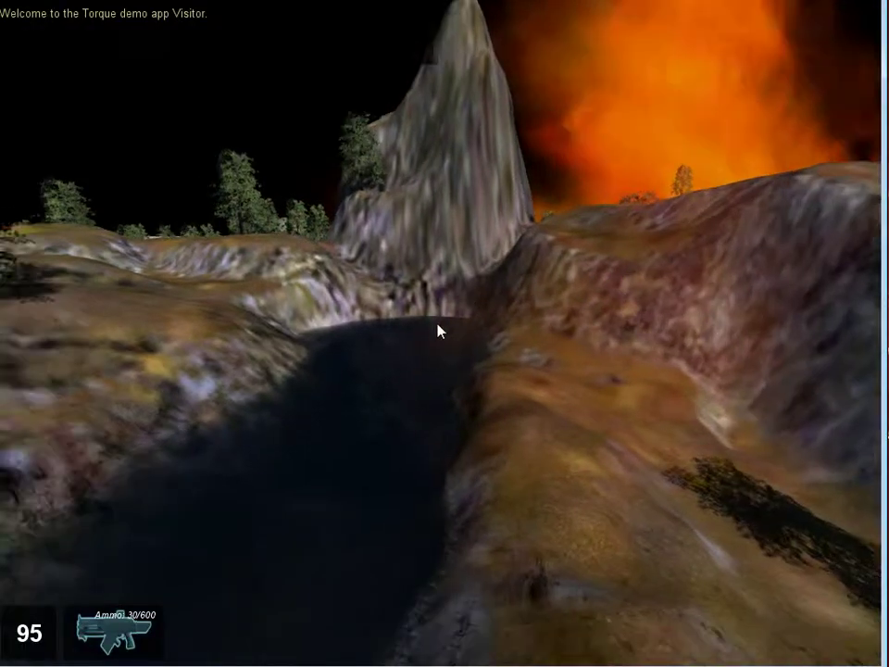
key(s)
key(w)
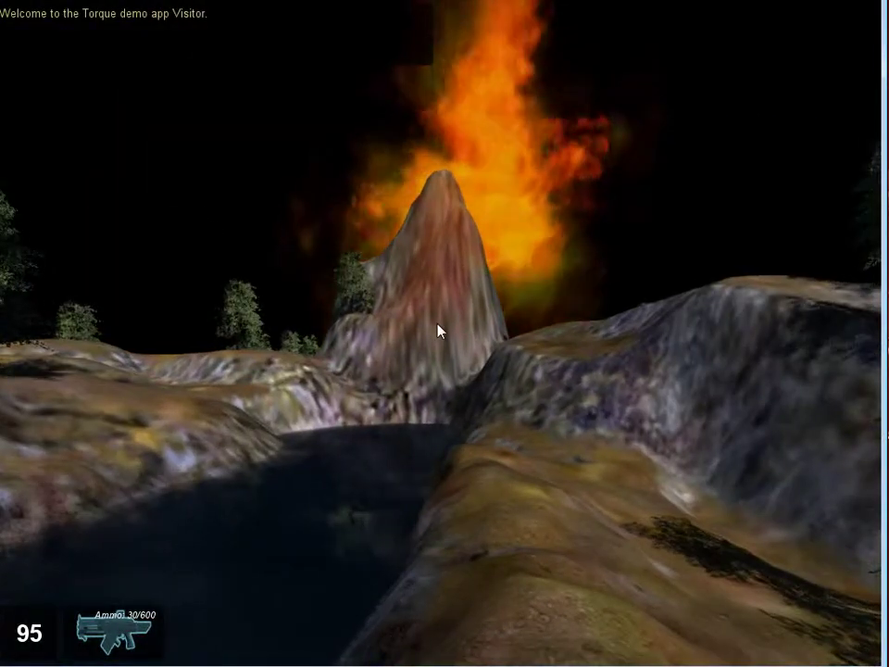
key(s)
key(w)
key(Tab)
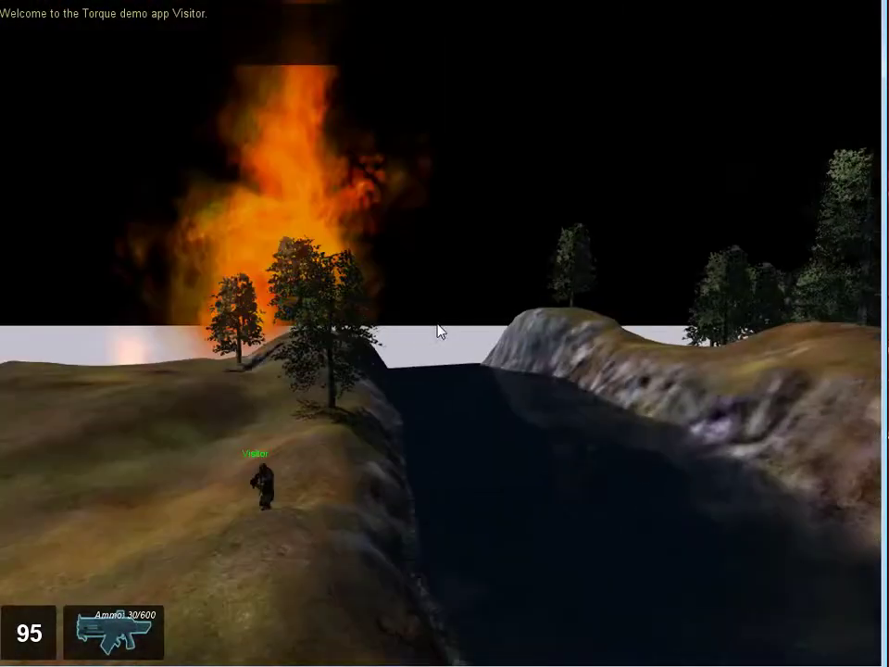
key(Tab)
key(w)
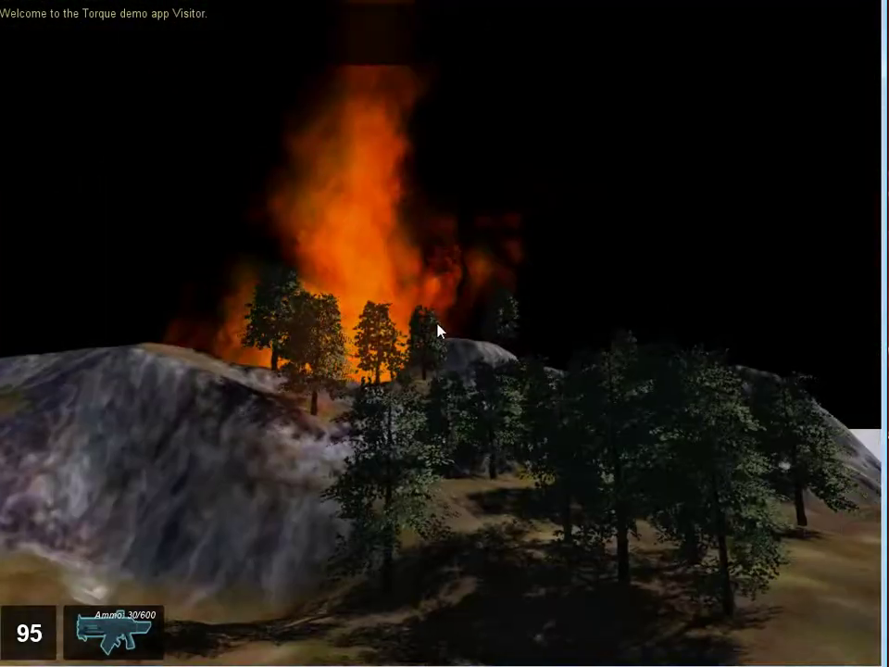
key(a)
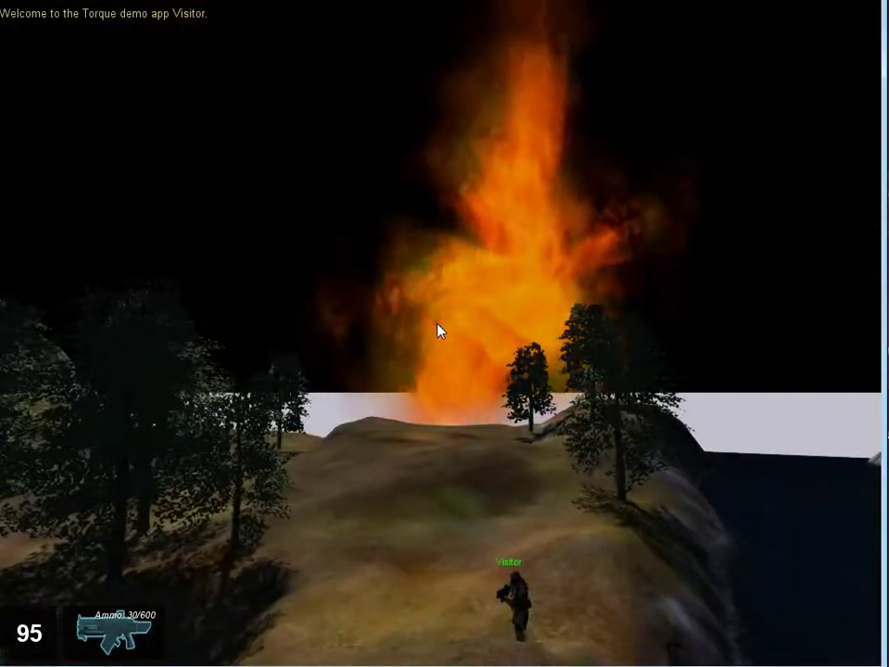
key(F11)
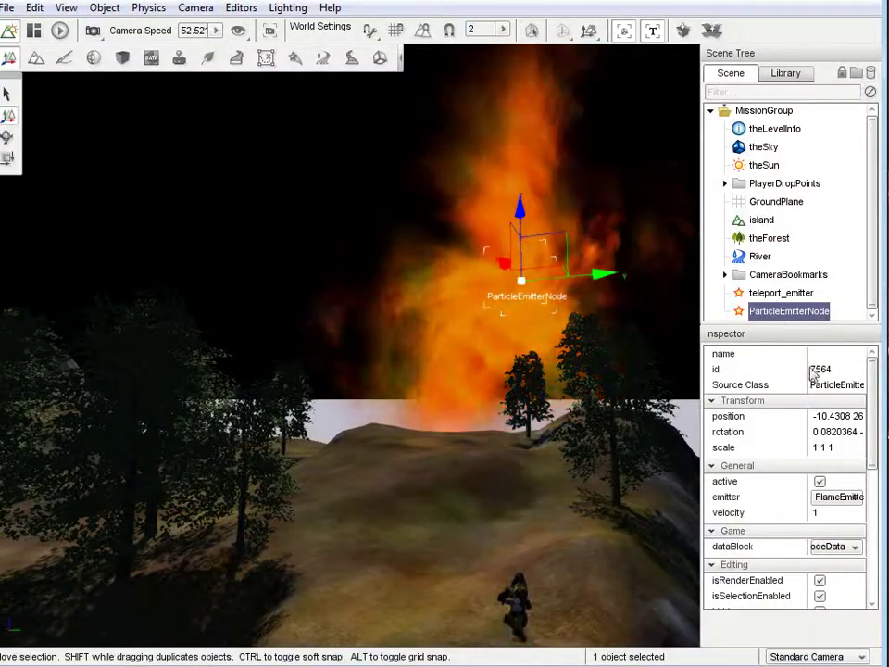
Step: Set FlameEmitter's softness distance to 312.5 in the Particle Editor and inspect the flame against the mountain
click(295, 57)
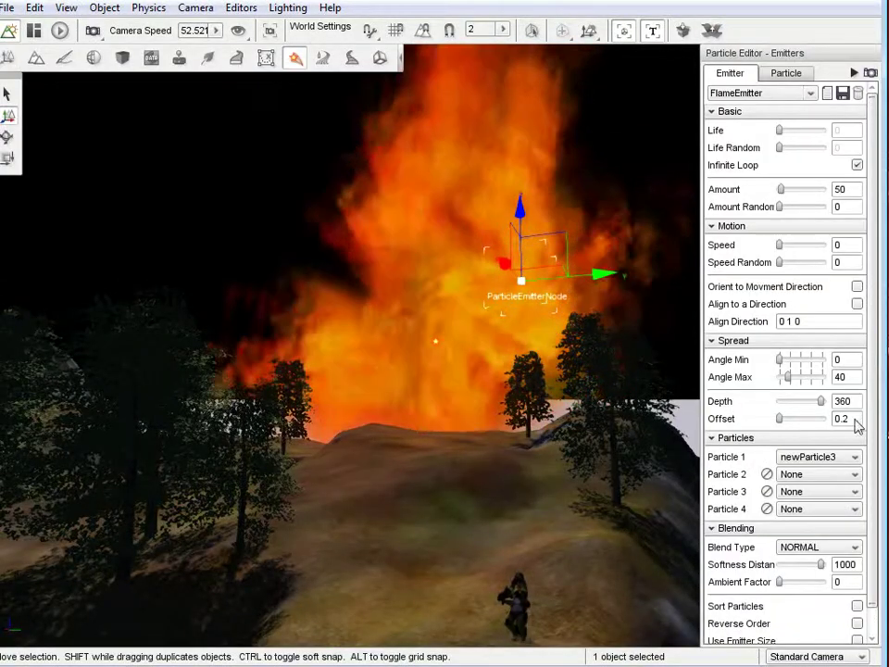
drag(819, 564, 794, 566)
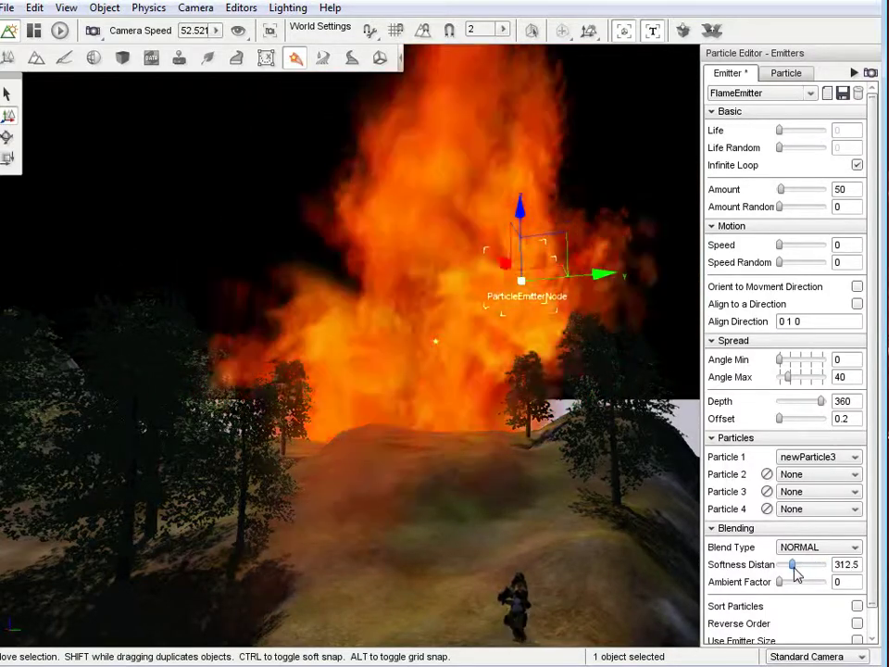
right_drag(564, 499, 440, 328)
key(a)
scroll(848, 575, down, 1)
scroll(846, 575, up, 1)
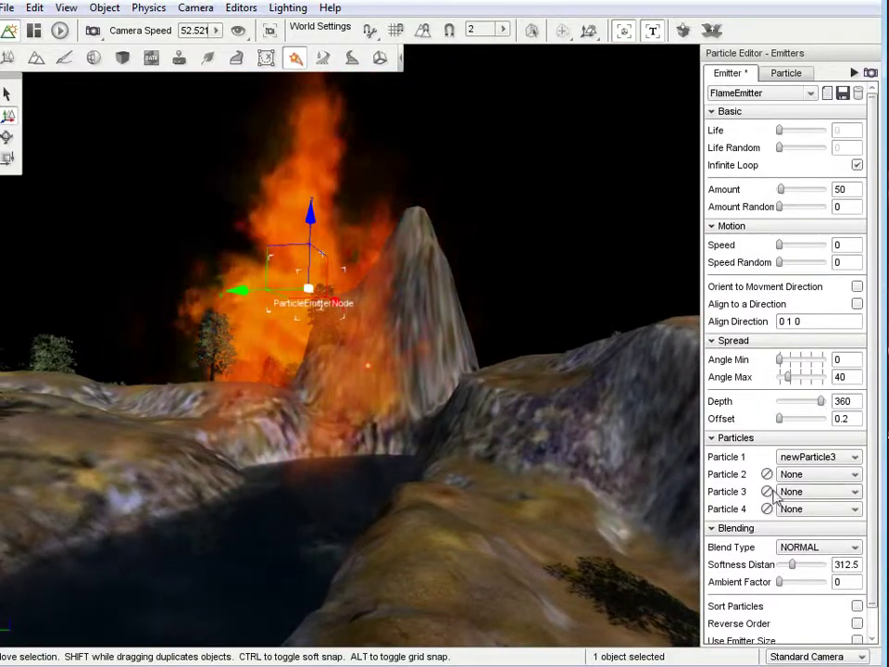
Step: Turn on Inverse Alpha for newParticle3's fire texture and return to FlameEmitter's settings
click(786, 75)
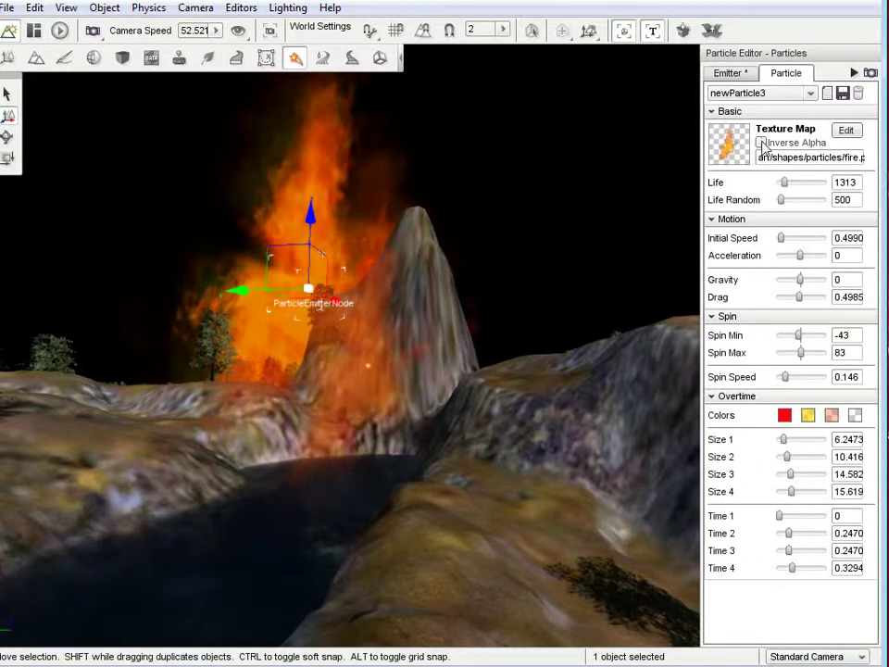
click(760, 144)
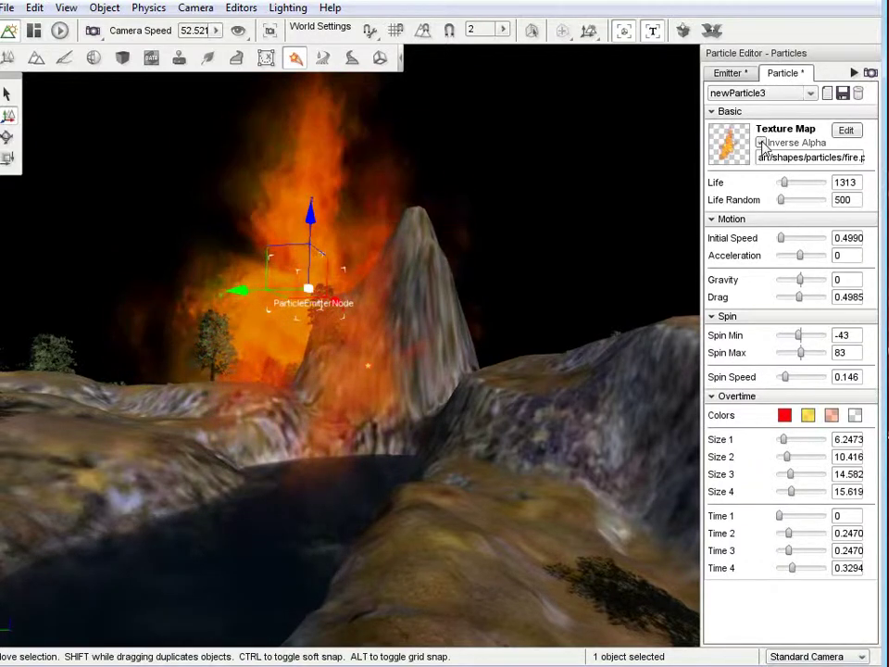
click(731, 73)
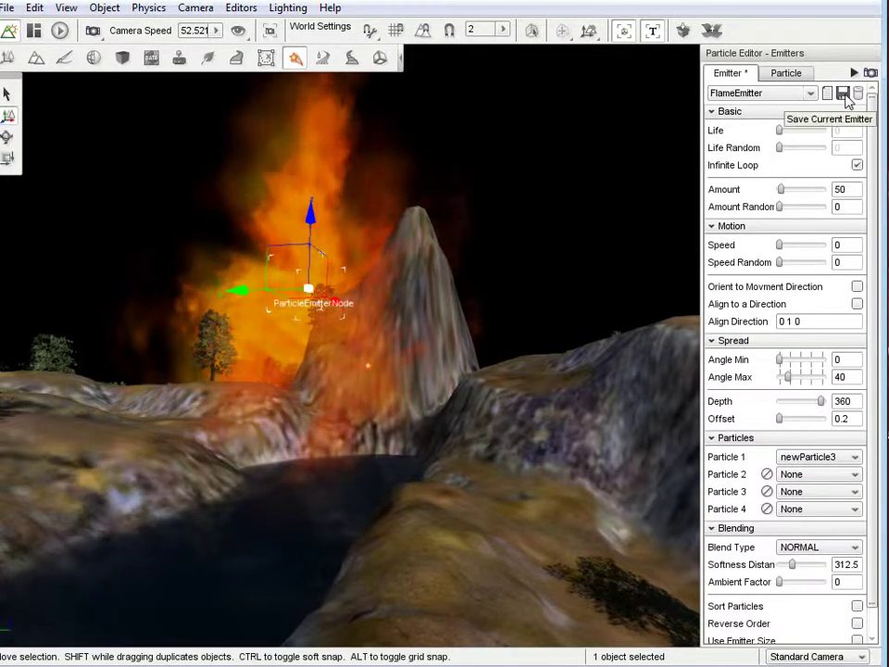
Step: Return to the Object Editor and fly around the river and mountain to examine the softened flame
click(7, 59)
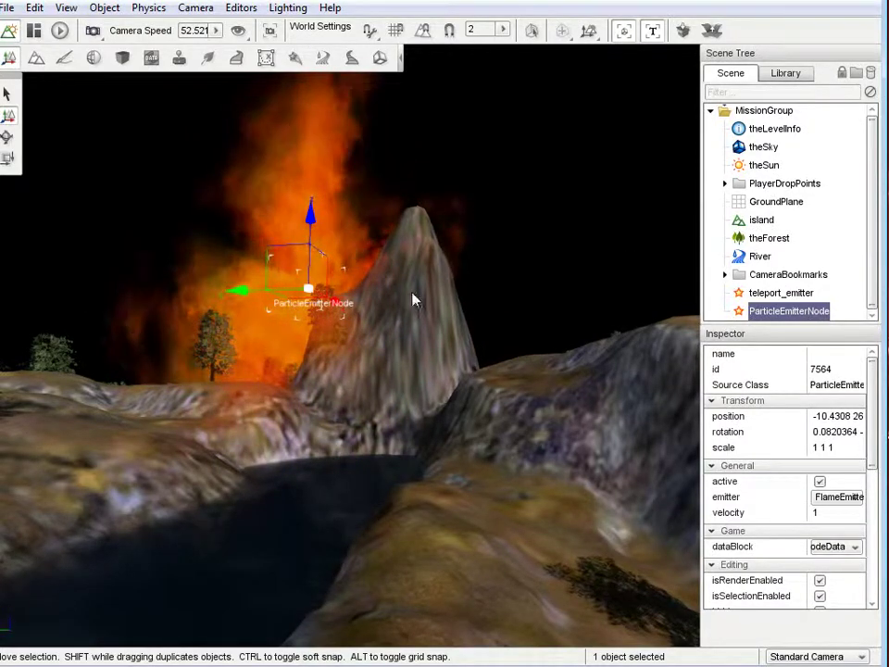
key(d)
right_drag(439, 331, 440, 332)
key(a)
key(s)
key(d)
key(w)
key(s)
Step: Switch to the Player Camera and play the level, walking and looking around to check how the flame renders
click(92, 31)
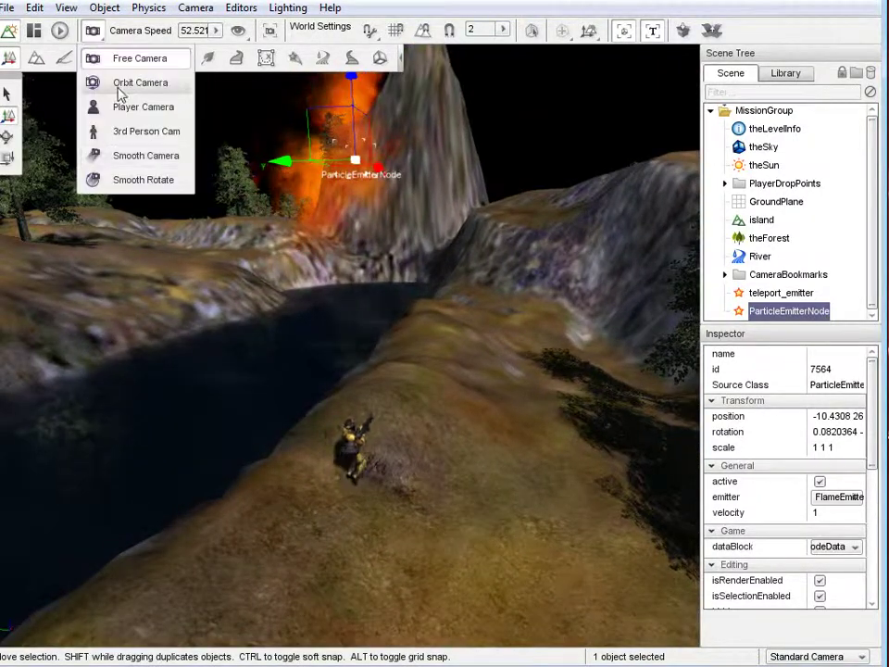
click(130, 111)
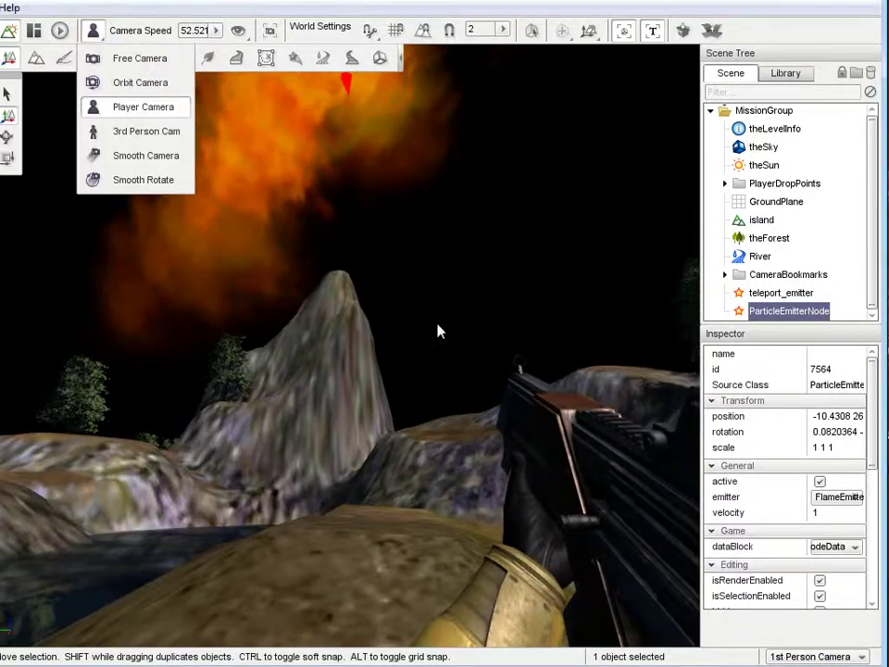
key(F11)
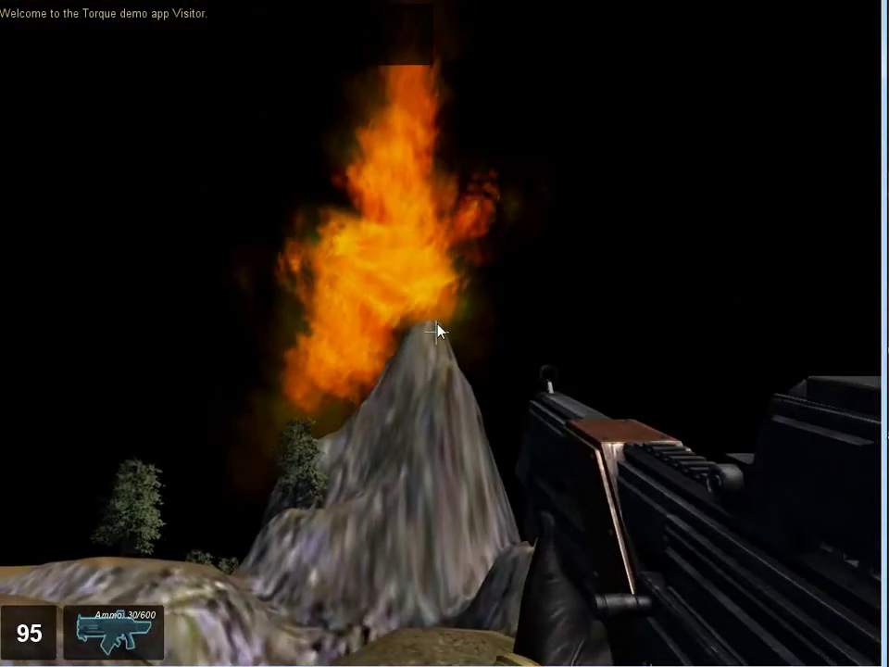
key(s)
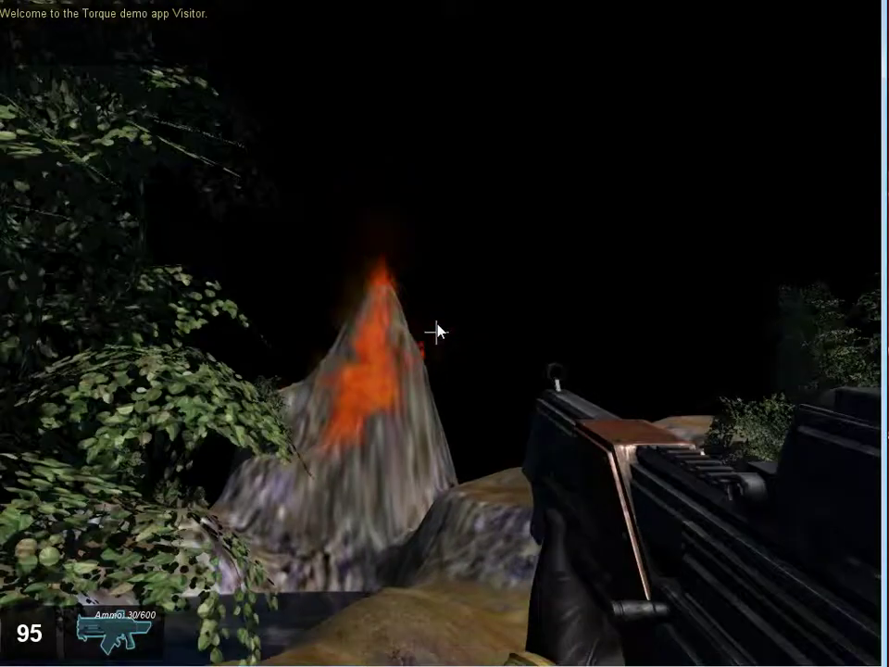
key(w)
key(shift)
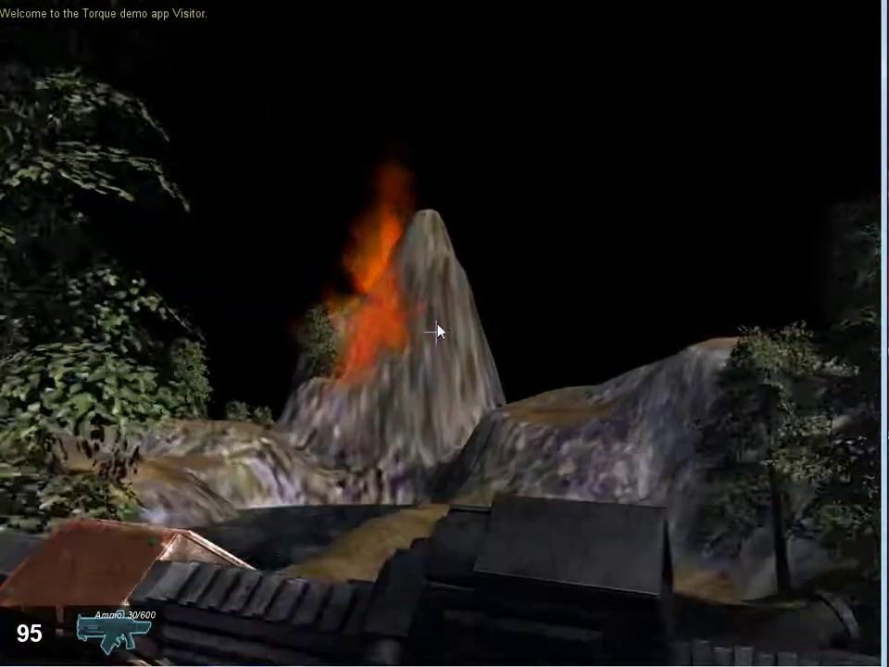
key(w)
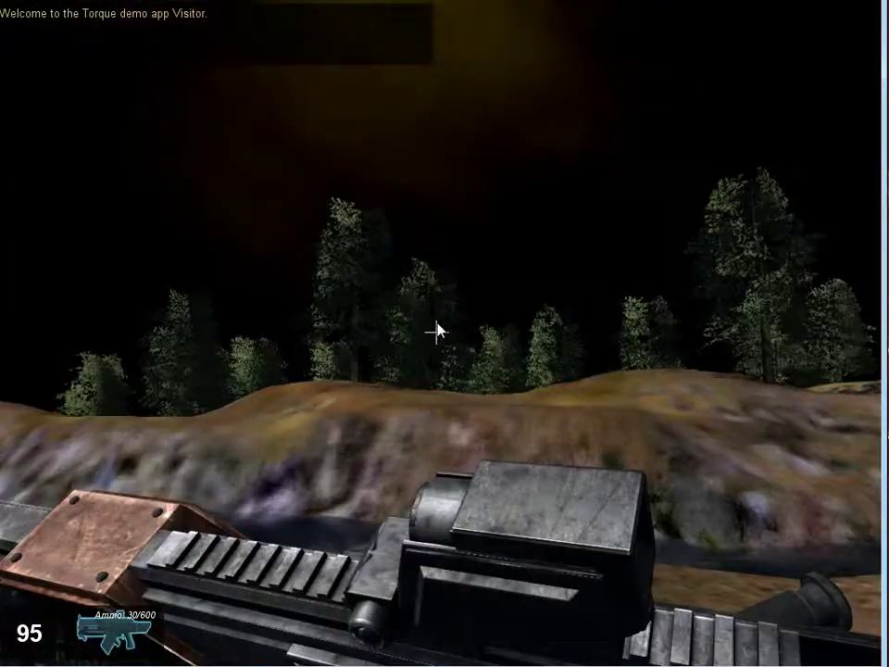
key(s)
key(w)
key(shift)
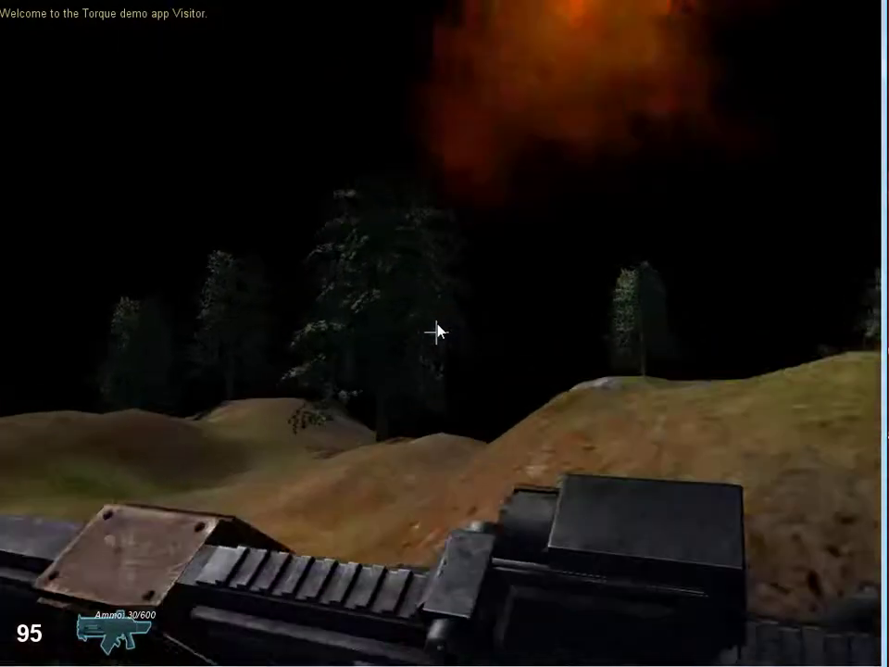
key(w)
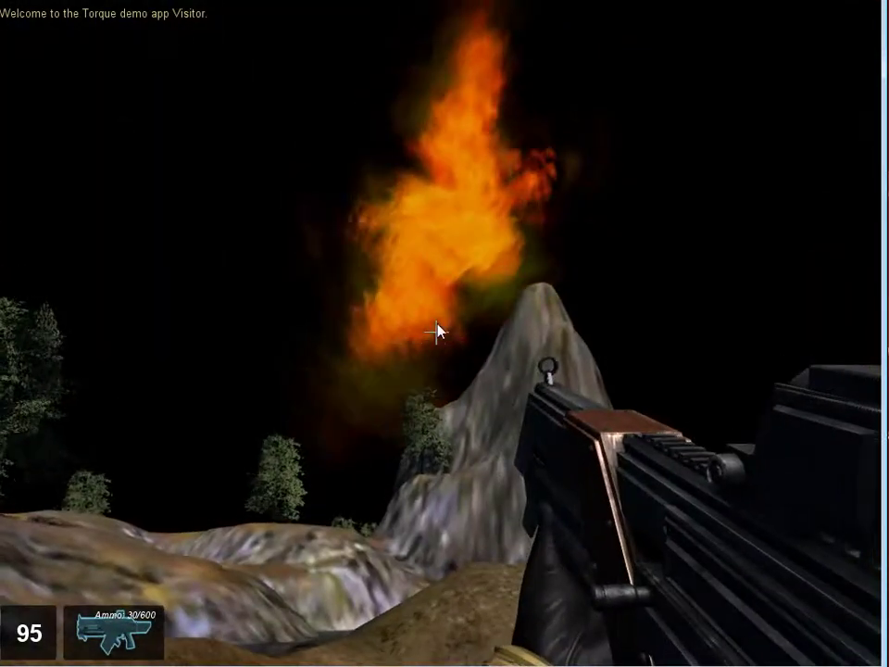
Step: Run across the terrain in play mode and back away from the mountain to examine how the flame renders against it
key(shift)
key(w)
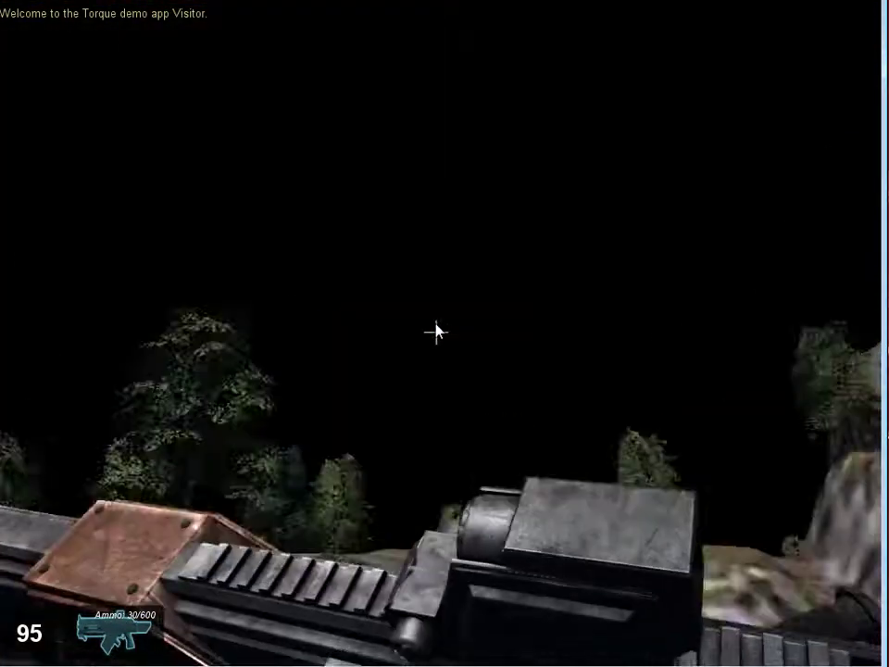
key(w)
key(shift)
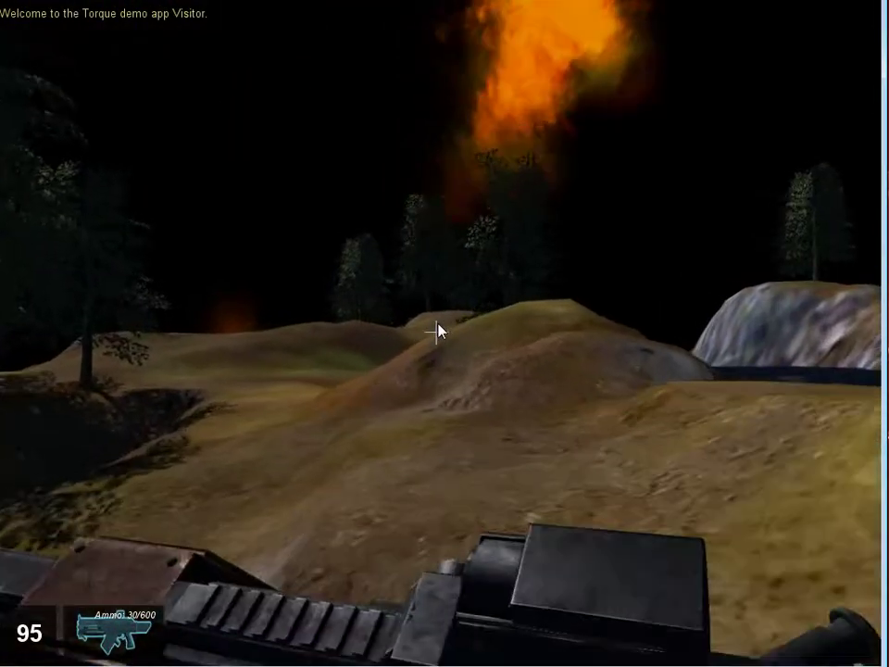
key(w)
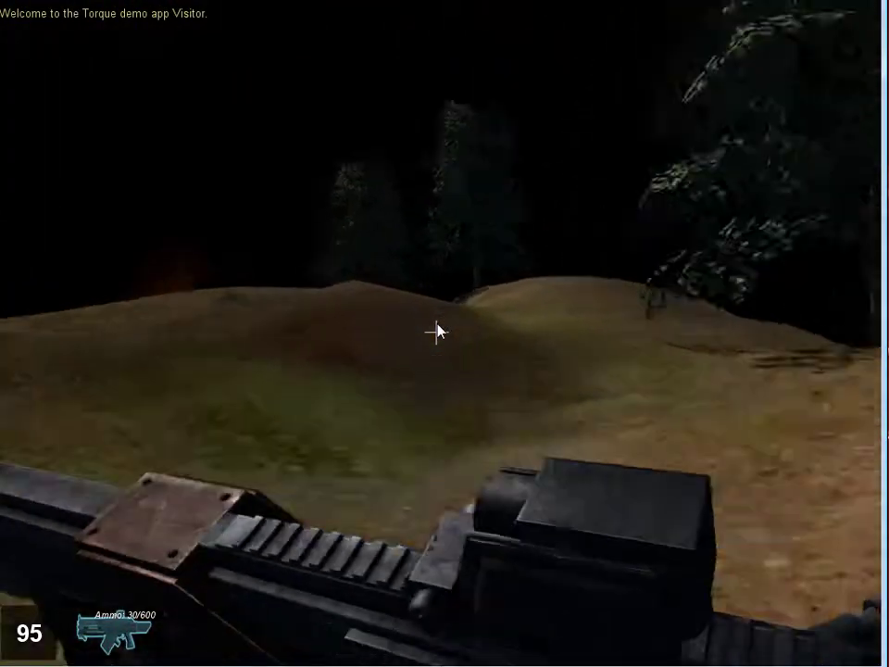
key(w)
key(shift)
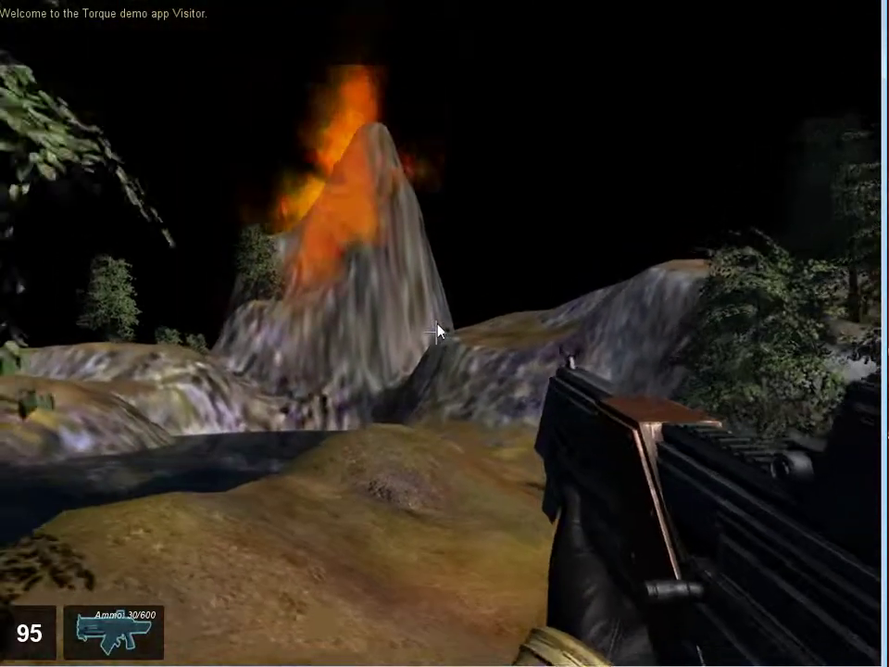
key(s)
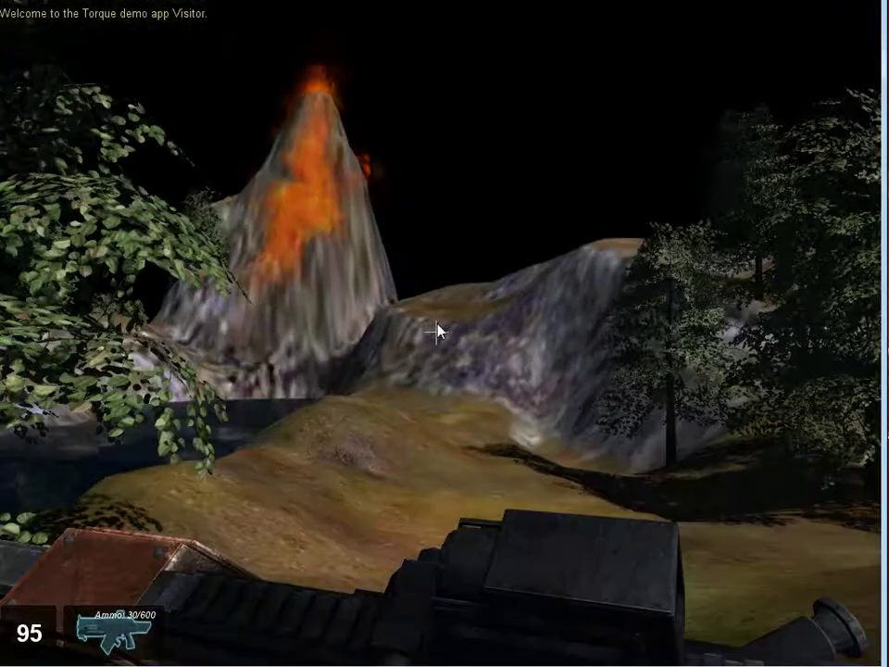
Step: Walk to the faint orange particle glow on the hills, then head back toward the mountain to inspect both effects
key(w)
key(w)
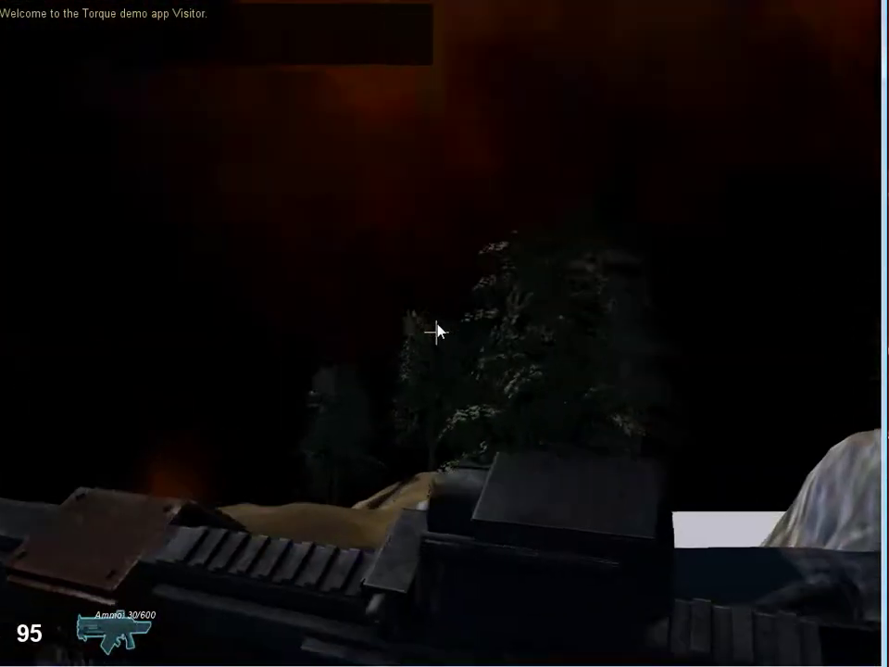
key(w)
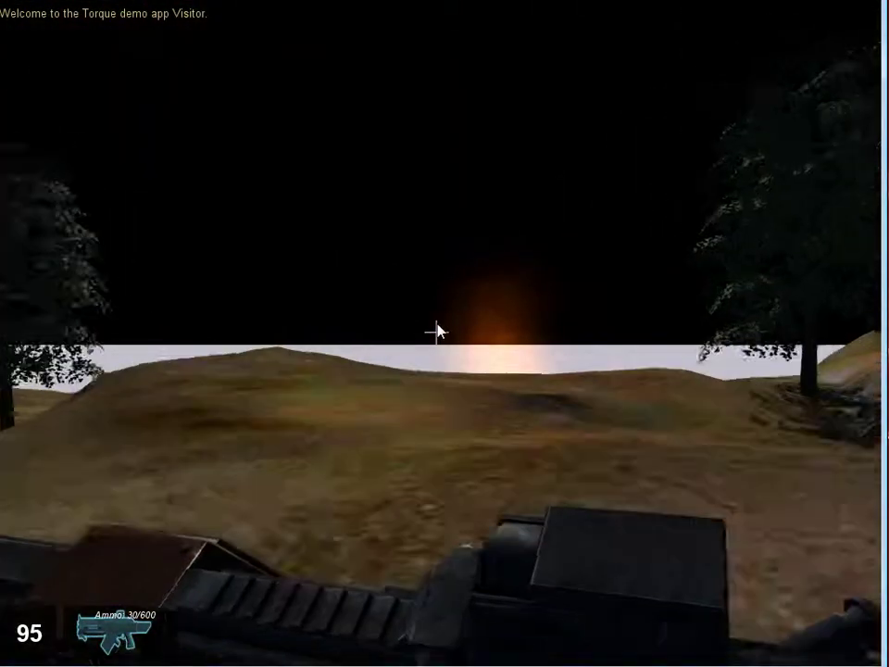
key(Down)
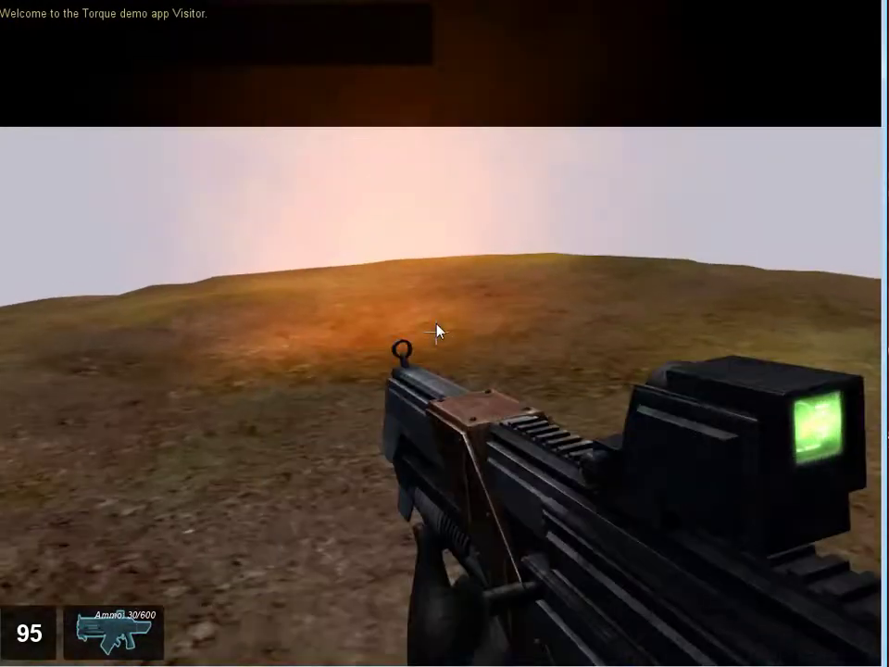
key(w)
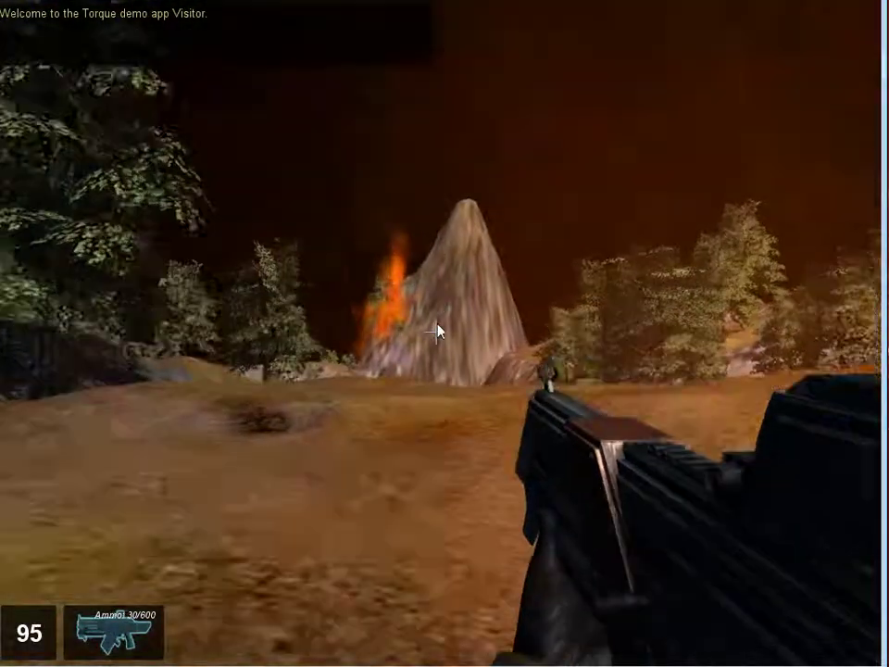
key(w)
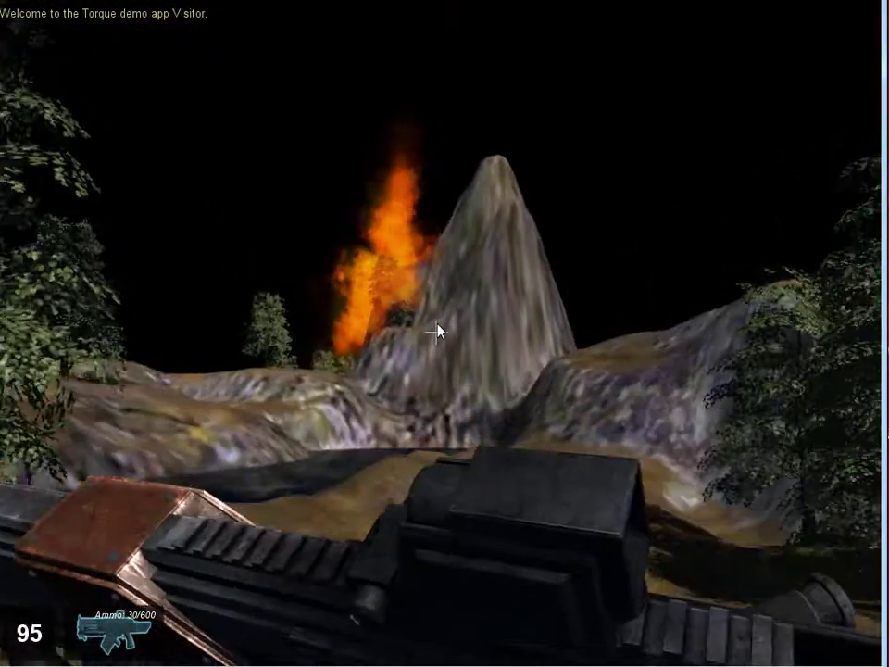